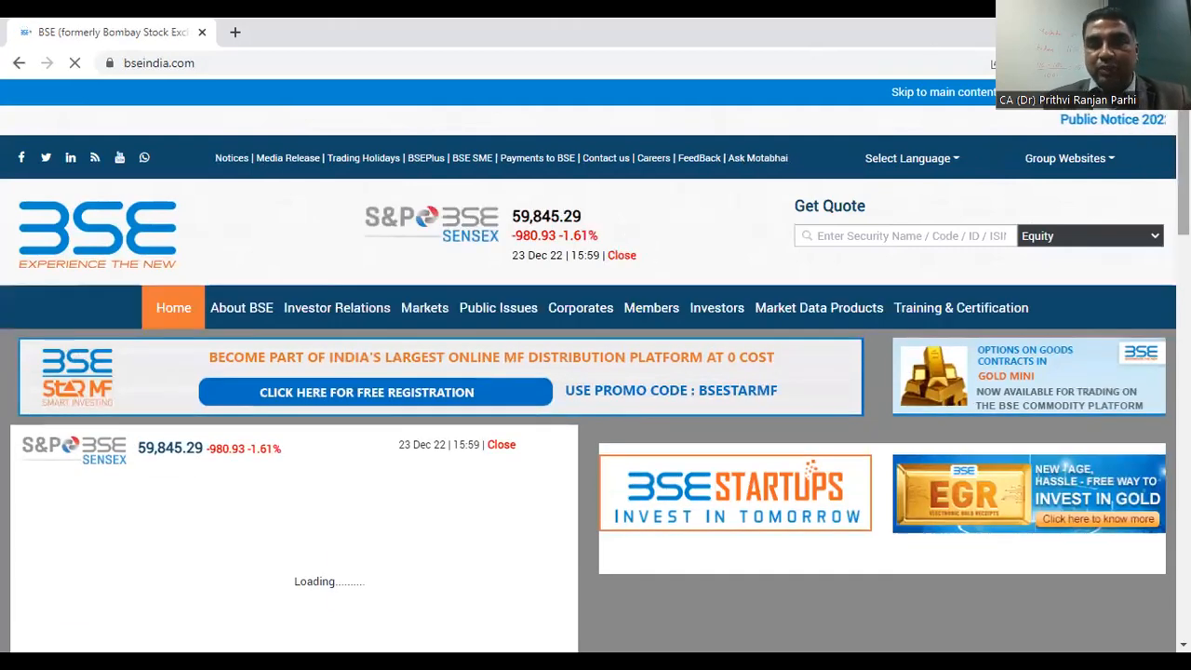
Step: Look through the BSE home page and open the Historical Data page from its quick links
scroll(596, 372, "down", 8)
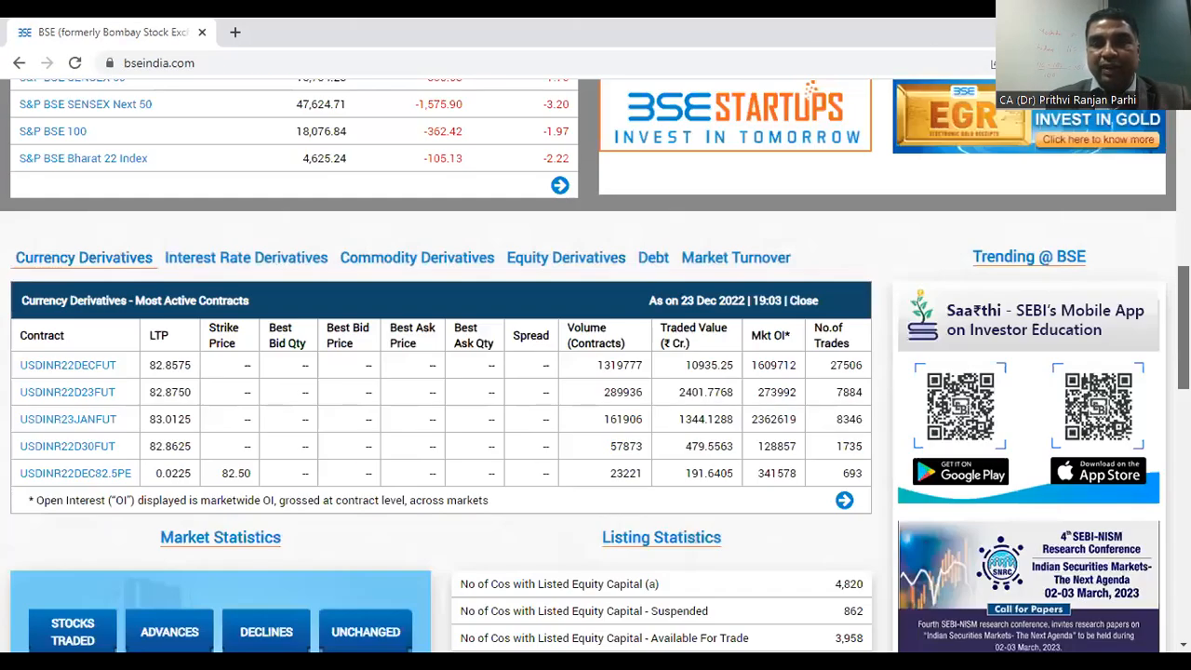
scroll(596, 372, "up", 3)
scroll(595, 372, "down", 9)
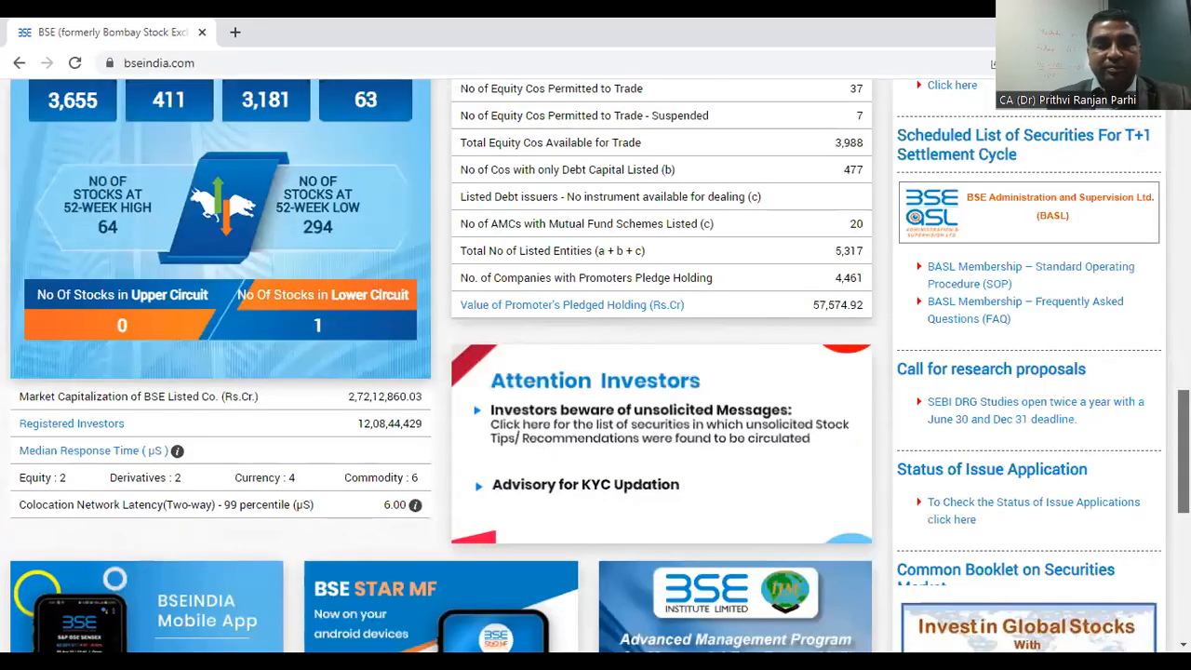
scroll(595, 372, "down", 6)
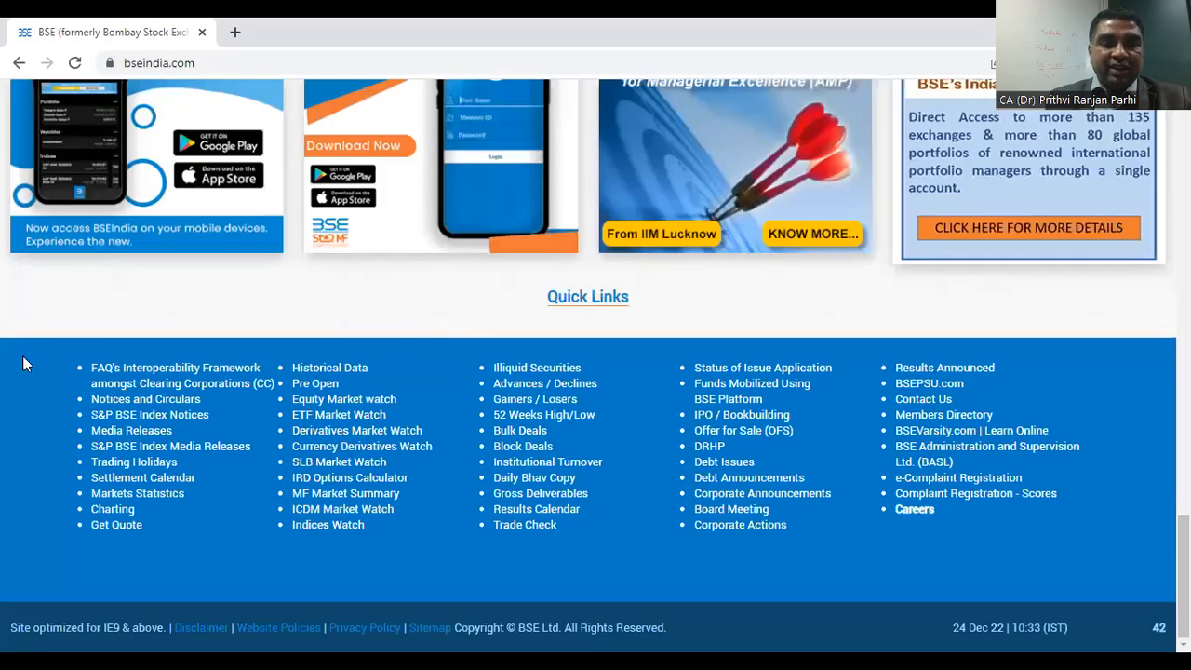
left_click(324, 369)
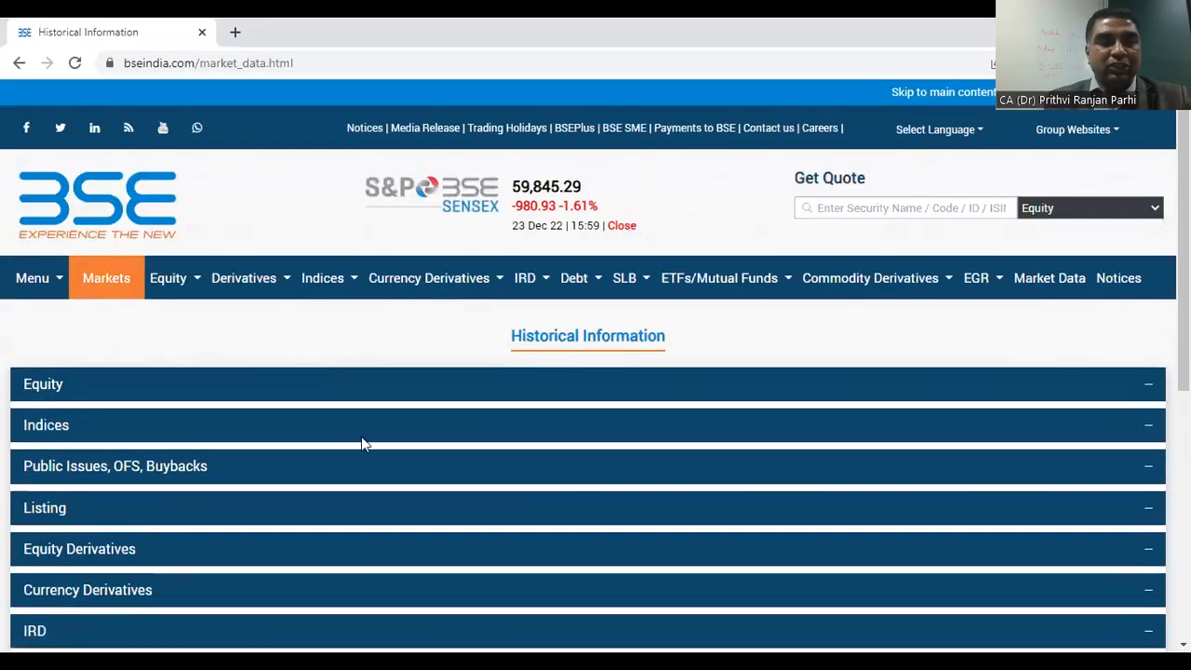
Step: Expand the Equity section of Historical Information and open Historical Stock Prices (By Security & Period)
left_click(44, 385)
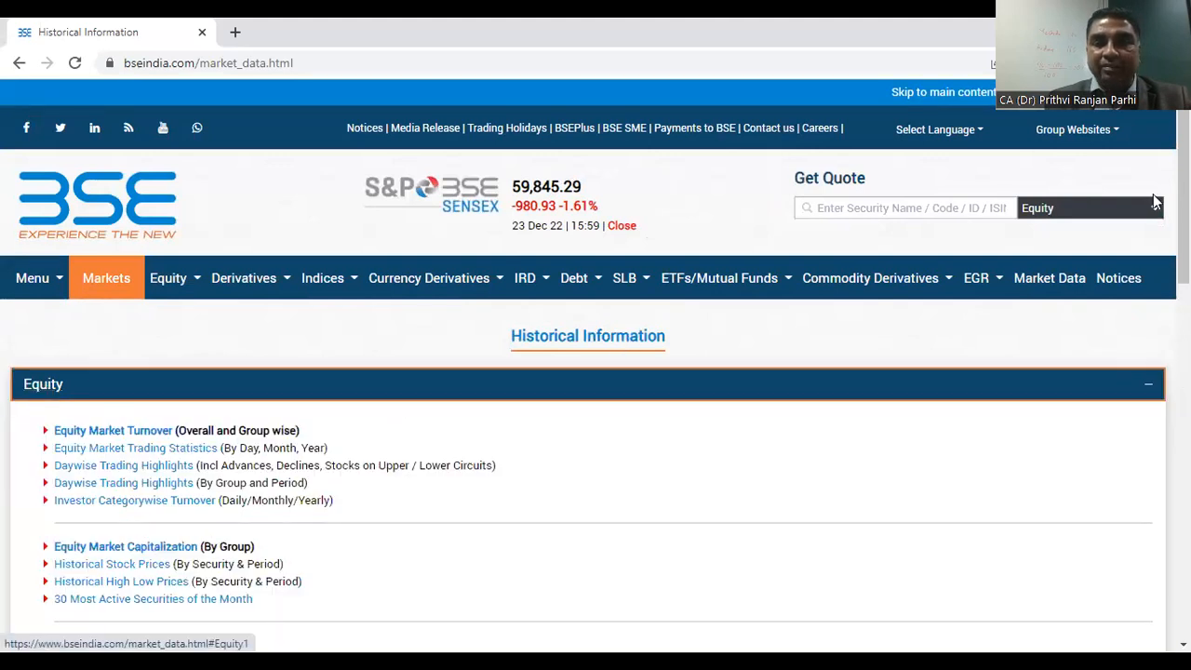
left_click_drag(1183, 205, 1183, 283)
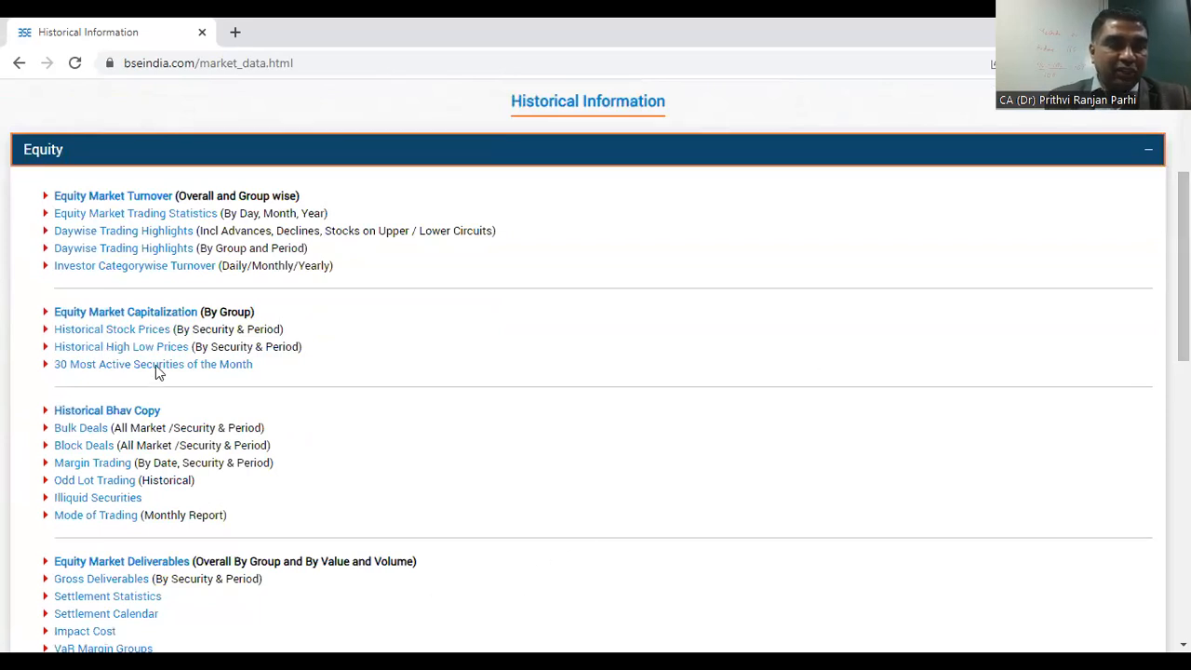
left_click(128, 332)
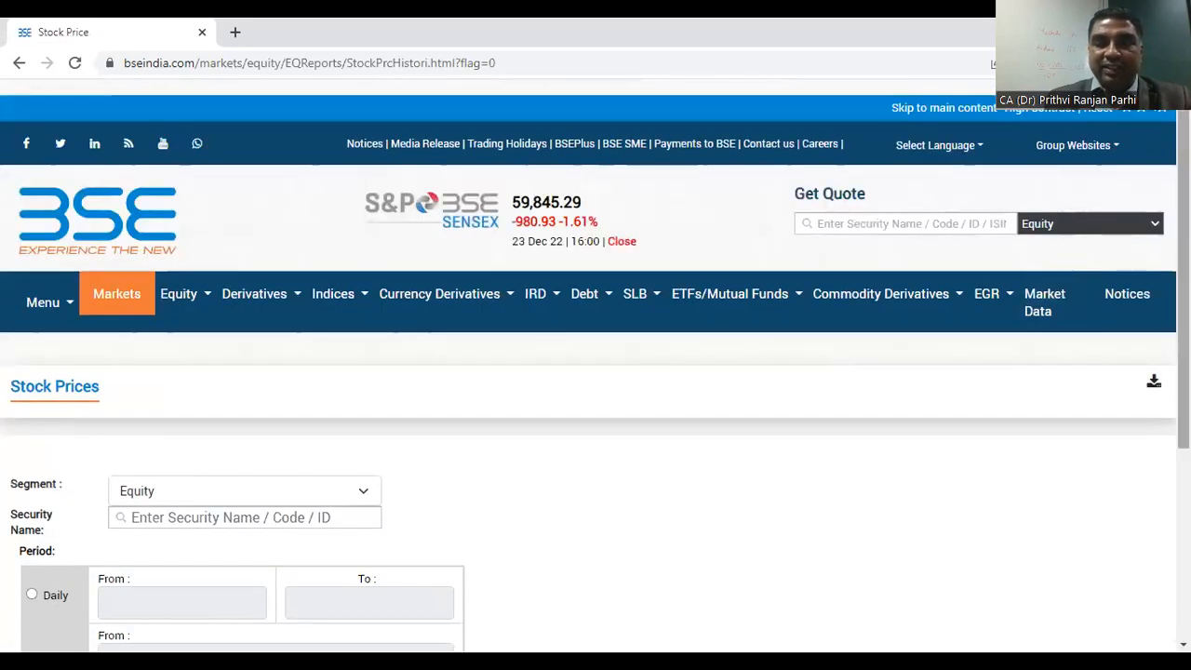
Step: Search for "ultr" as the security name and choose ULTRATECH CEMENT LTD for the Equity segment
scroll(1148, 422, "down", 3)
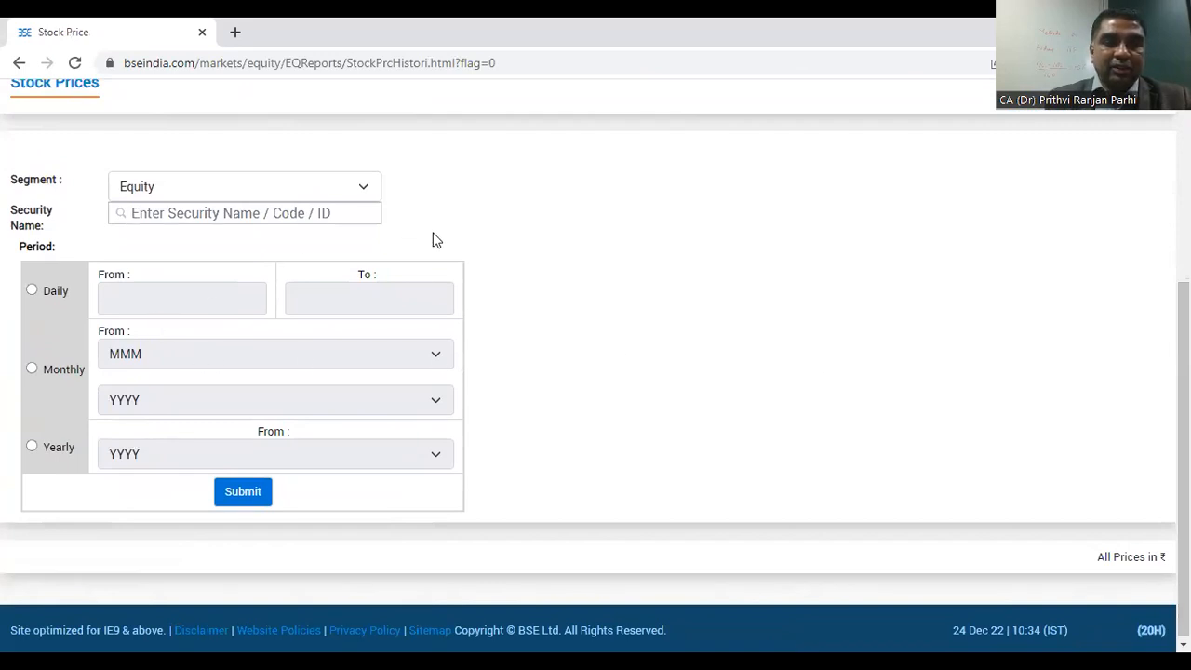
scroll(1184, 428, "up", 1)
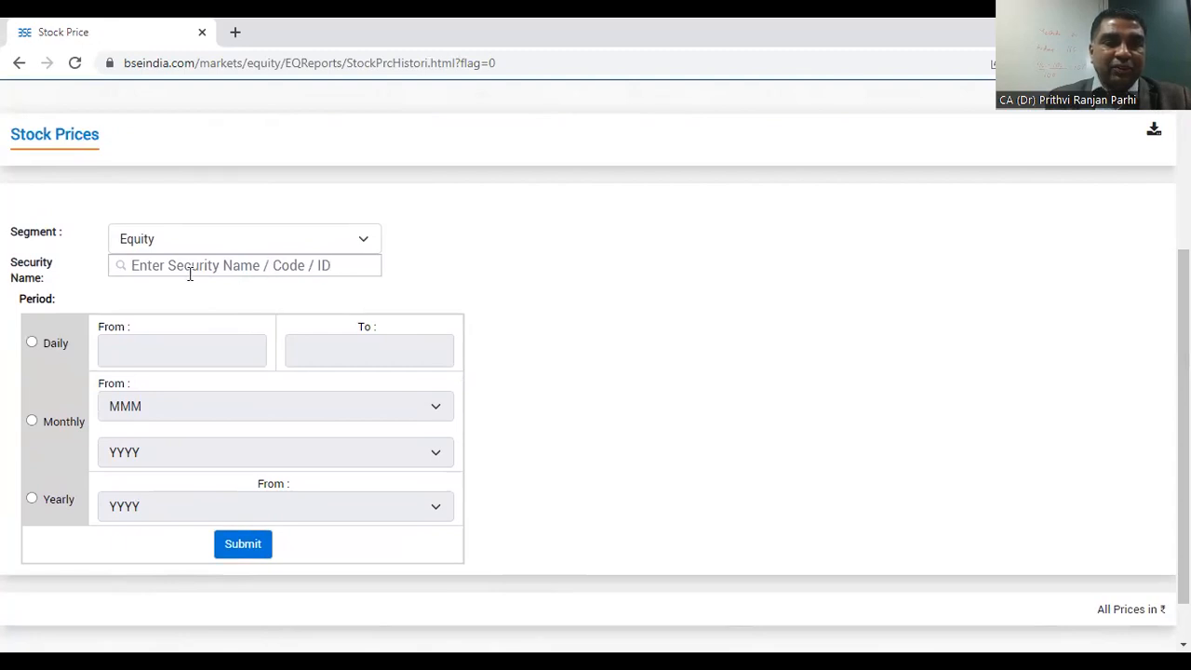
left_click(269, 264)
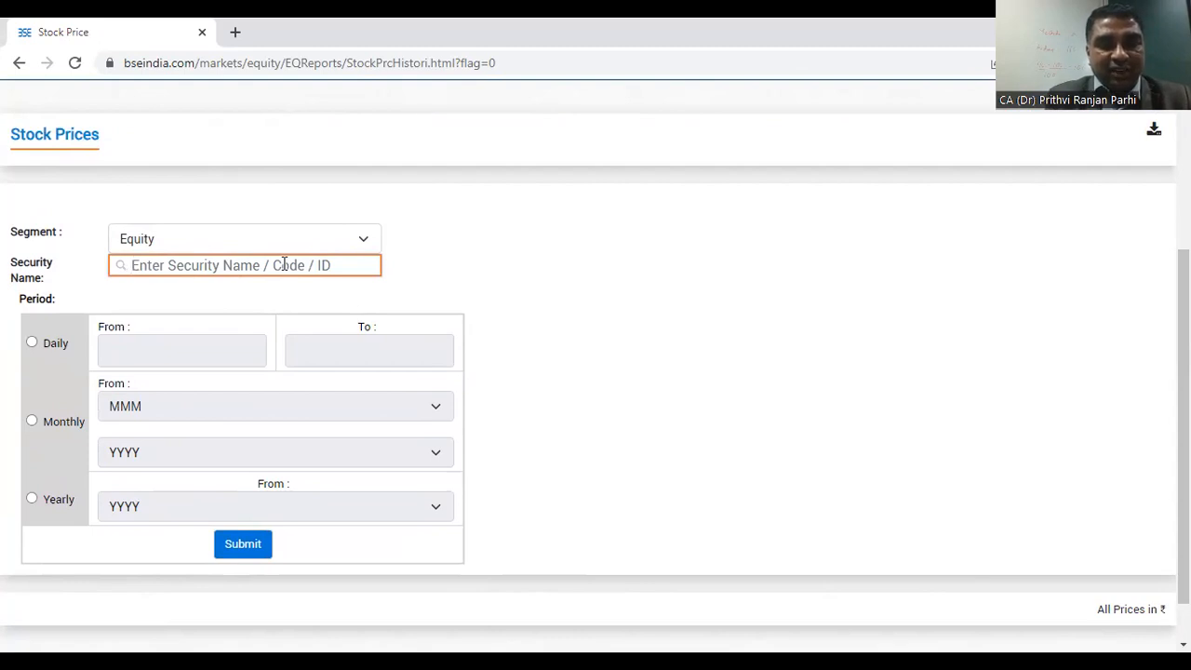
type("ultr")
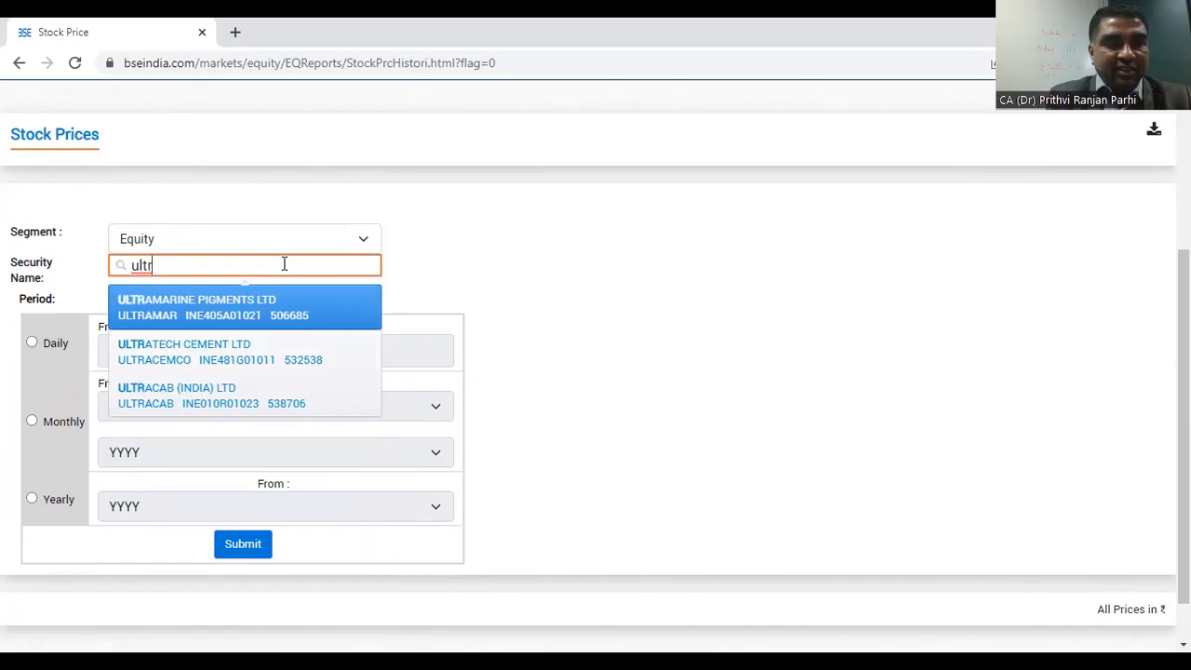
left_click(190, 354)
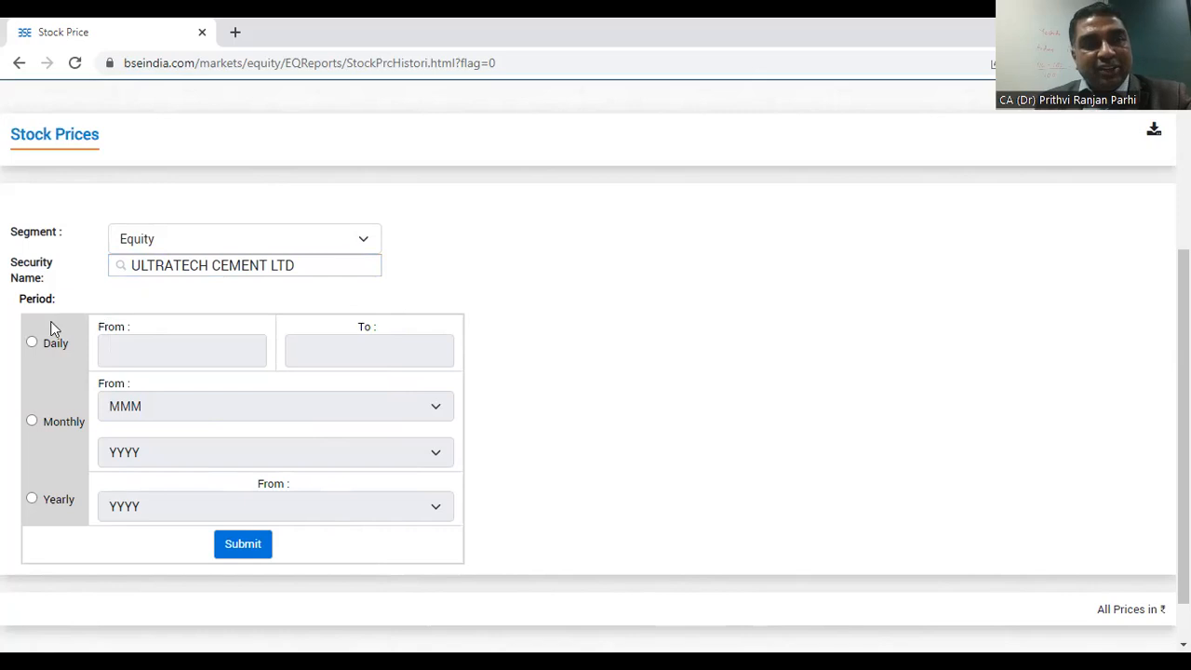
Step: Set the period to Monthly starting from Apr 2010 and submit the stock price query
left_click(33, 423)
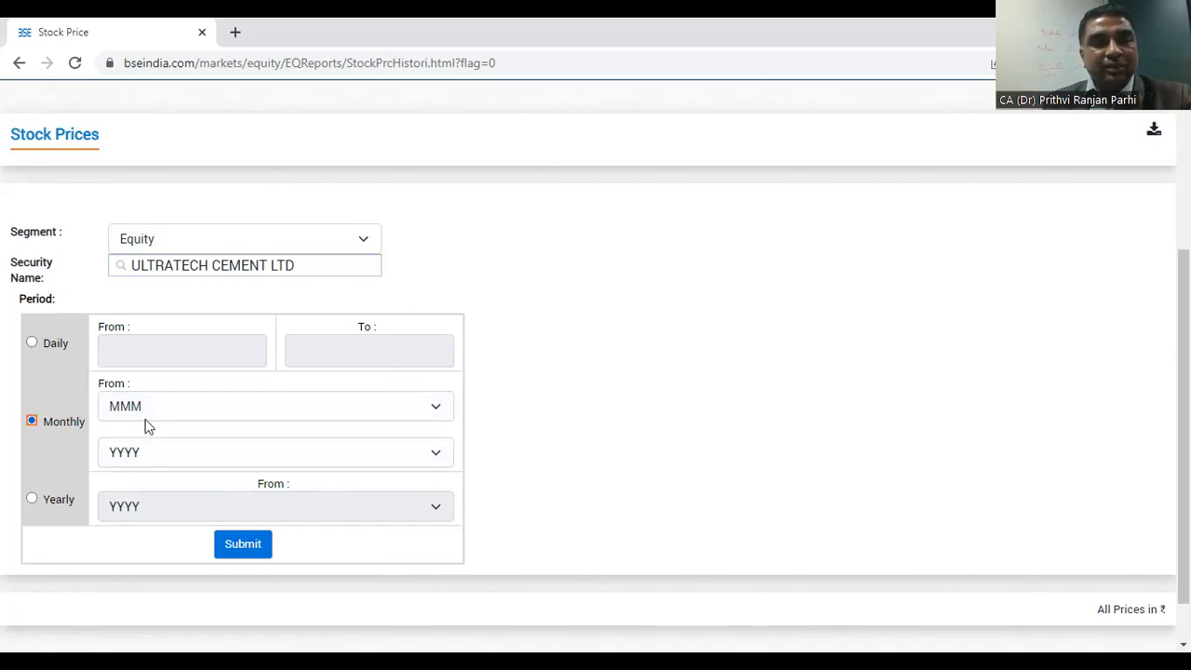
left_click(434, 411)
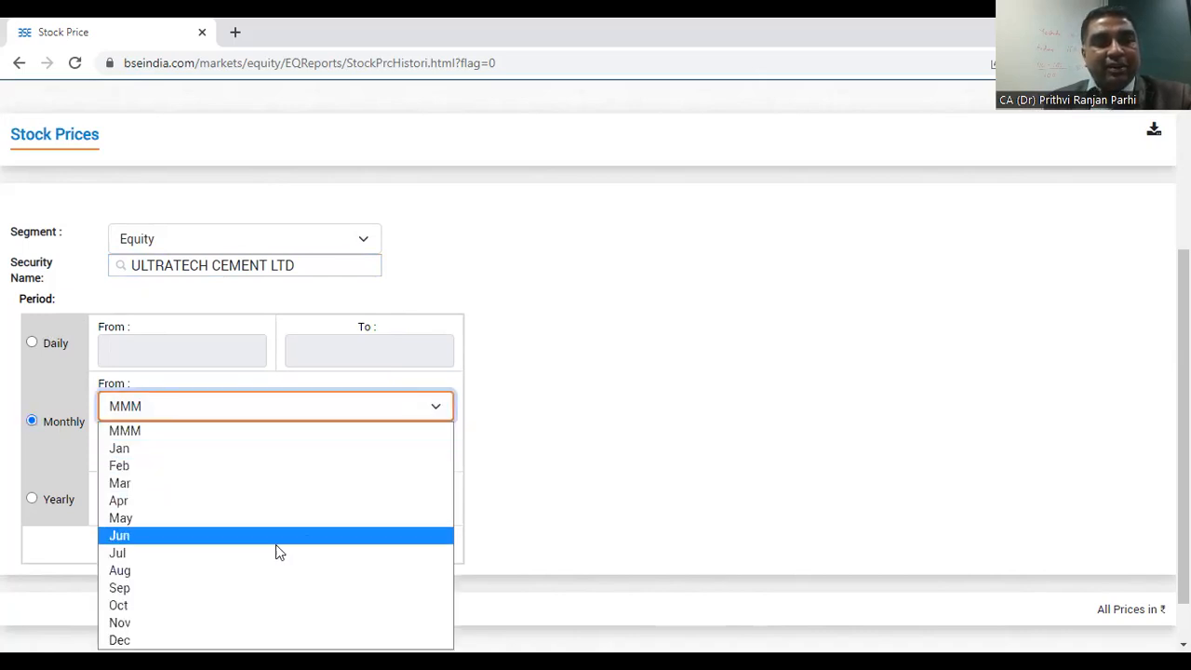
left_click(153, 501)
left_click(435, 454)
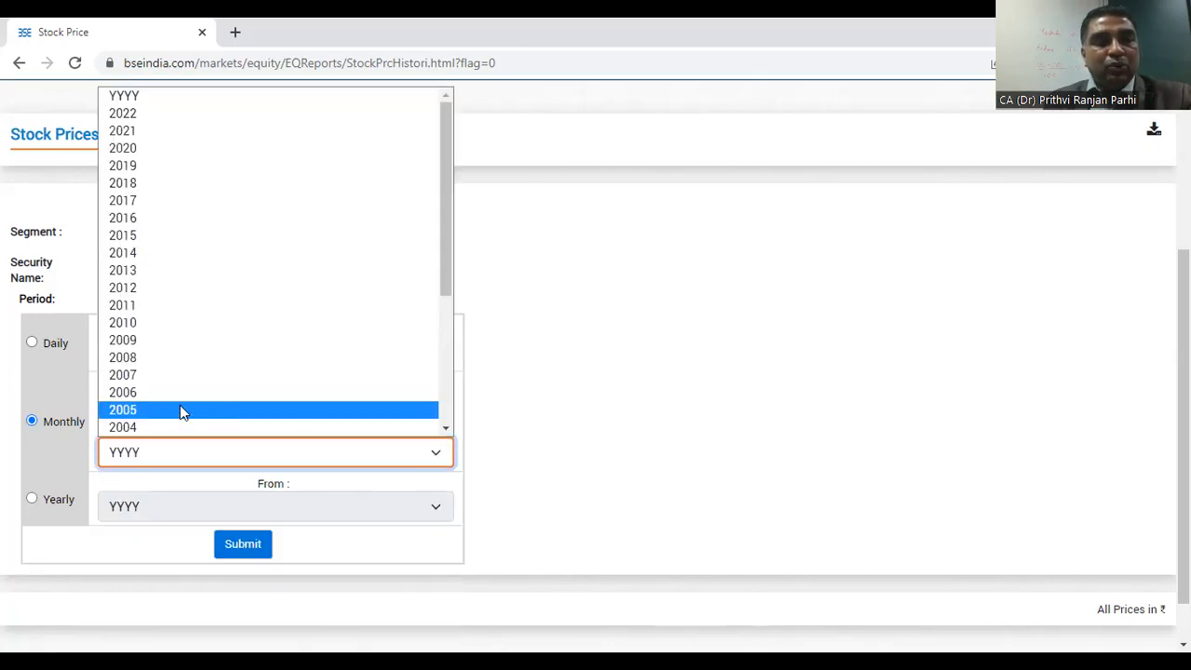
left_click(138, 322)
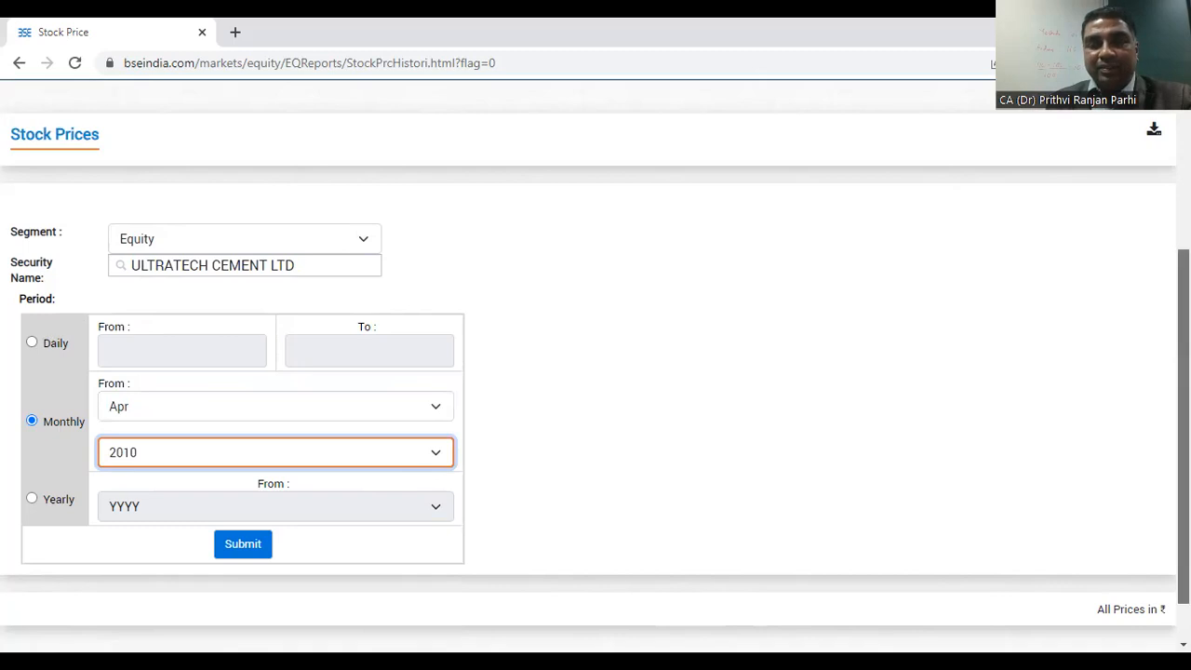
scroll(291, 500, "down", 1)
left_click(252, 499)
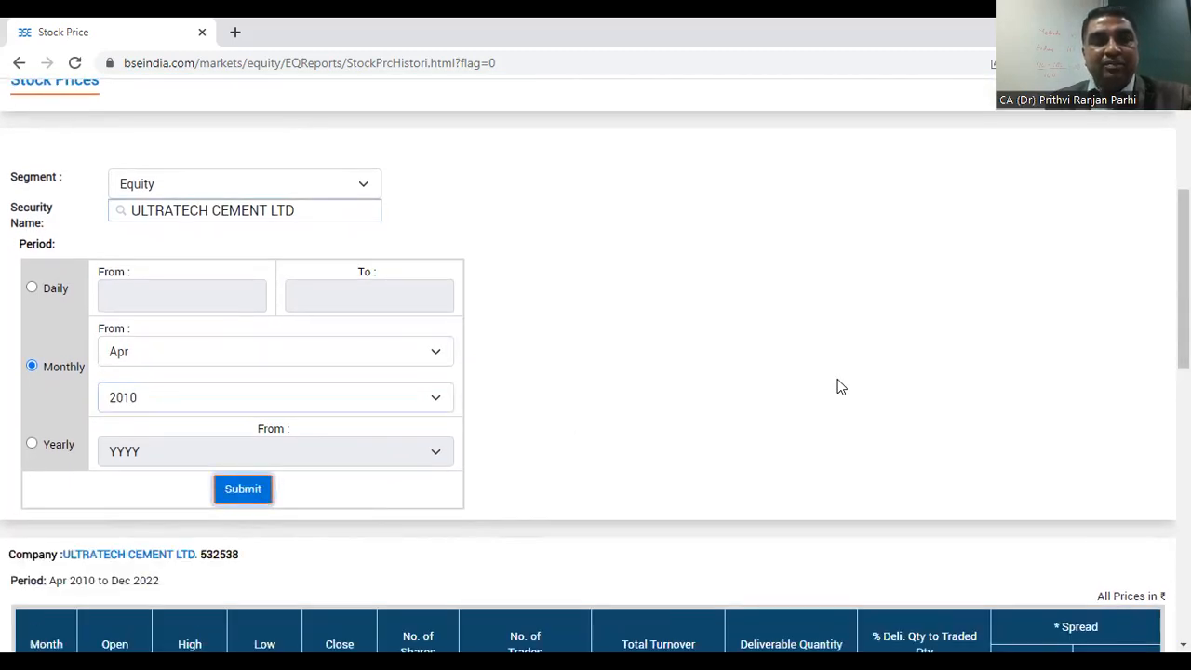
Step: Download the full monthly price records as a CSV file and show the downloaded file in its folder
scroll(841, 386, "down", 2)
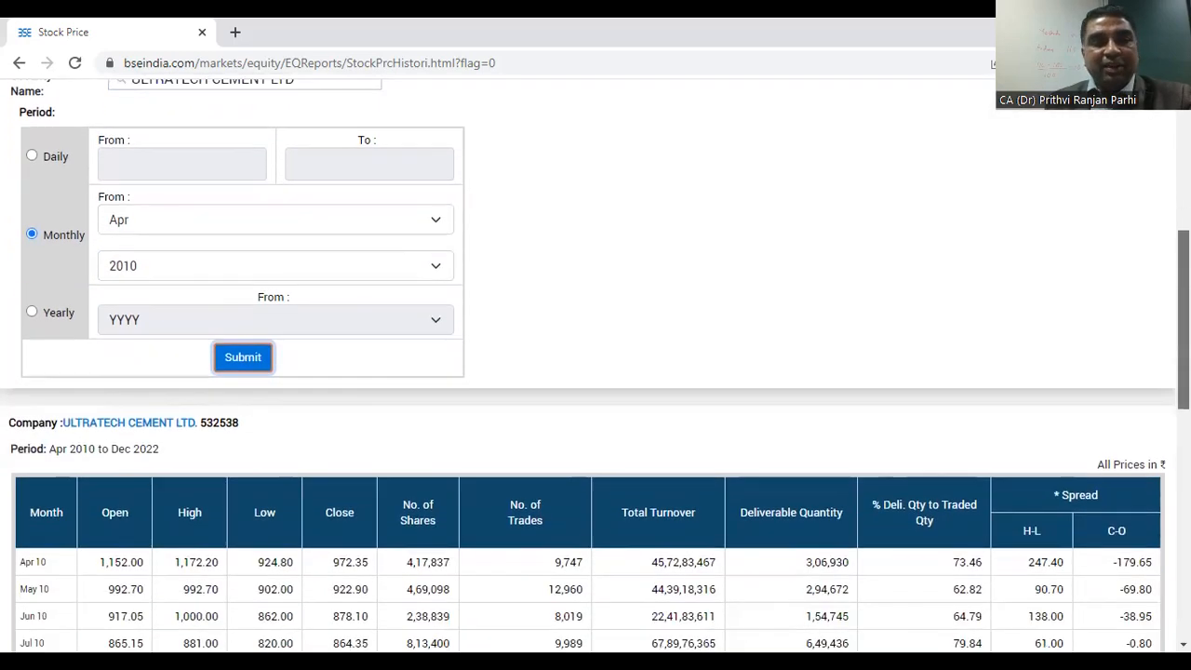
scroll(595, 372, "down", 1)
scroll(596, 372, "down", 3)
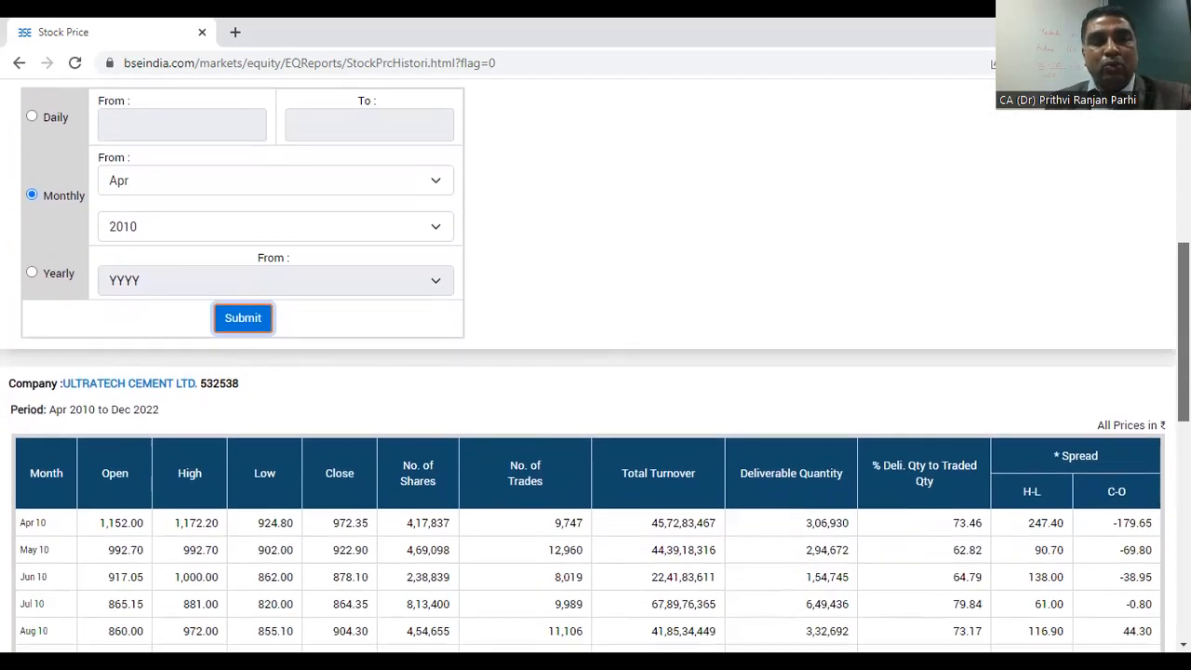
scroll(596, 372, "down", 6)
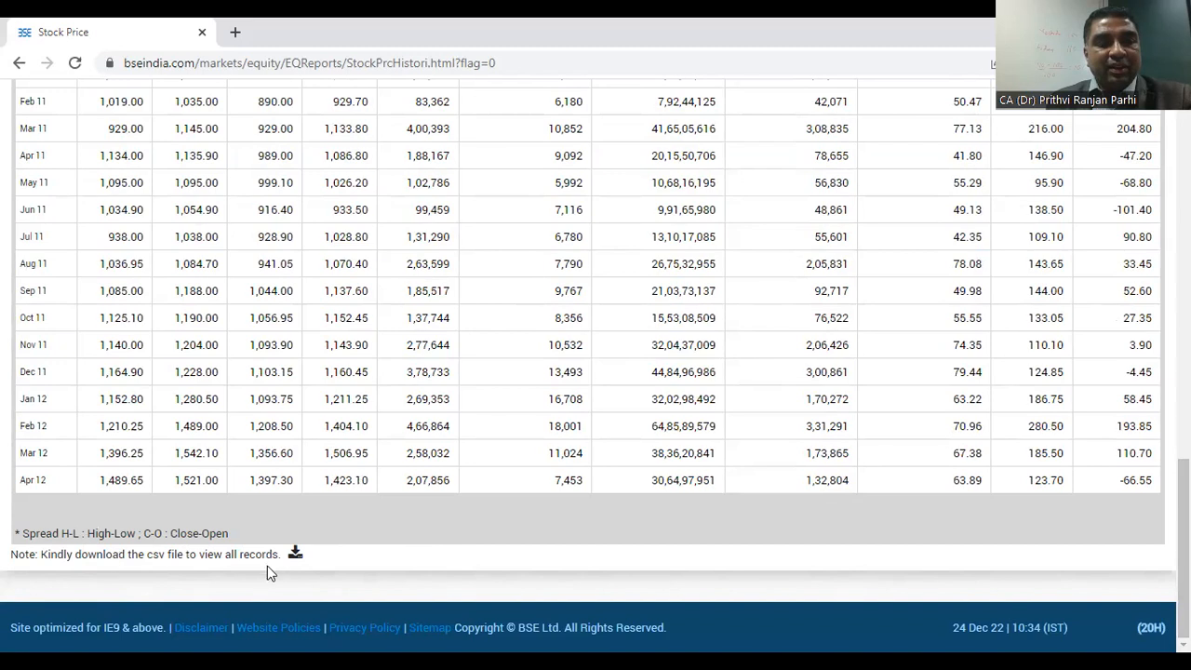
left_click(295, 553)
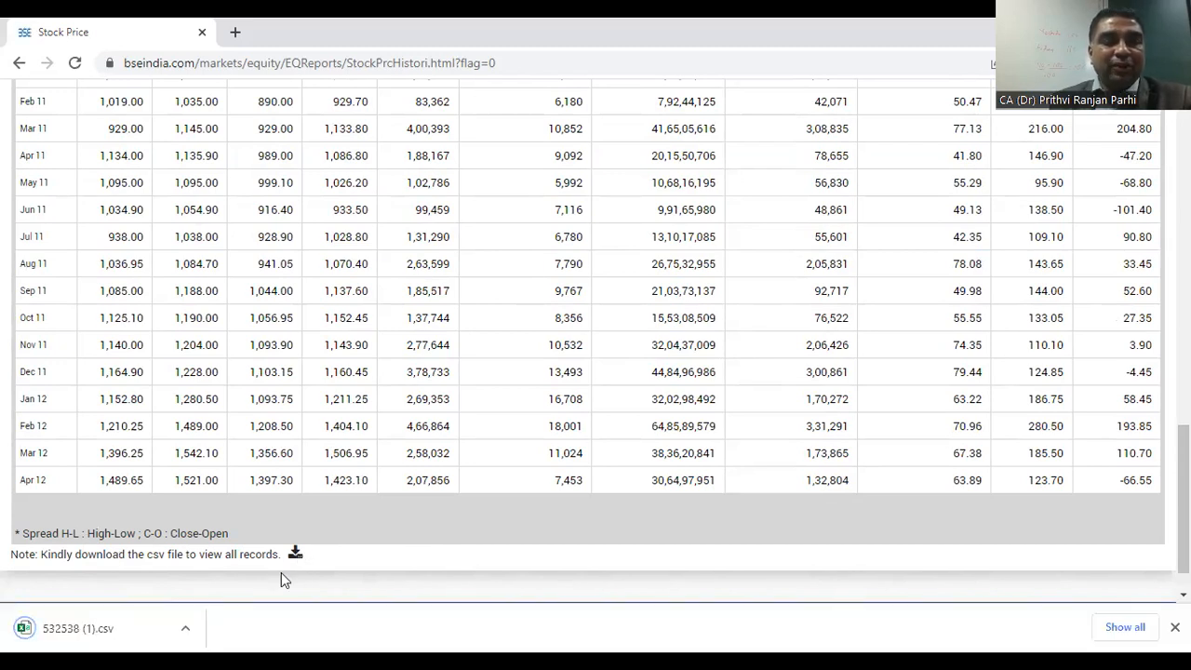
left_click(187, 632)
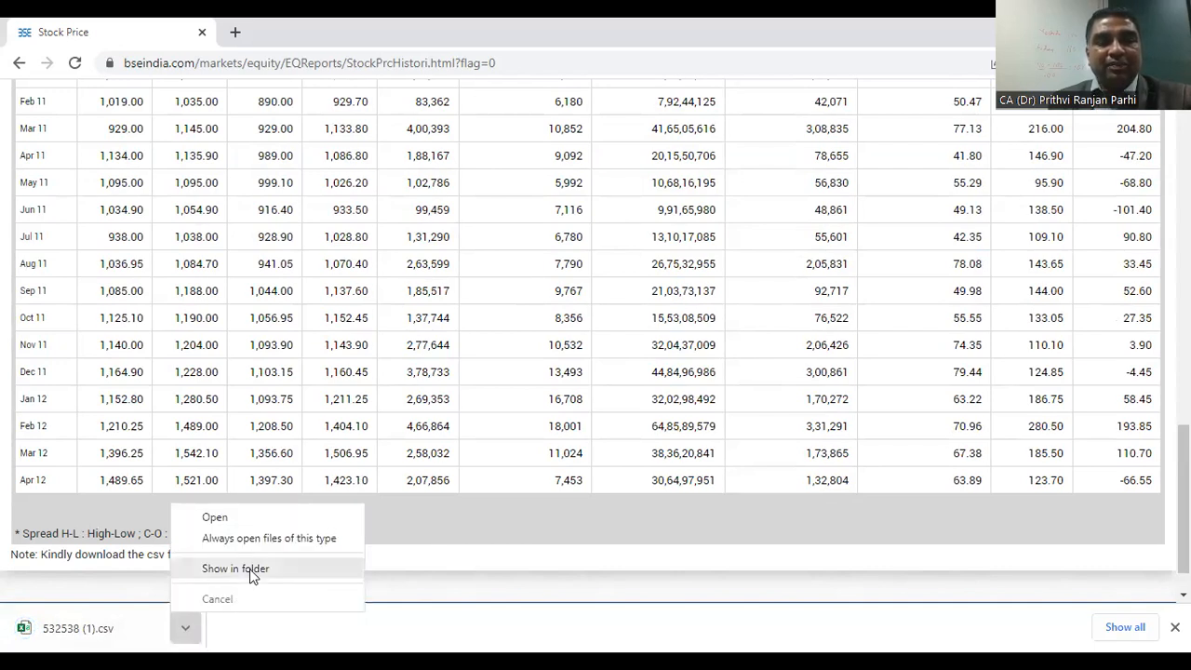
left_click(249, 569)
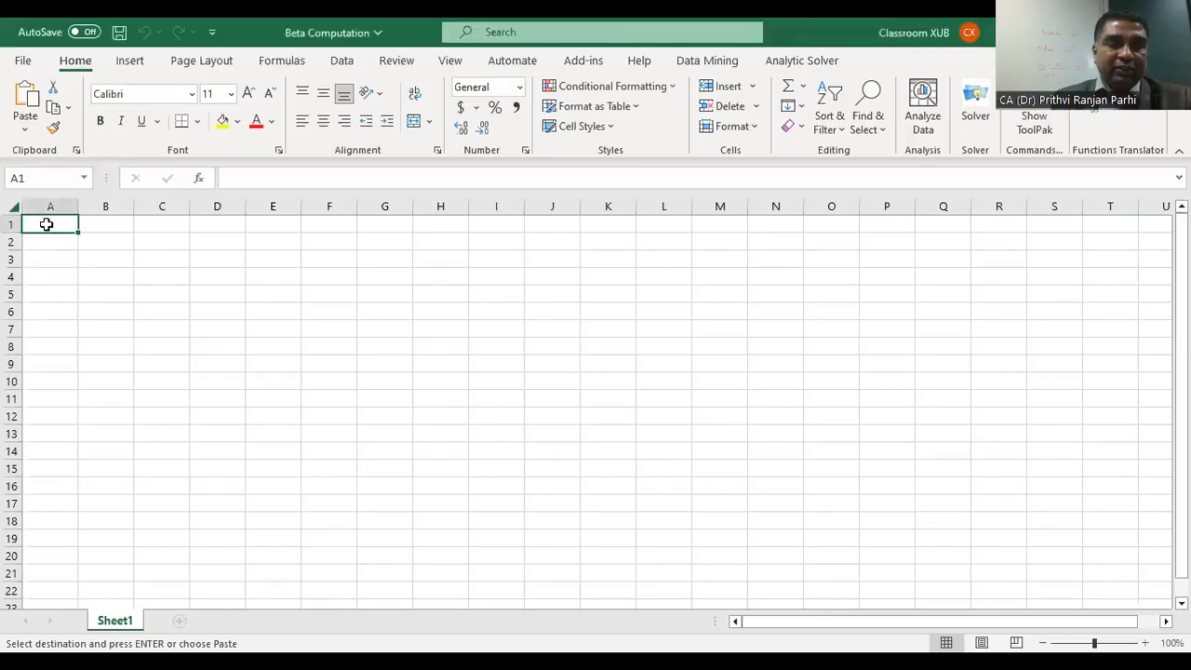
Step: Paste the copied stock price data as values only at cell A1 of Sheet1 in the Beta Computation workbook
right_click(46, 224)
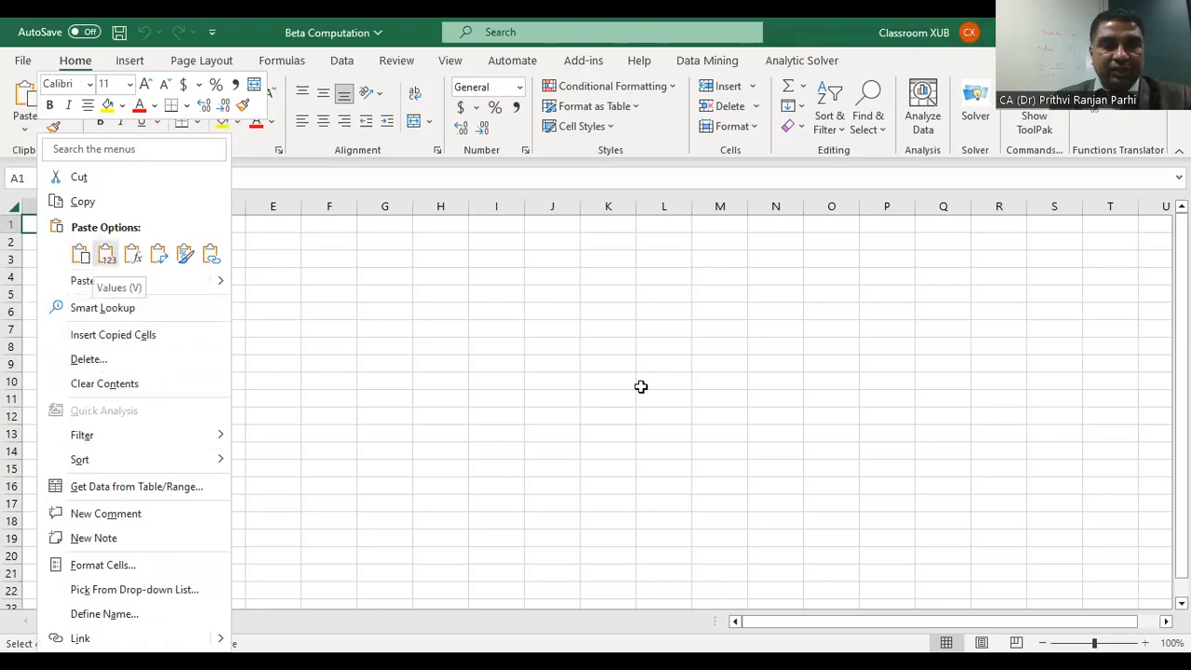
key("v")
left_click(882, 399)
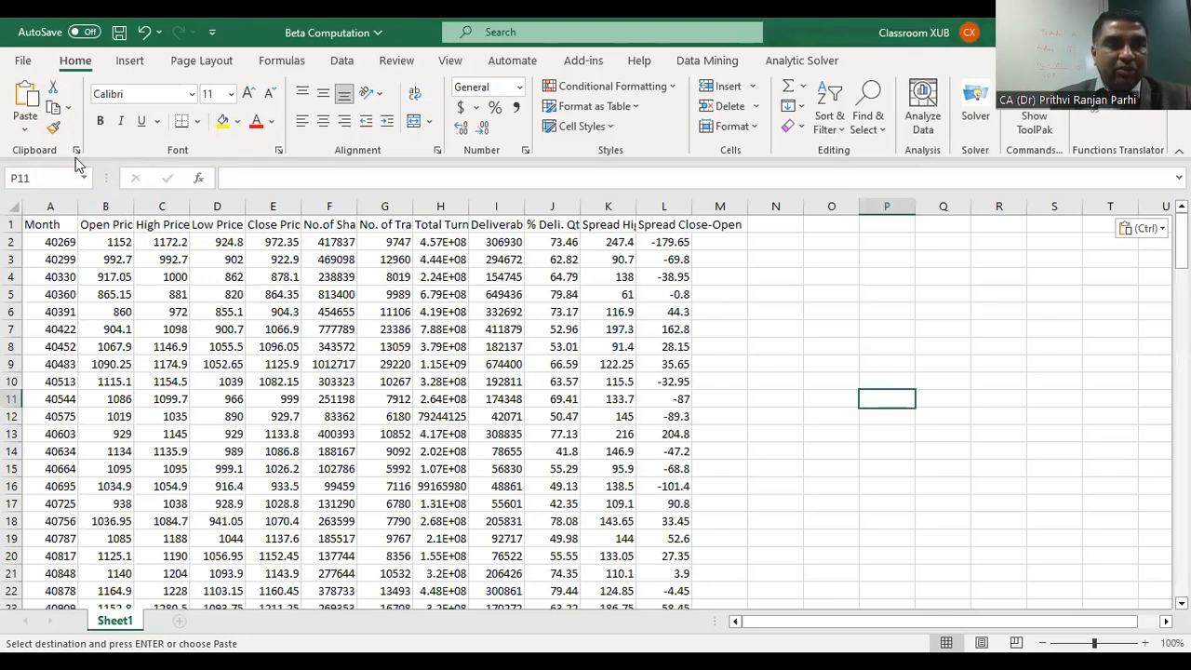
Step: Paste the copied stock price data again at cell A1 using the regular paste that keeps the date formatting
left_click(34, 224)
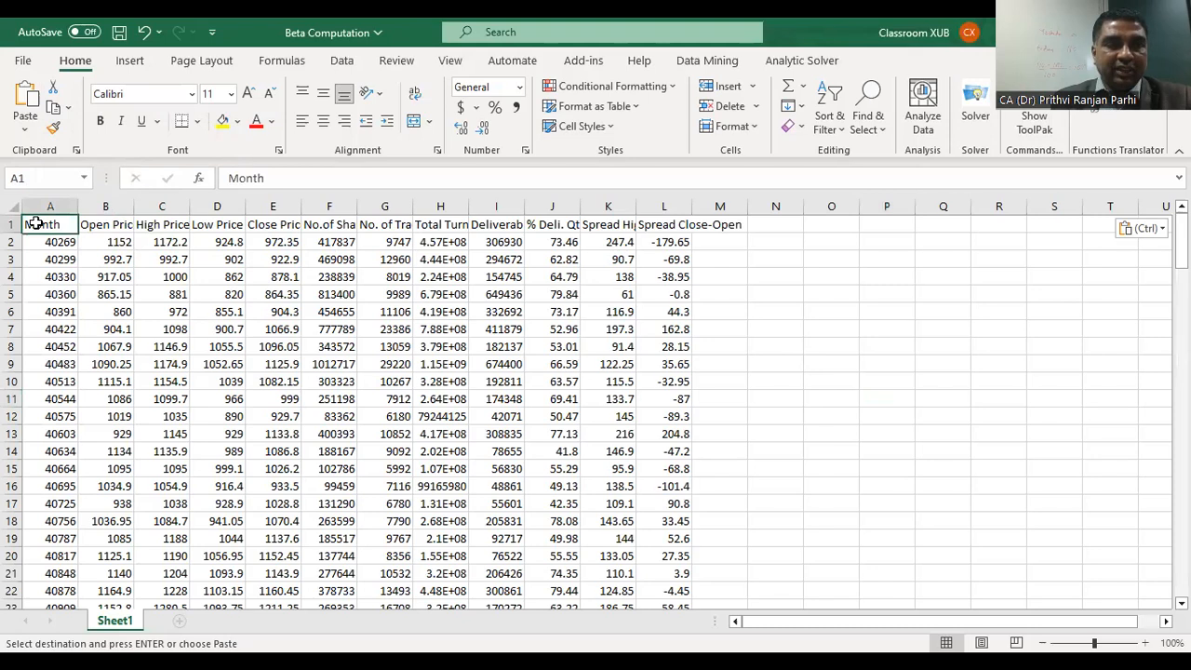
right_click(41, 224)
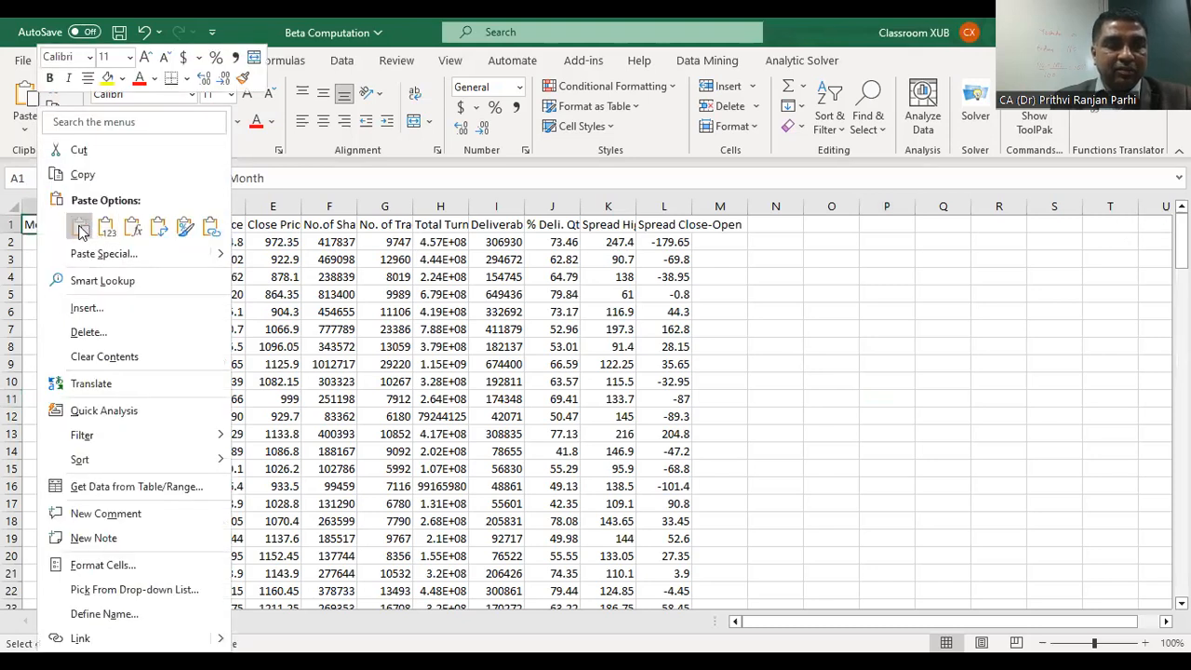
left_click(81, 231)
left_click(921, 361)
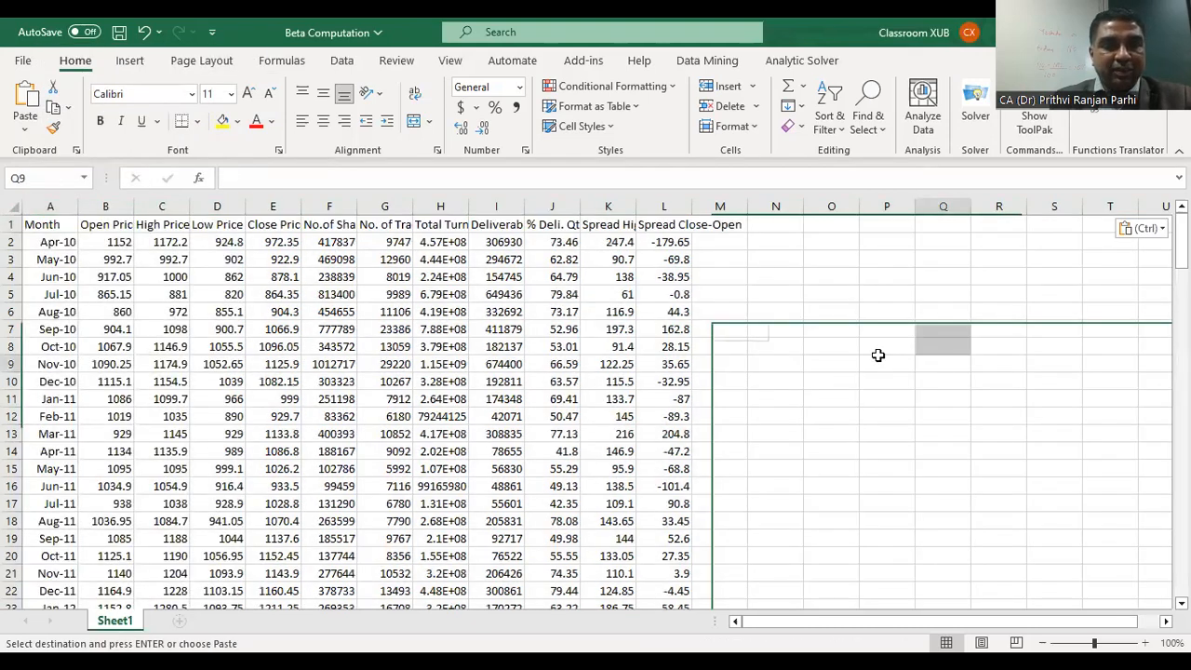
Step: Delete the Open, High and Low Price columns and all columns from No. of Shares through Spread Close-Open, keeping Month and Close Price
left_click_drag(113, 201, 217, 203)
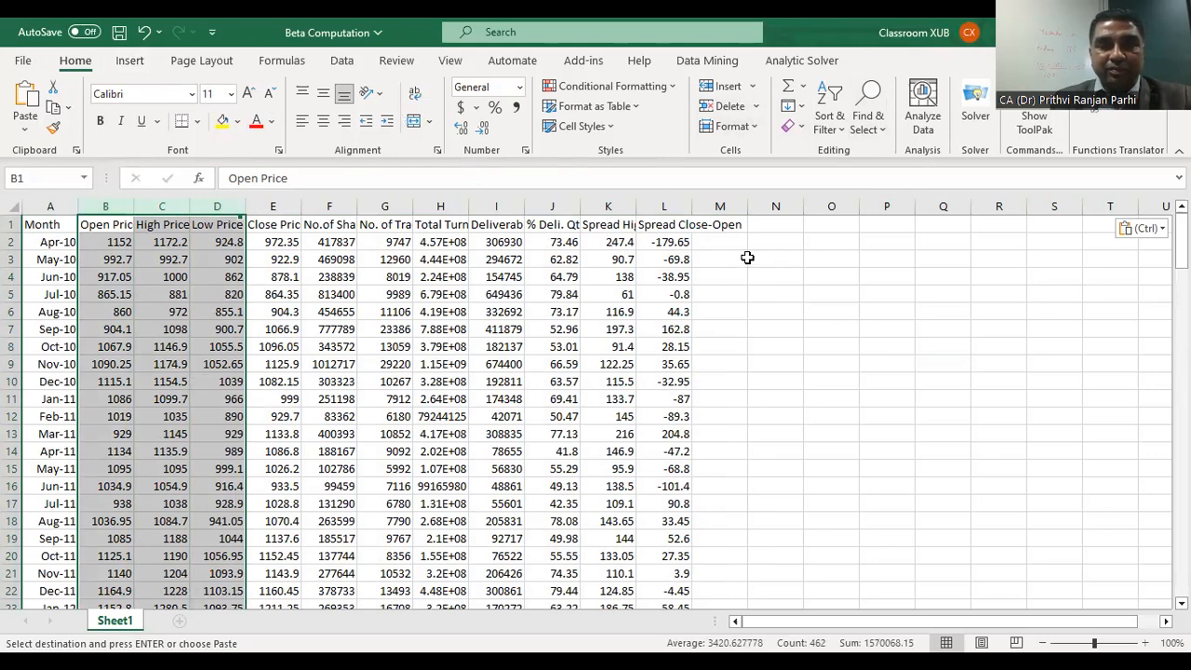
left_click(731, 108)
left_click_drag(173, 202, 545, 224)
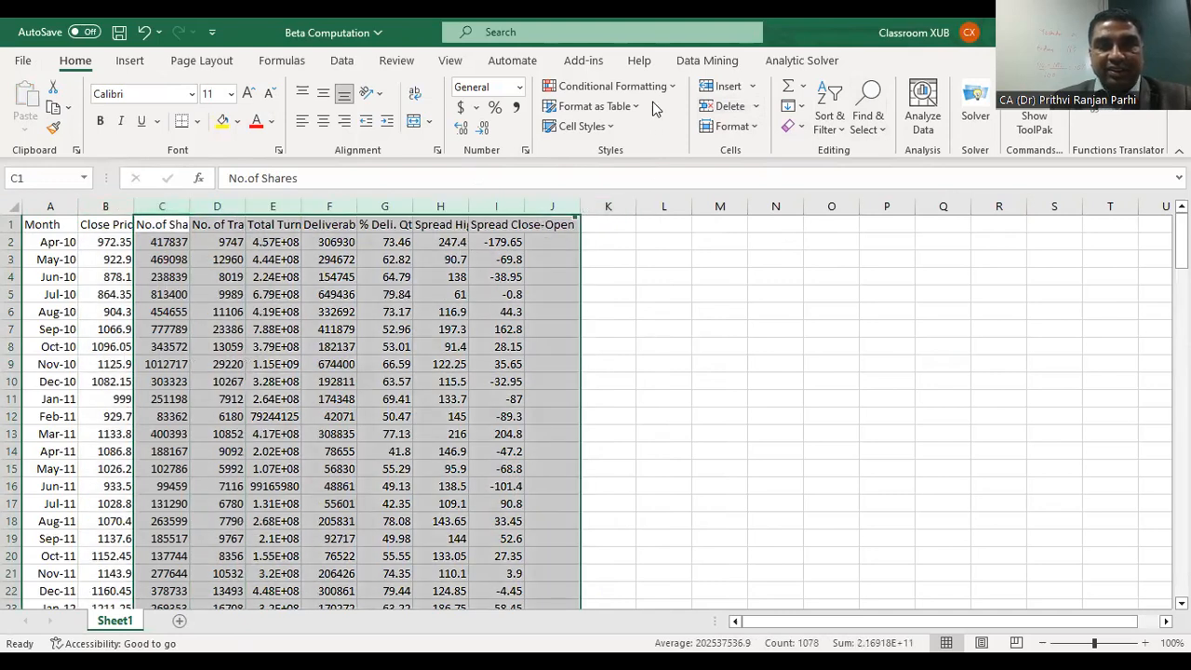
left_click(724, 107)
left_click(723, 359)
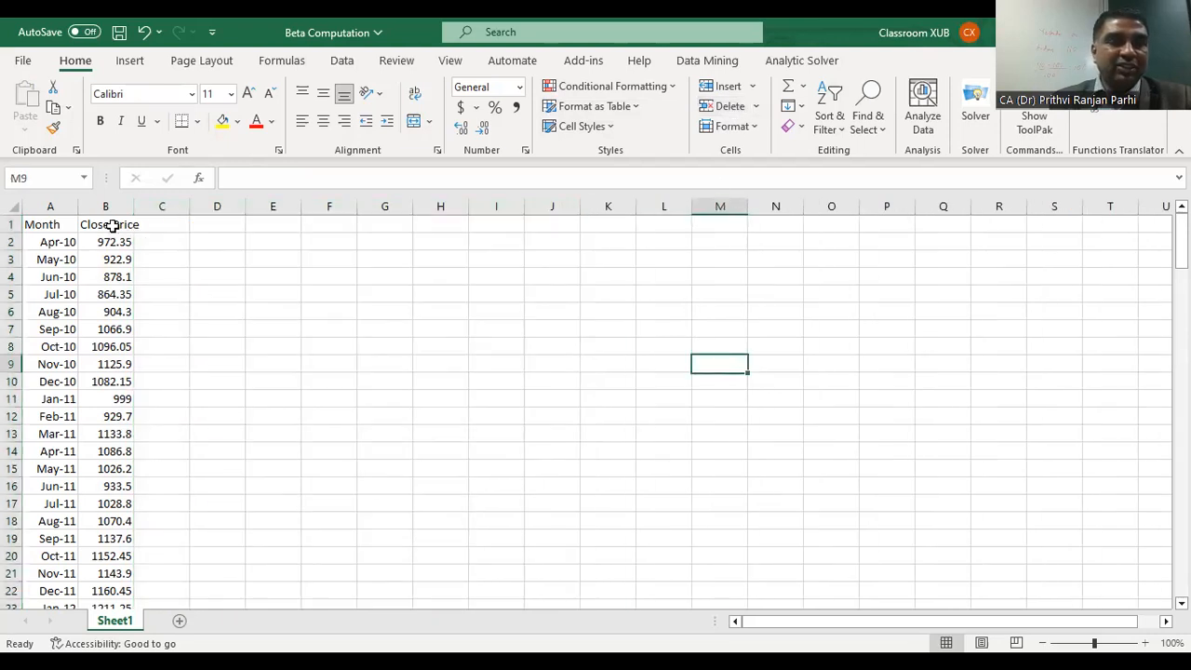
Step: Apply the red font colour to the entire Close Price column
left_click(102, 228)
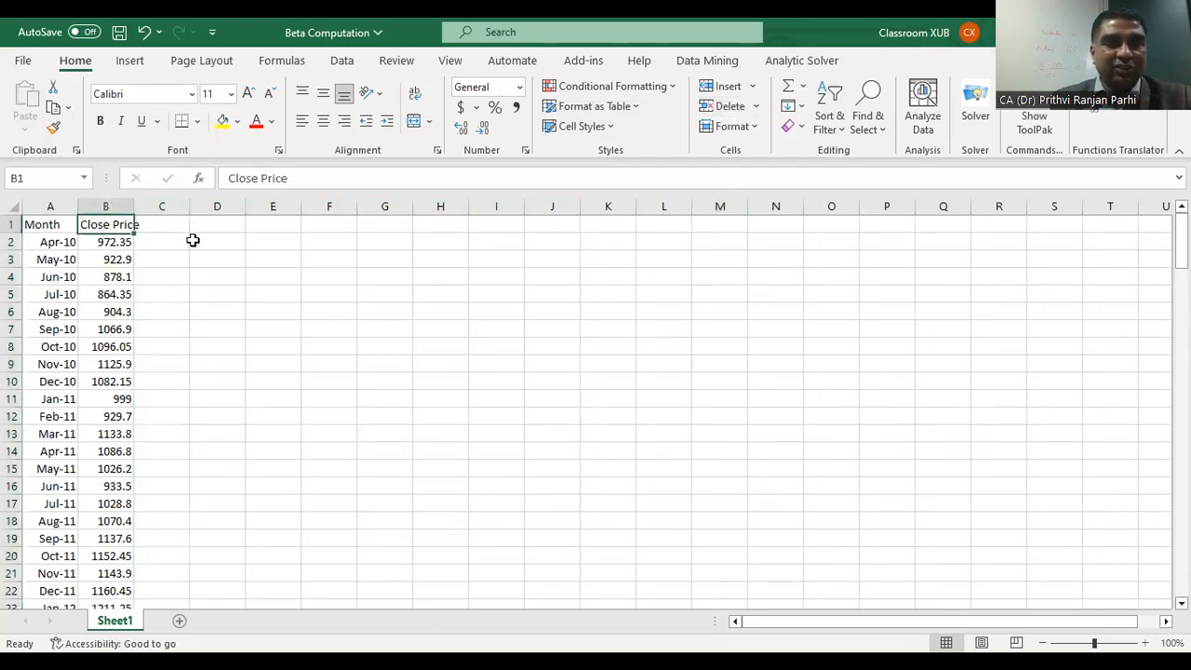
left_click(116, 205)
left_click(253, 128)
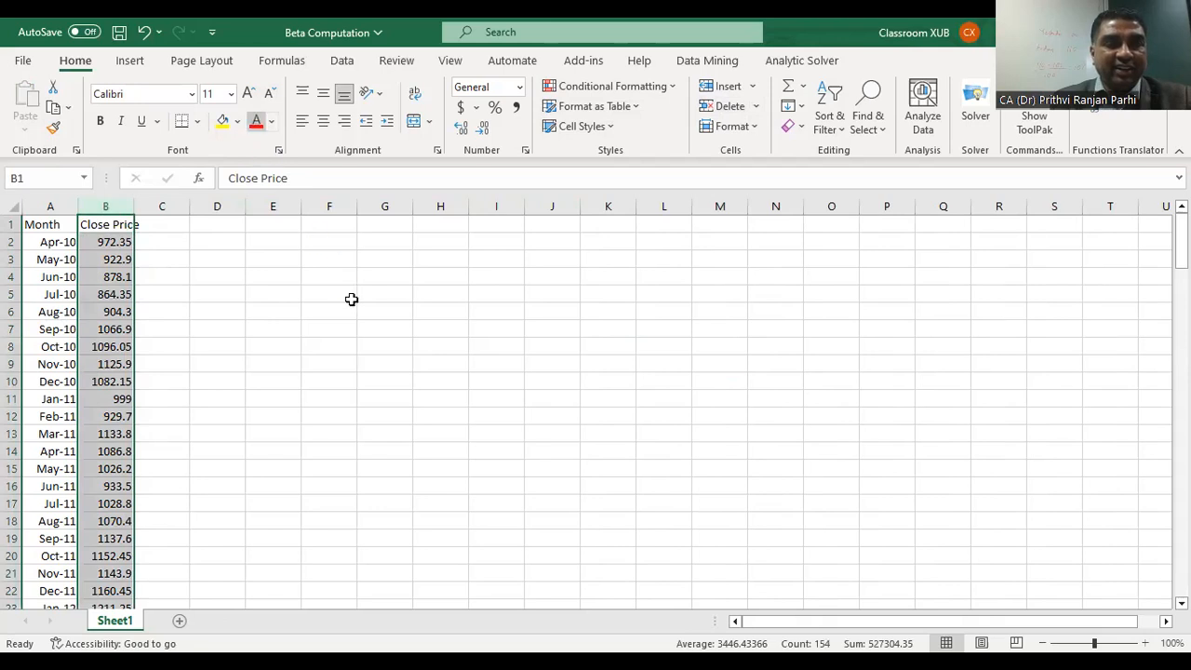
left_click(387, 431)
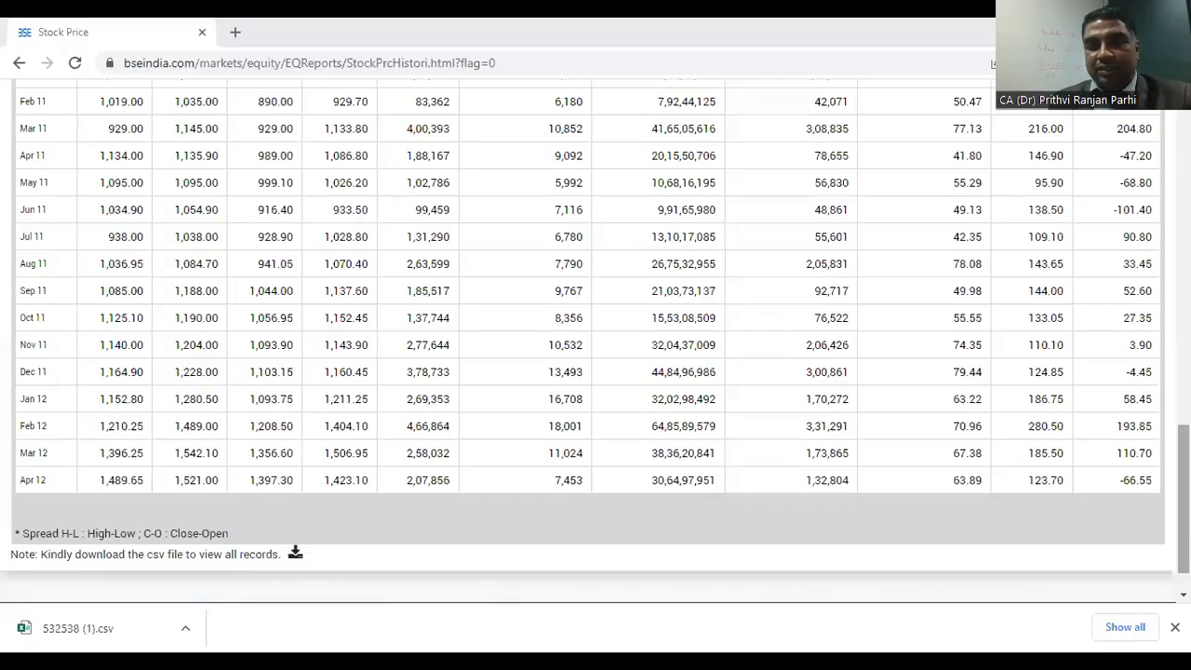
Step: Leave the Stock Prices page and go to the BSE website's home page
left_click_drag(1183, 499, 1183, 168)
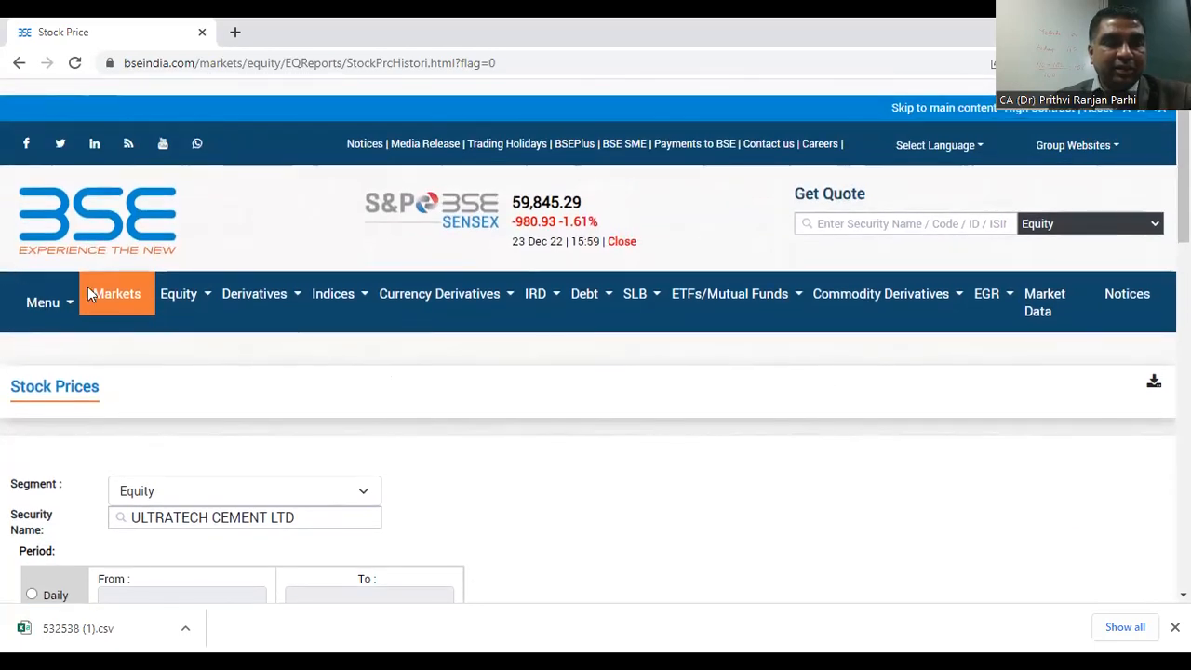
mouse_move(1183, 181)
left_mouse_down()
mouse_move(1183, 249)
mouse_move(1183, 181)
left_mouse_up()
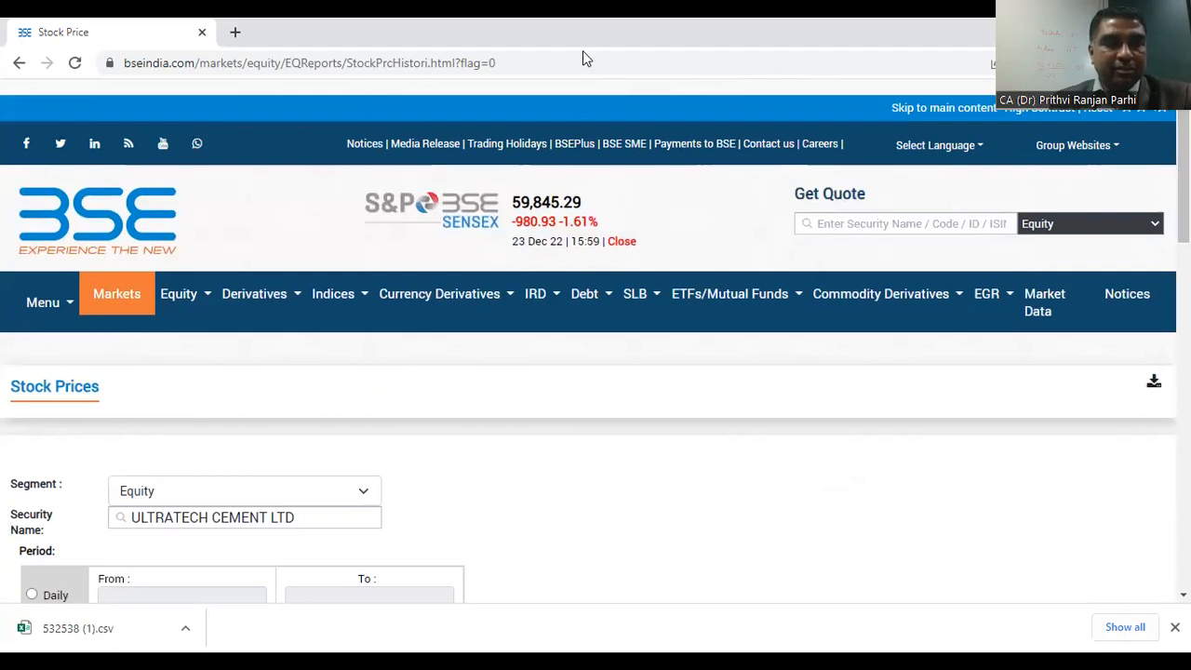
left_click(28, 63)
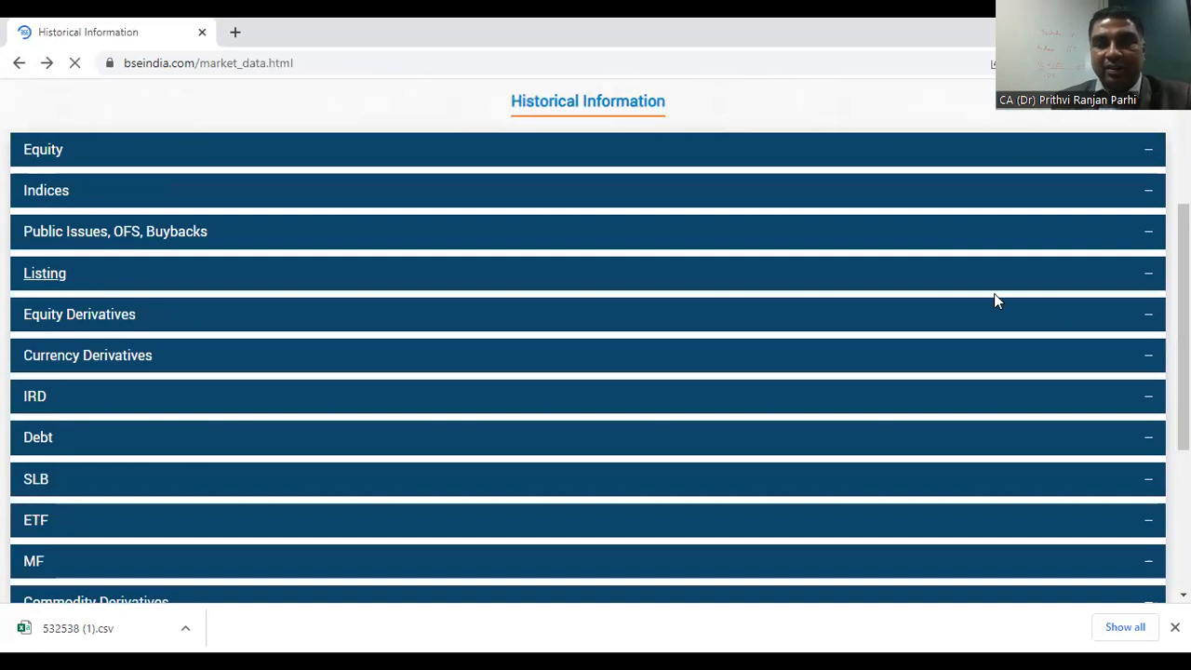
left_click_drag(1183, 305, 1183, 197)
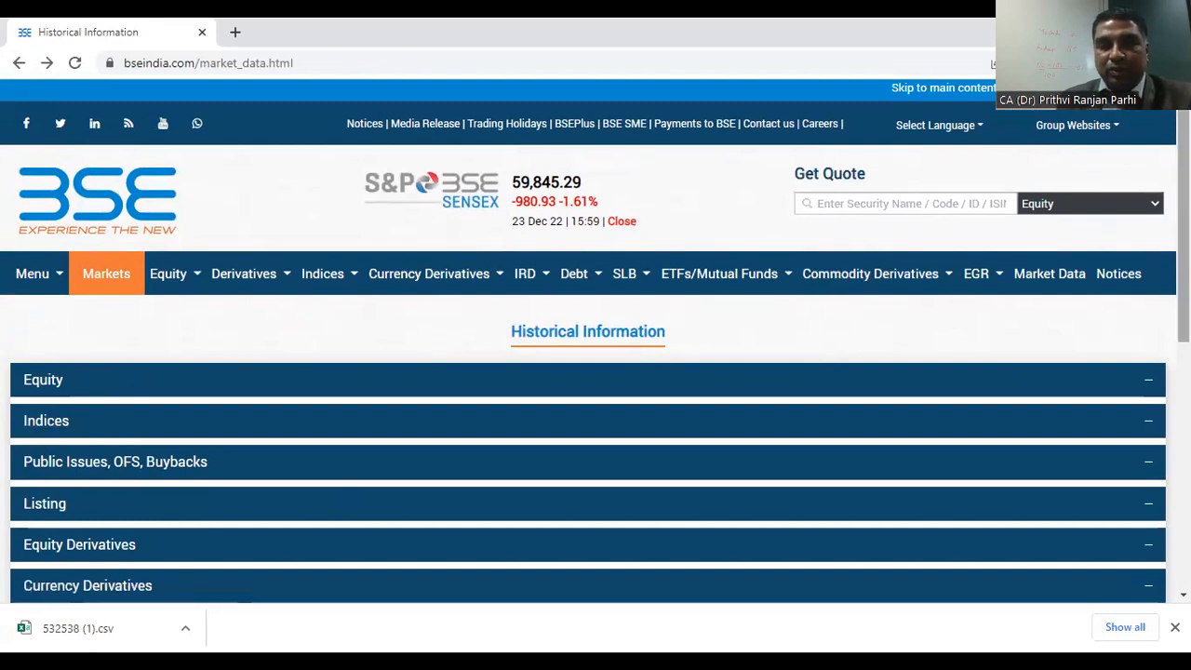
left_click_drag(1183, 290, 1183, 286)
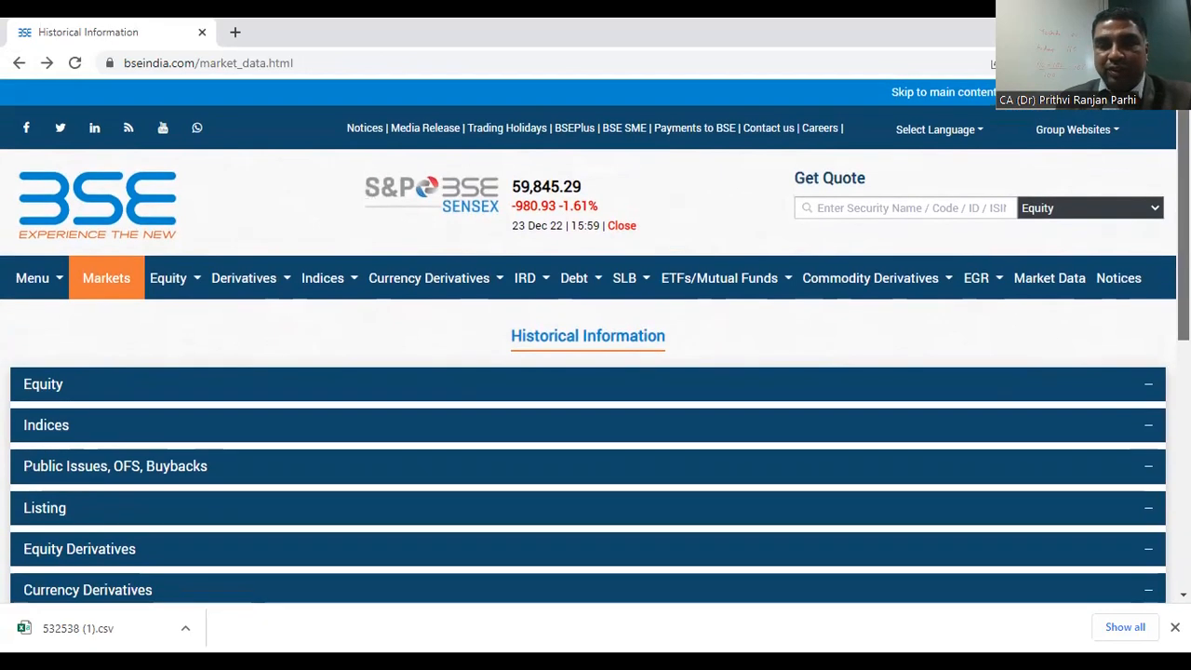
left_click(37, 285)
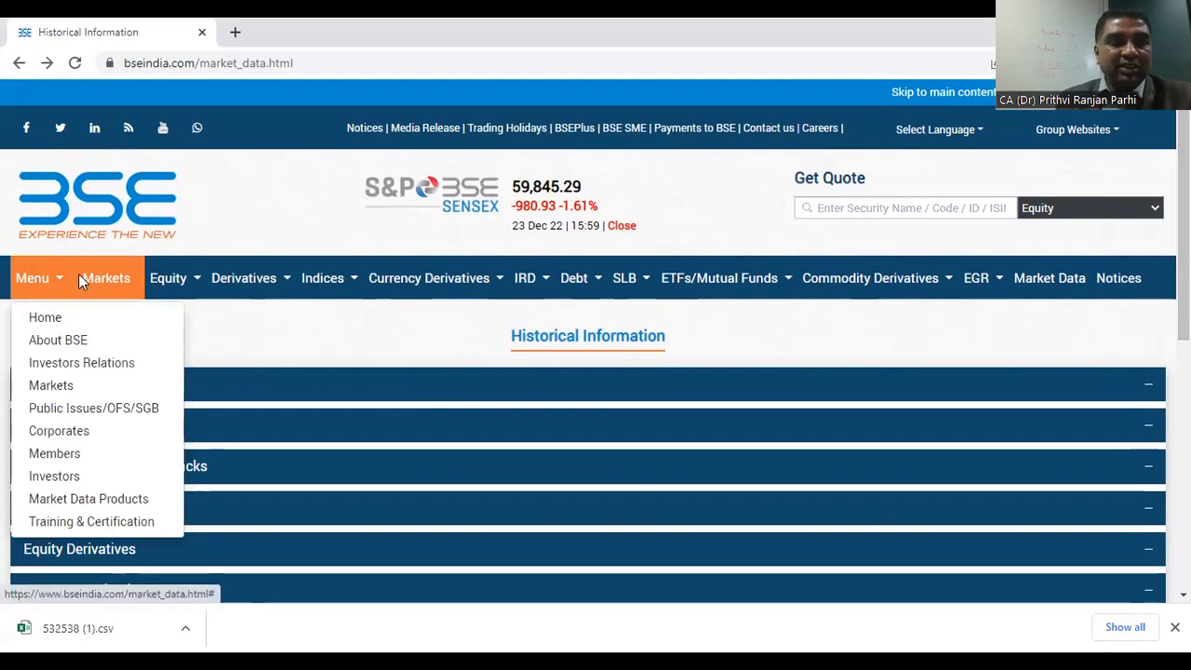
left_click(51, 318)
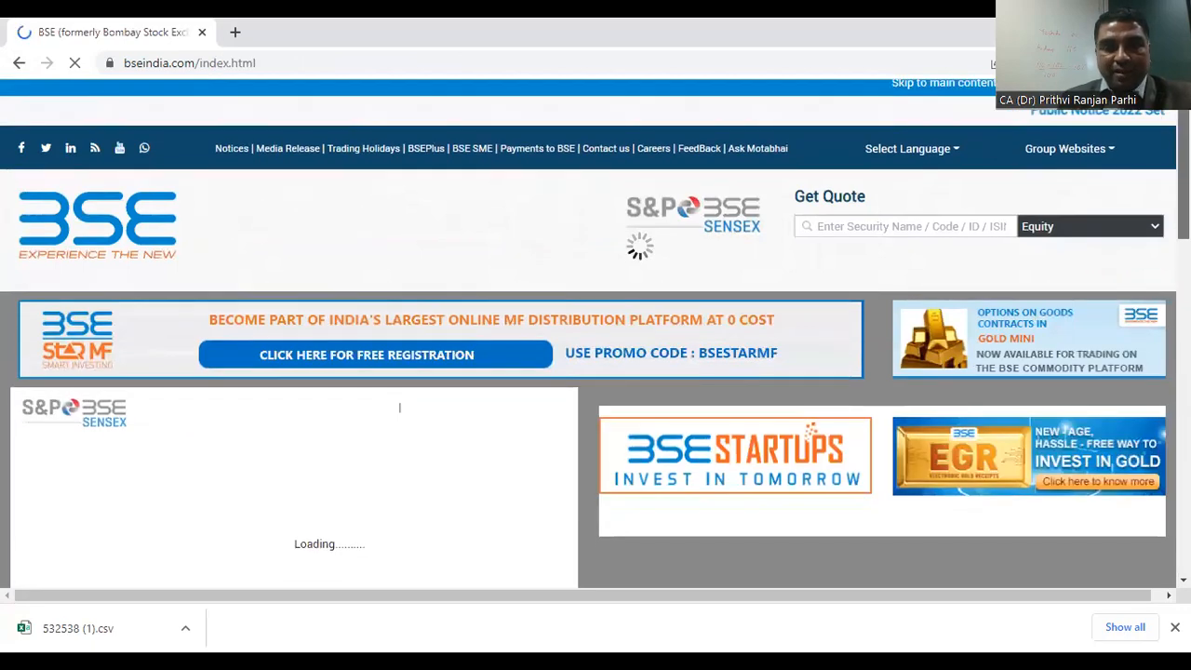
Step: Follow the Historical Data quick link at the foot of the home page and open Indices Historical Prices
scroll(595, 335, "down", 10)
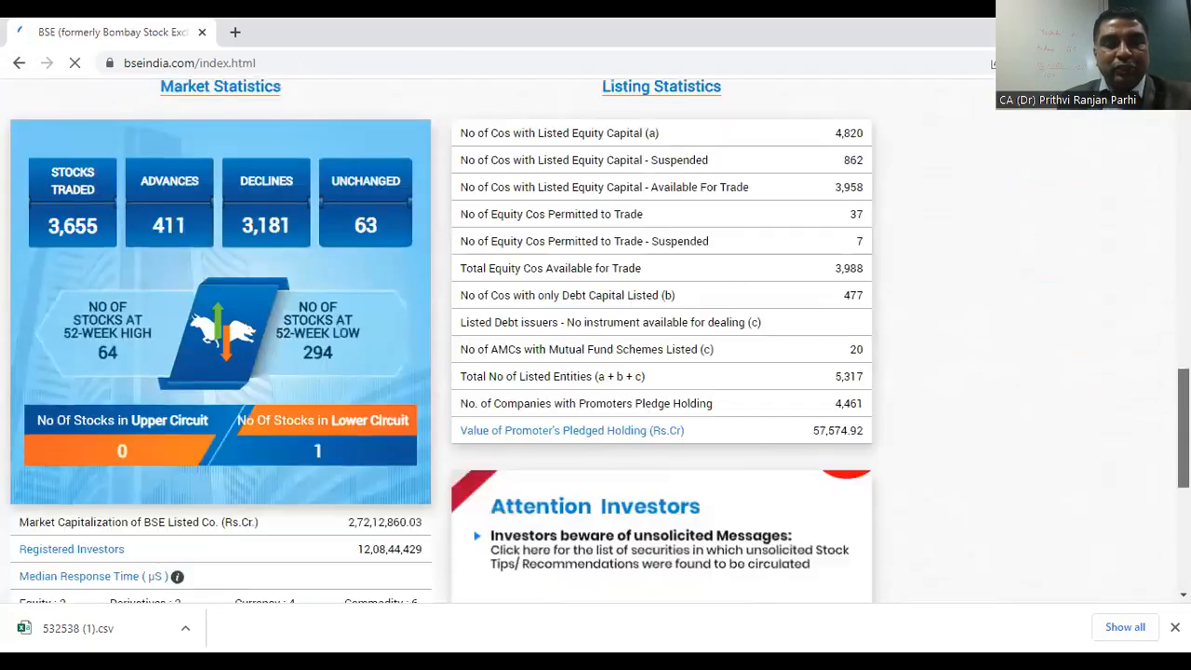
scroll(596, 335, "down", 8)
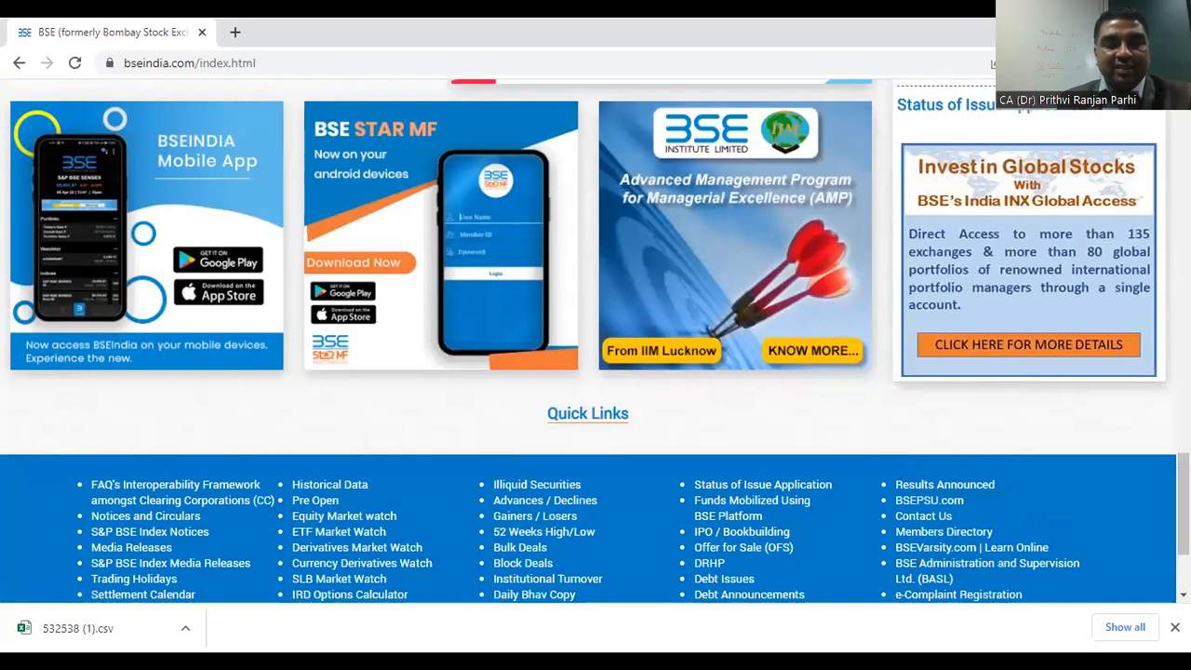
scroll(812, 483, "down", 2)
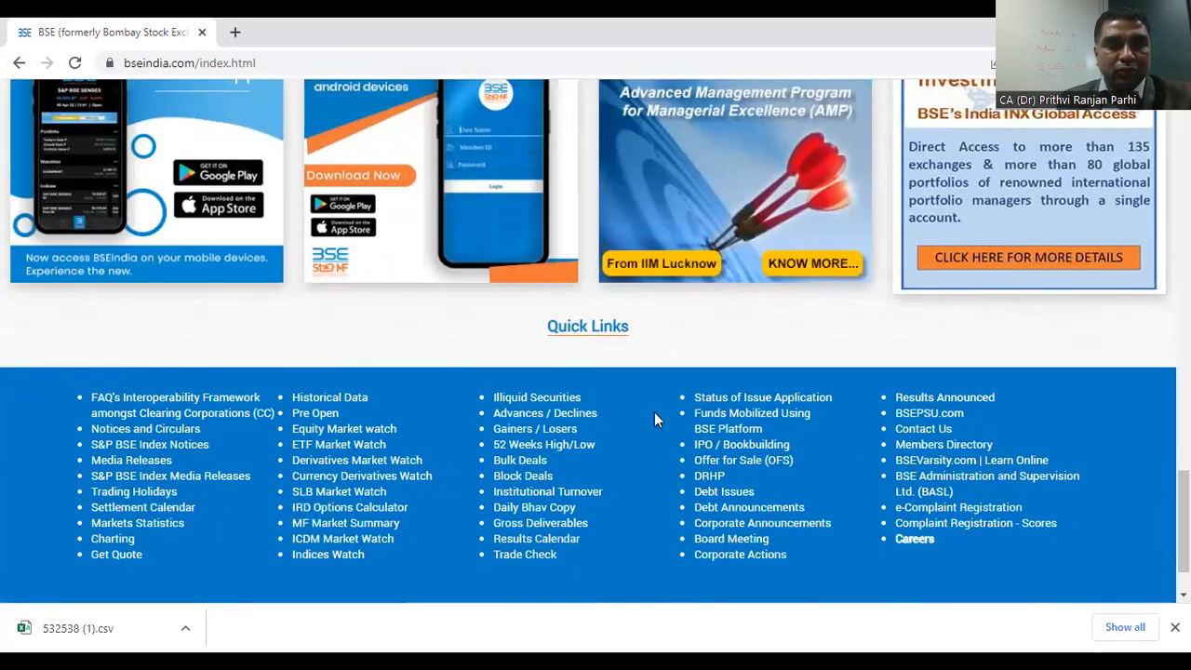
left_click(330, 399)
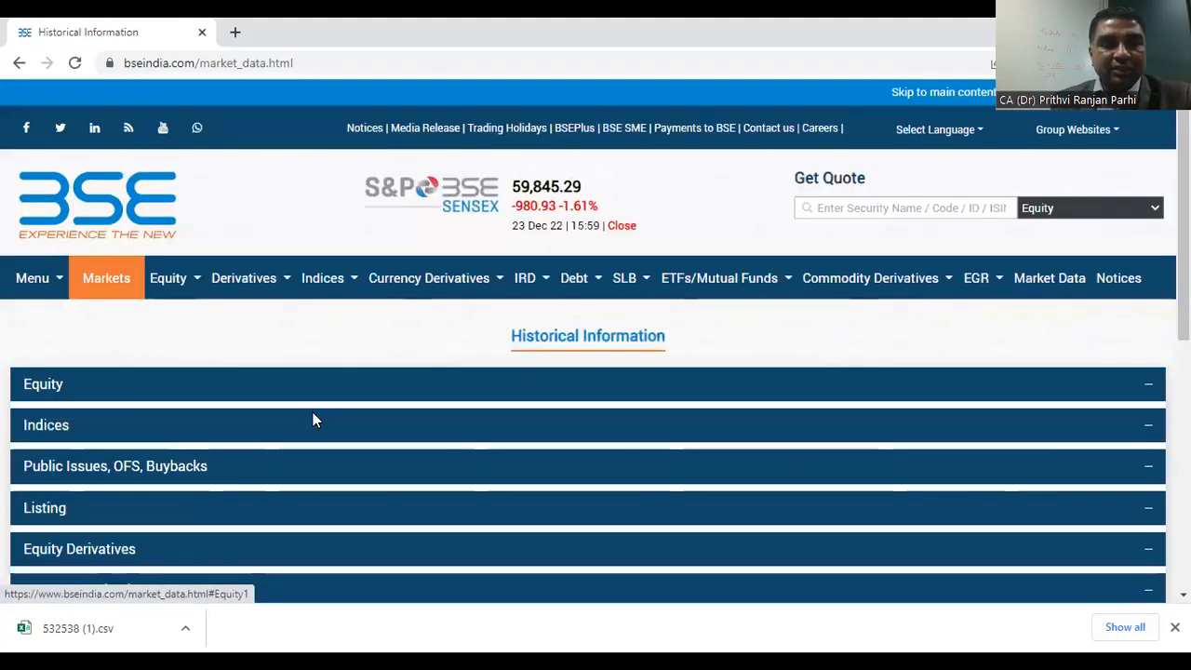
left_click(34, 430)
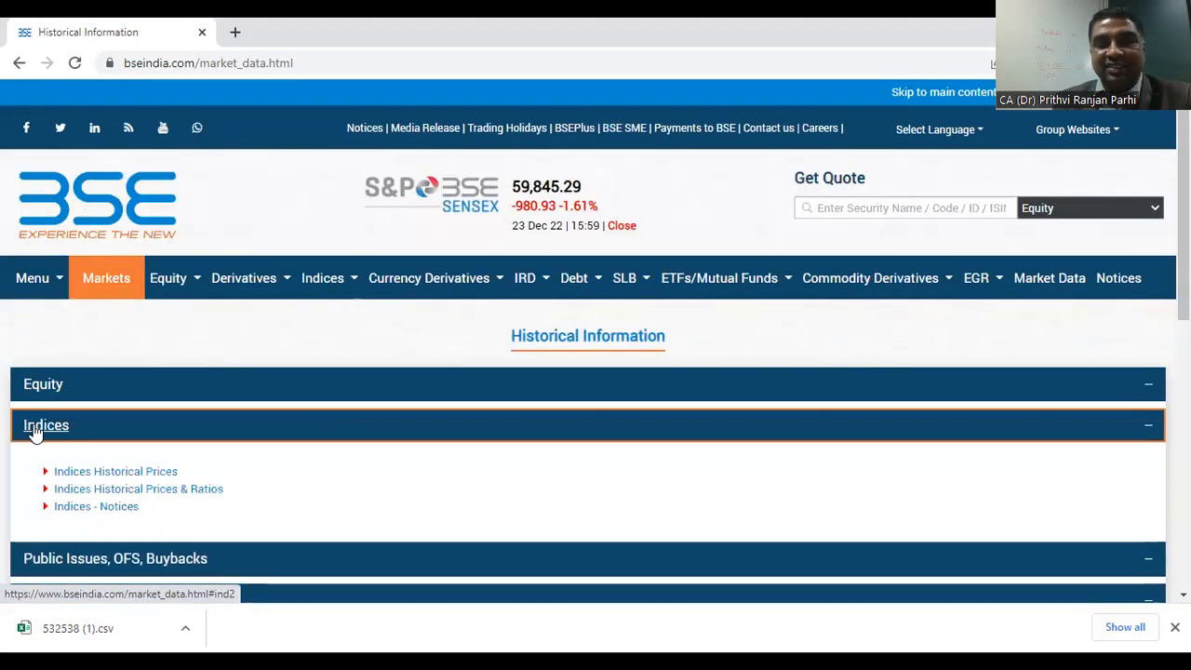
left_click(97, 472)
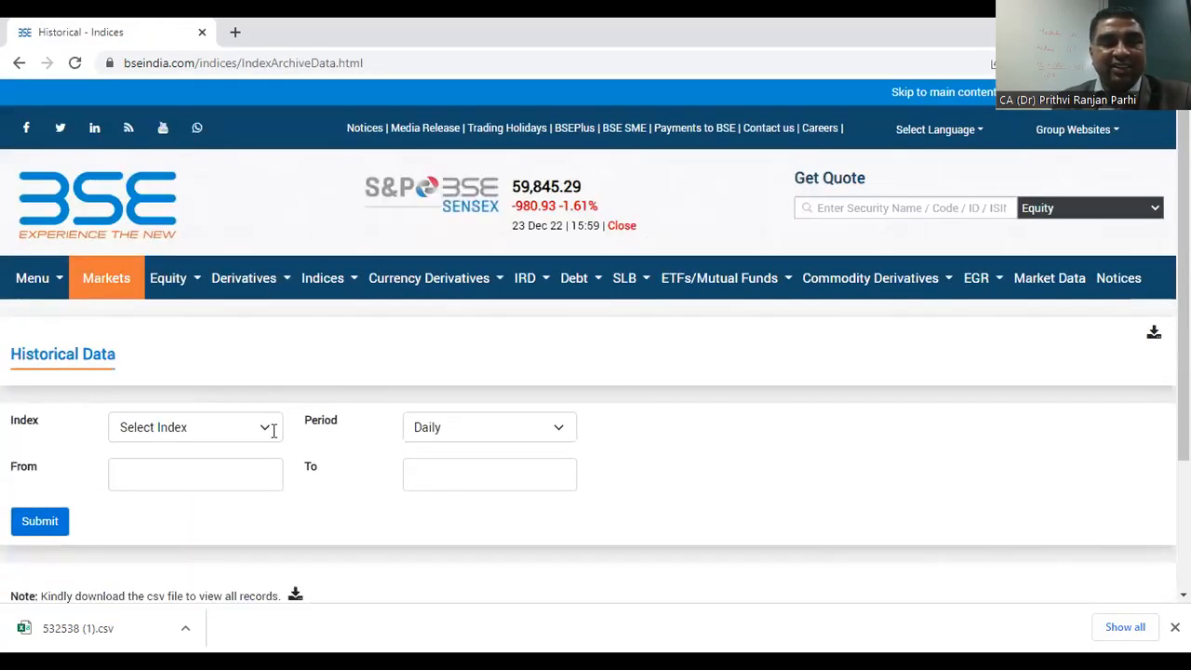
Step: Browse the available indices and select S&P BSE SENSEX as the index for the historical data
scroll(240, 333, "down", 1)
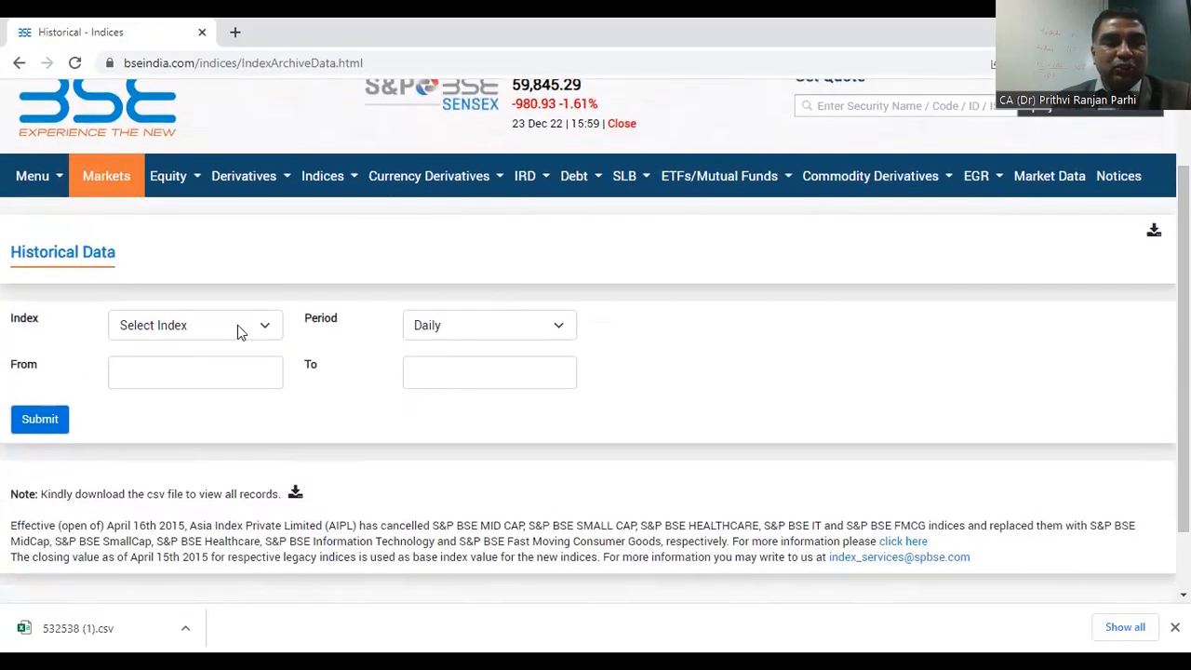
left_click(267, 325)
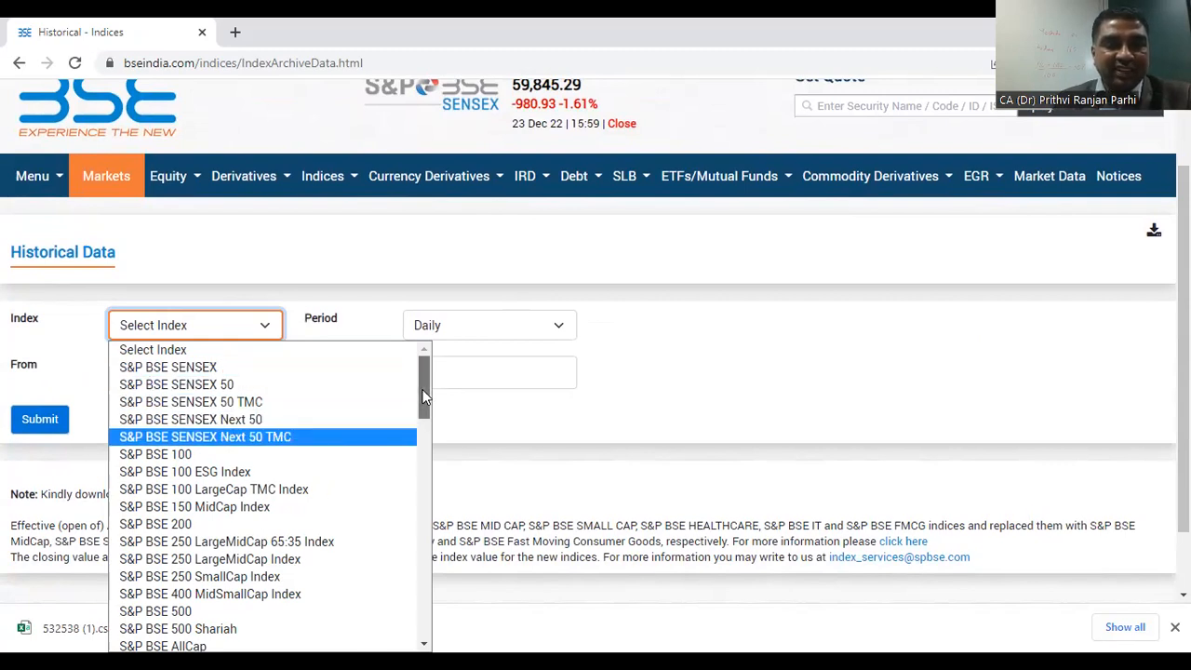
scroll(417, 400, "down", 1)
scroll(417, 403, "down", 3)
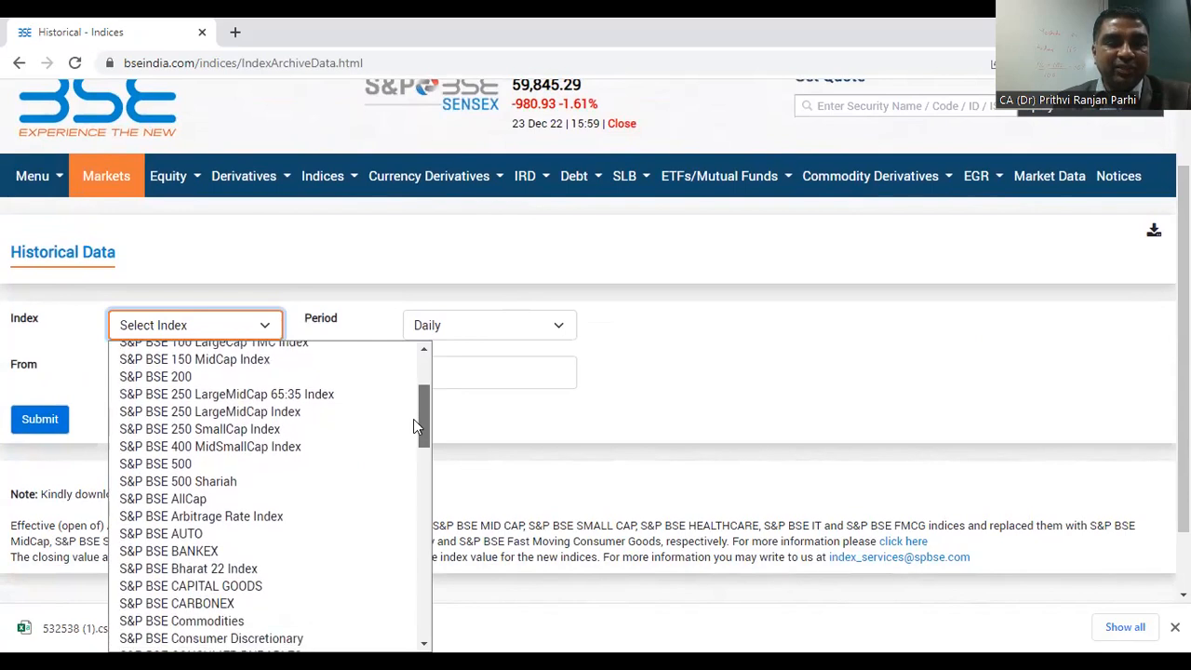
scroll(413, 431, "down", 3)
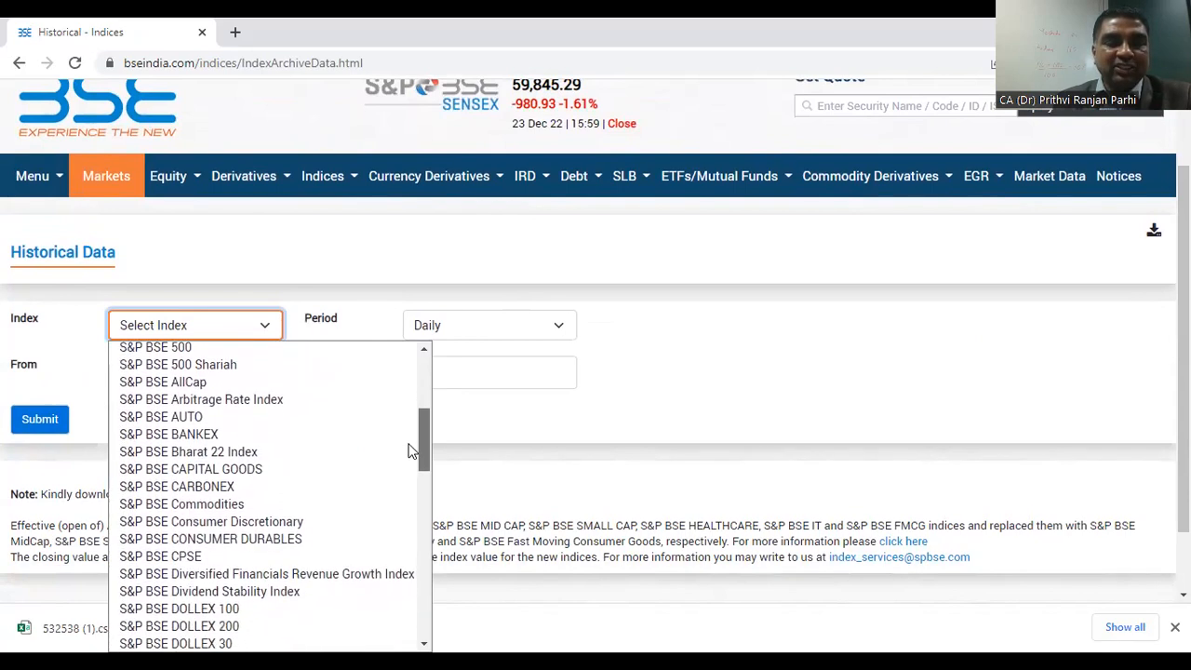
scroll(407, 465, "up", 6)
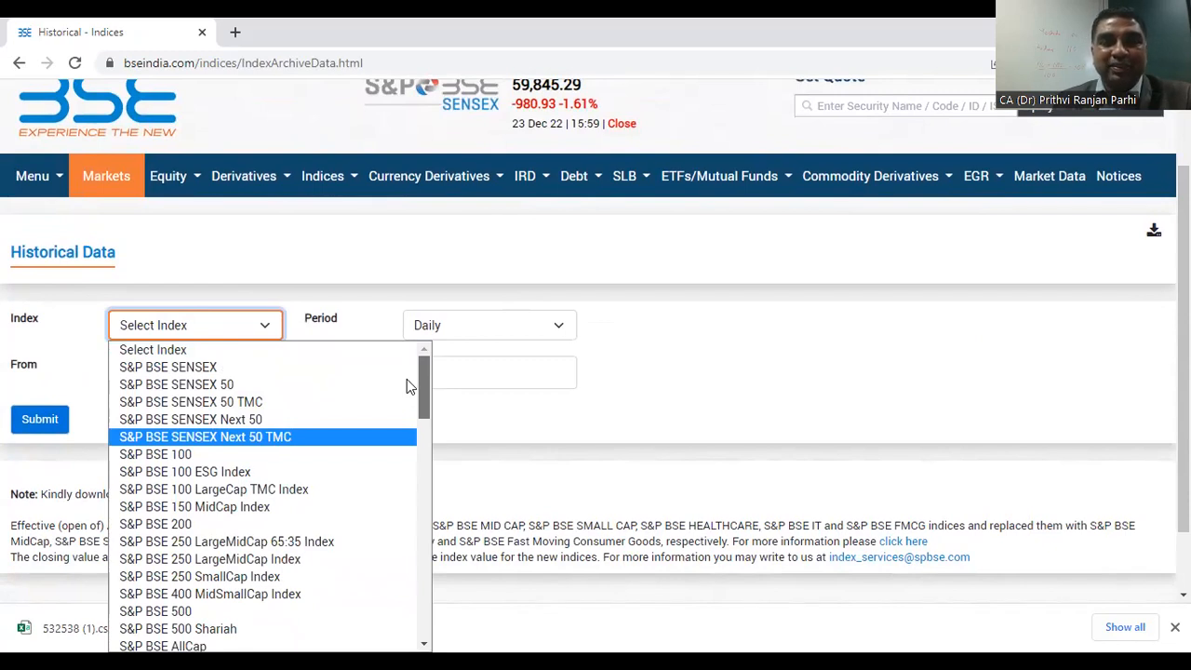
scroll(413, 429, "down", 6)
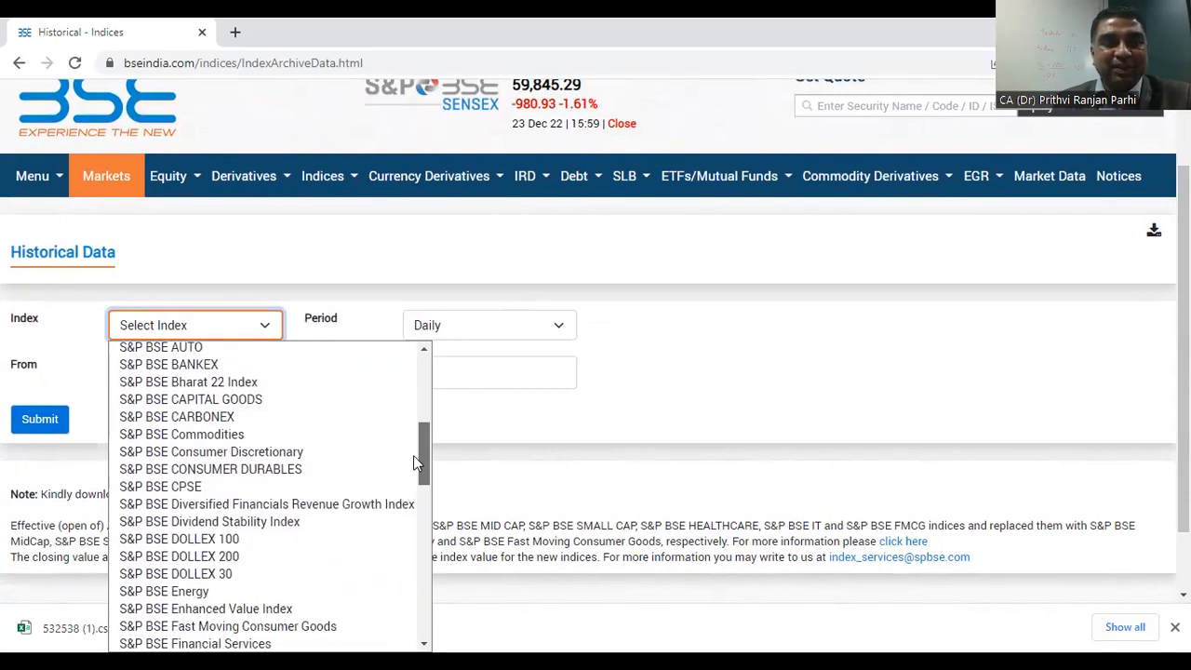
scroll(413, 455, "up", 6)
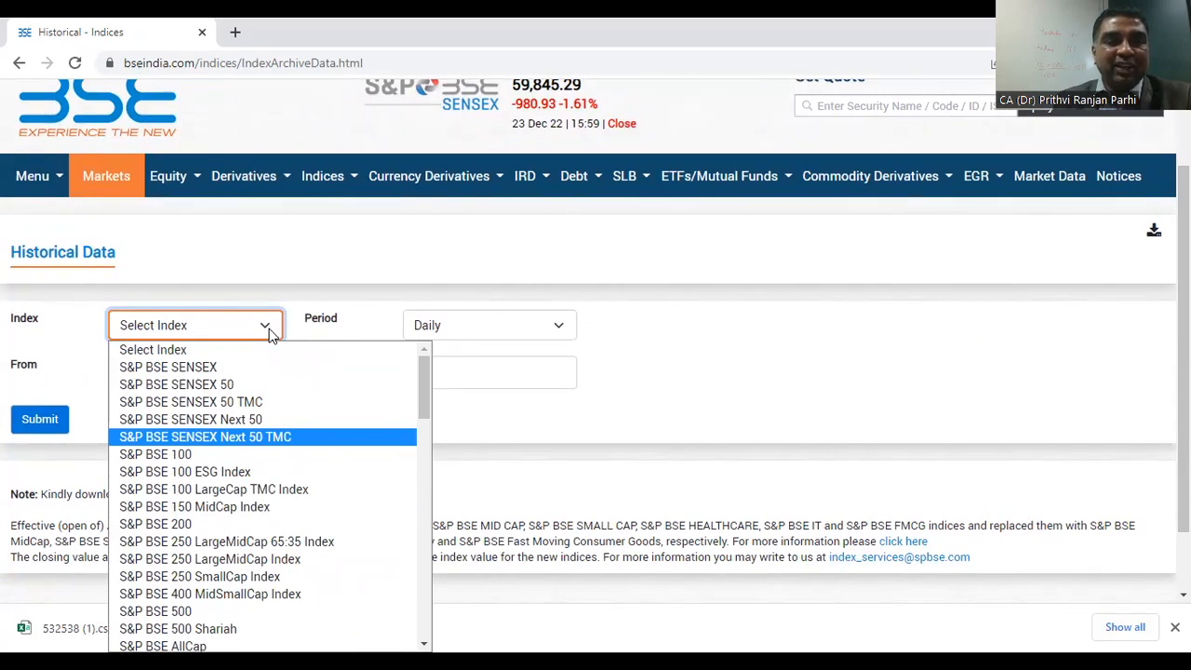
left_click(209, 366)
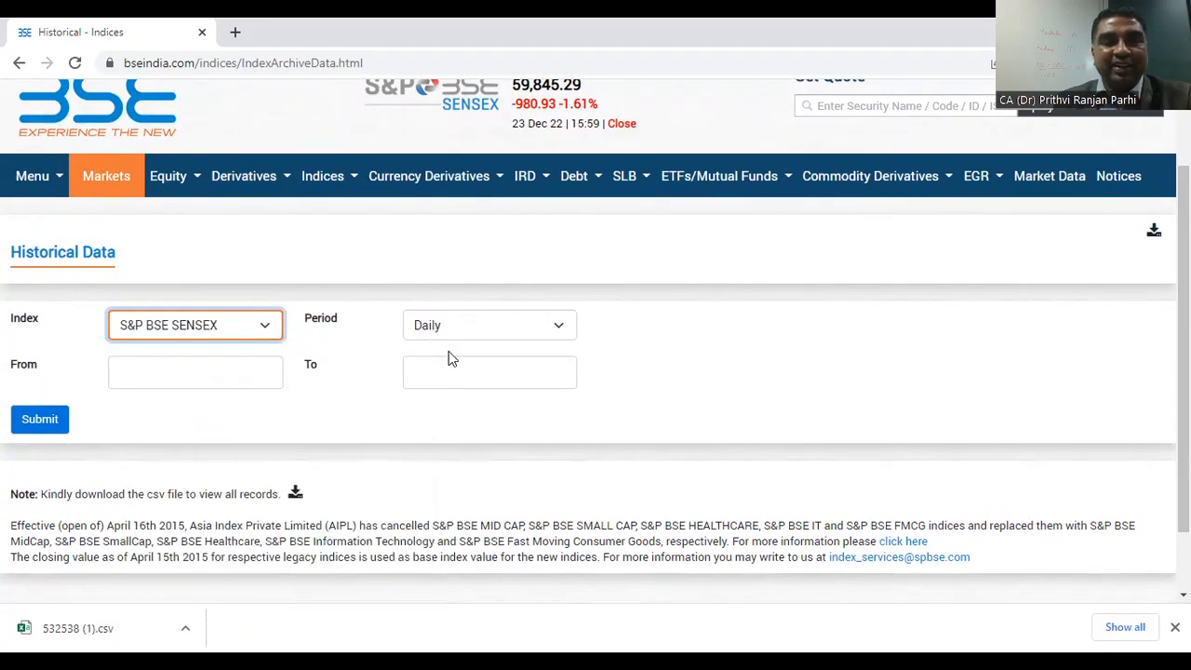
Step: Set the period to Monthly starting from Apr 2010 and submit the historical data query
left_click(527, 333)
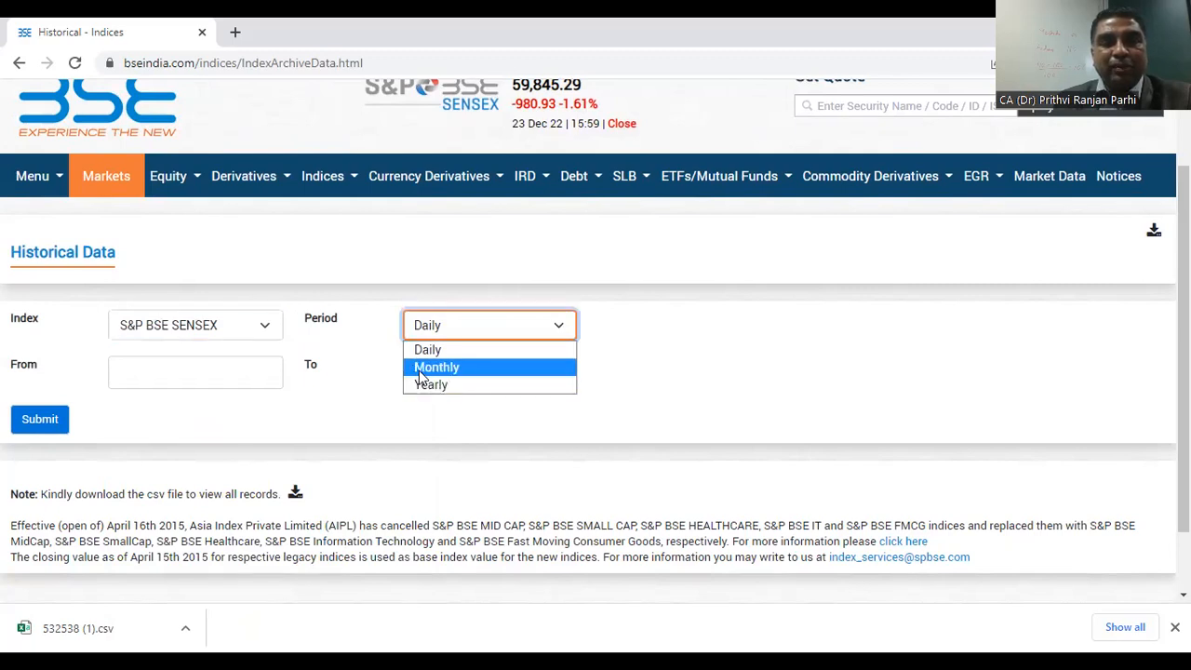
left_click(420, 369)
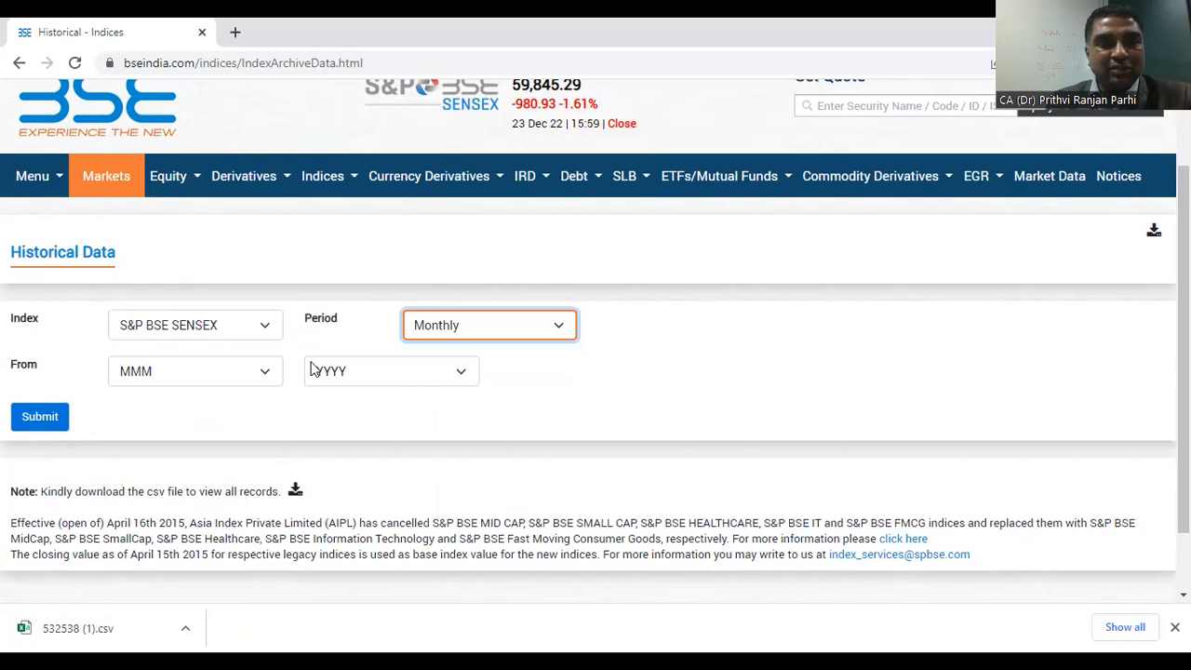
left_click(266, 375)
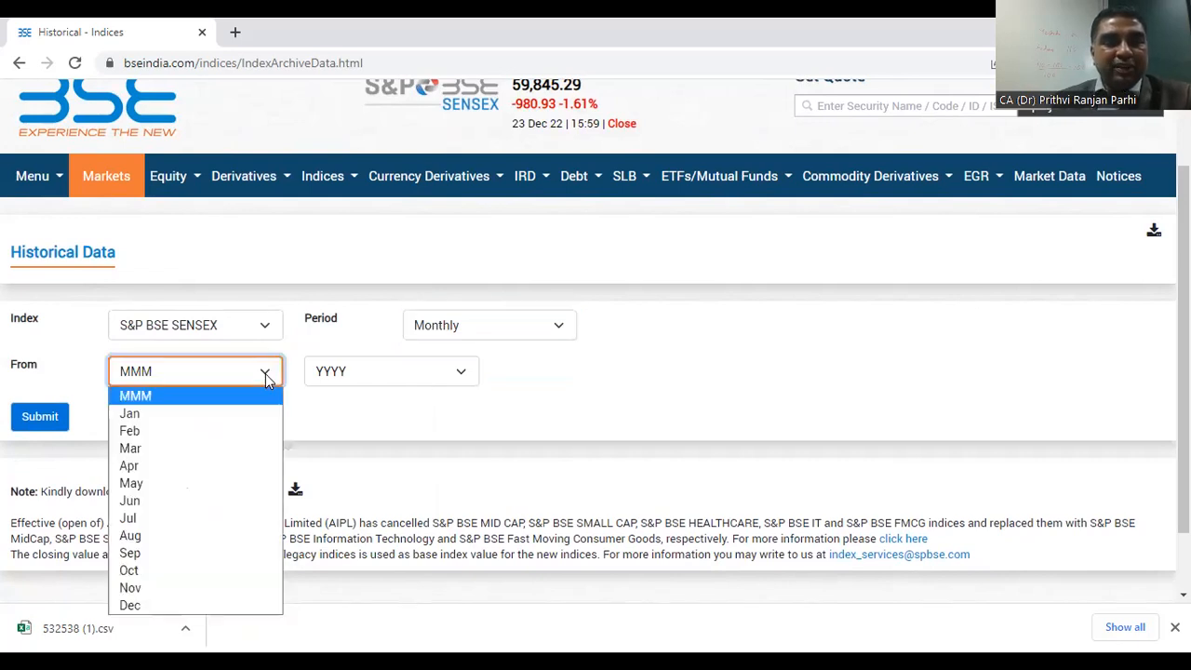
left_click(181, 467)
left_click(460, 374)
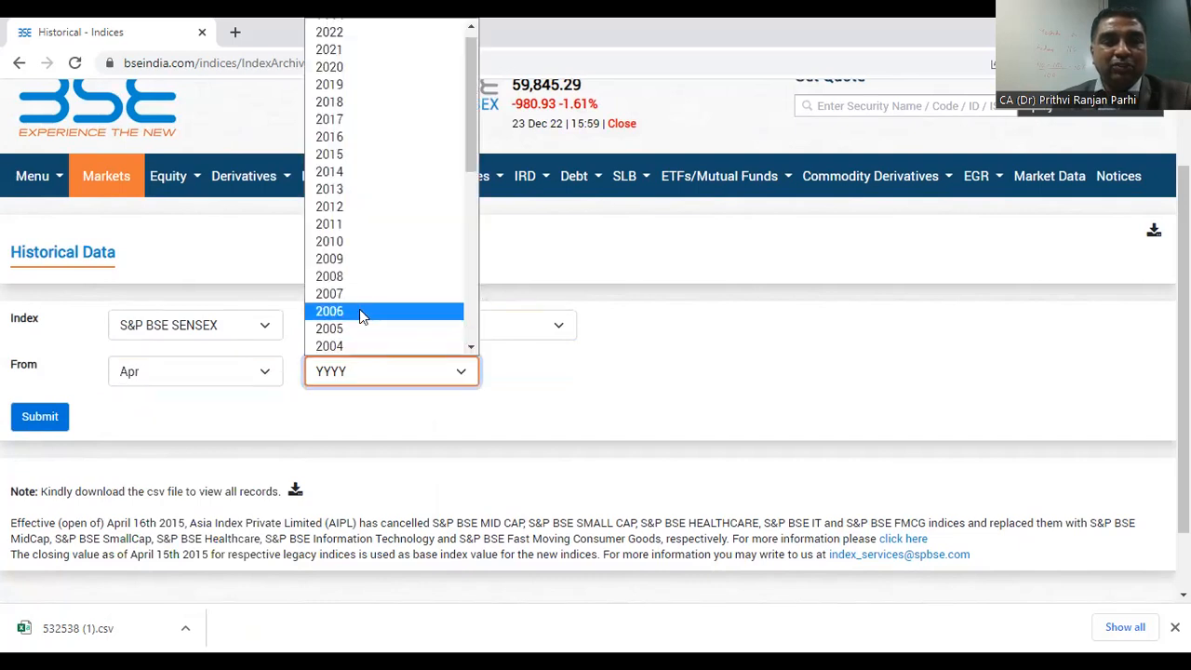
left_click(335, 242)
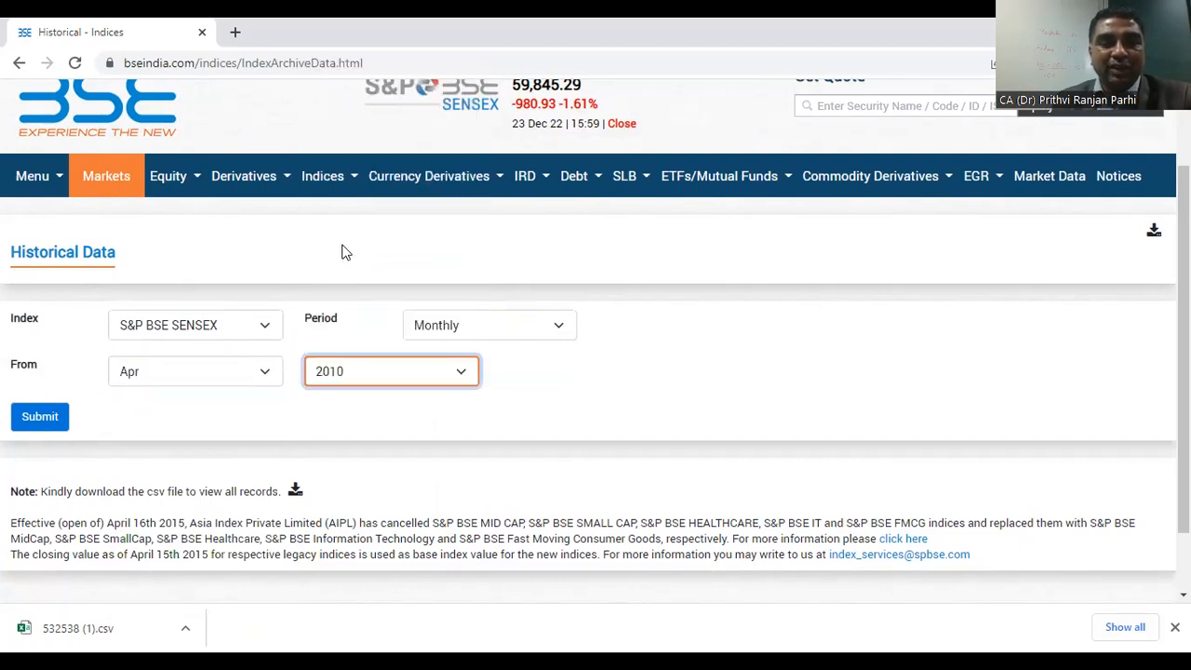
left_click(50, 418)
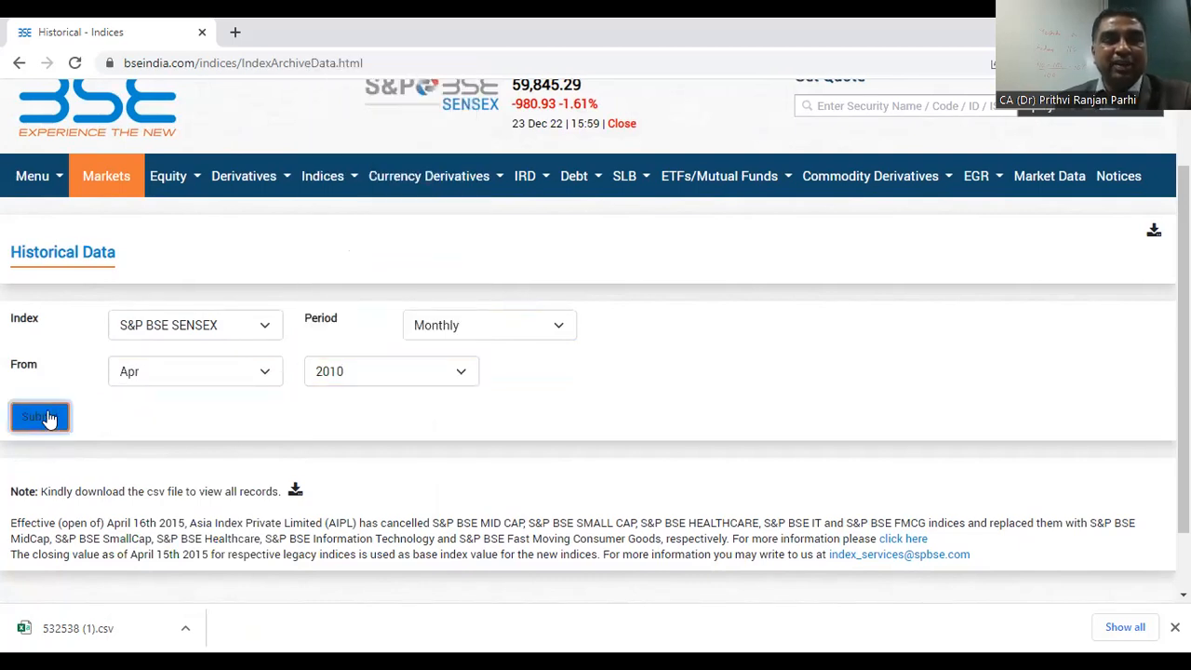
Step: Download the full set of monthly SENSEX records as a CSV file
scroll(862, 424, "down", 2)
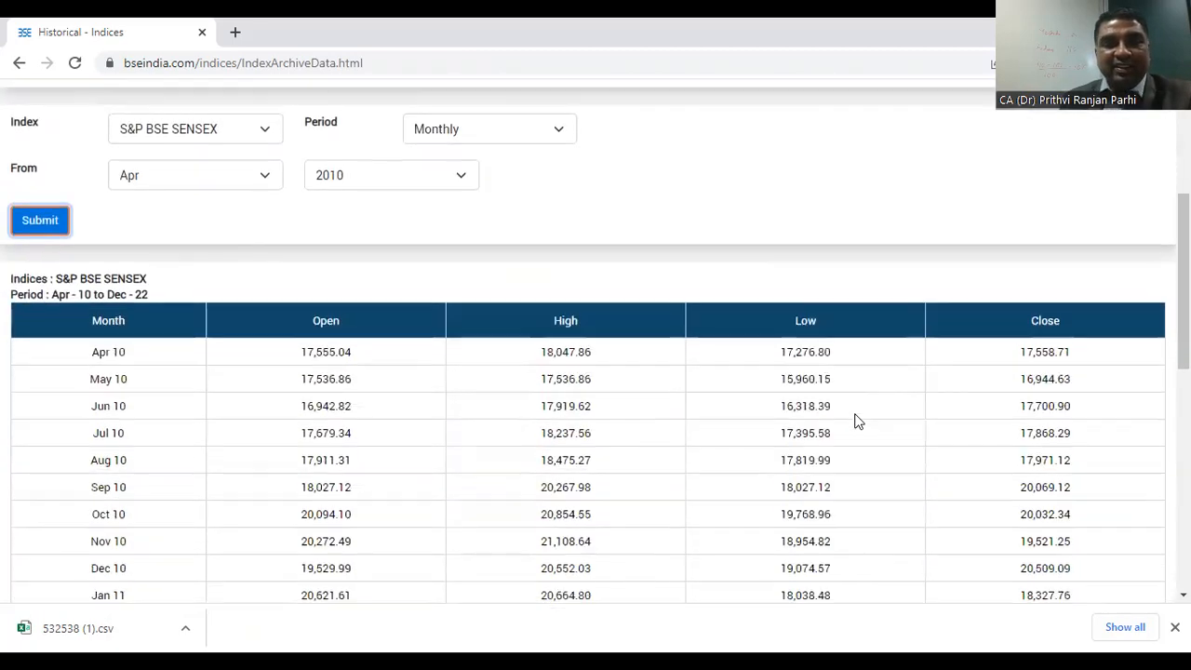
scroll(858, 421, "down", 5)
scroll(854, 417, "down", 2)
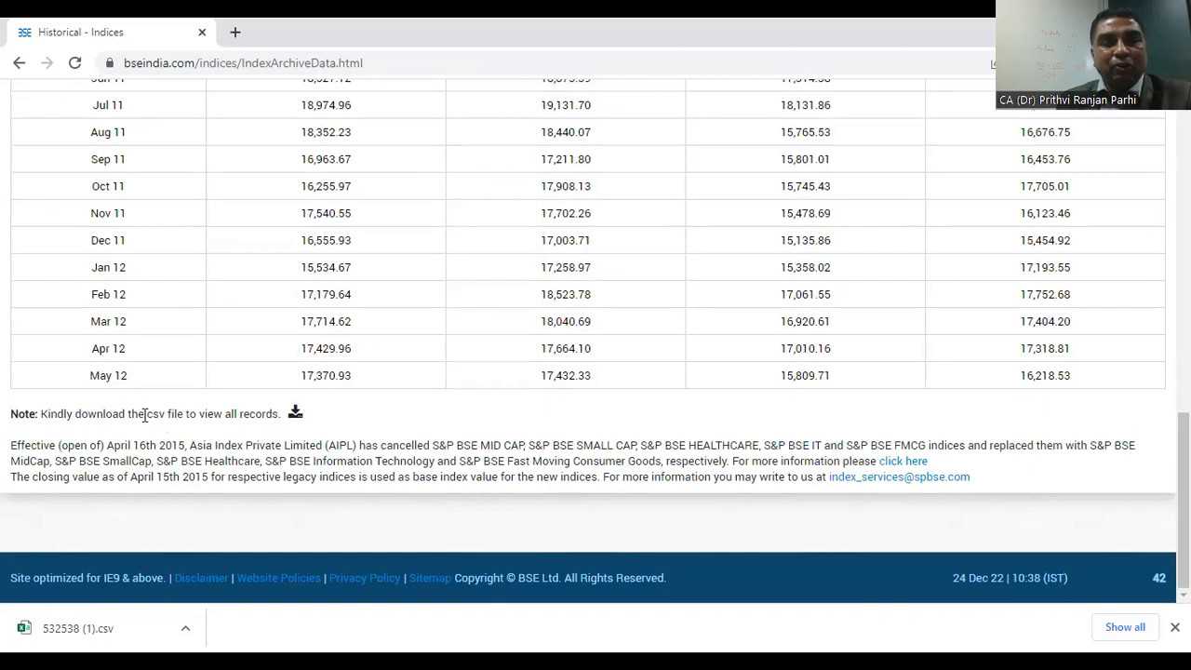
left_click(296, 415)
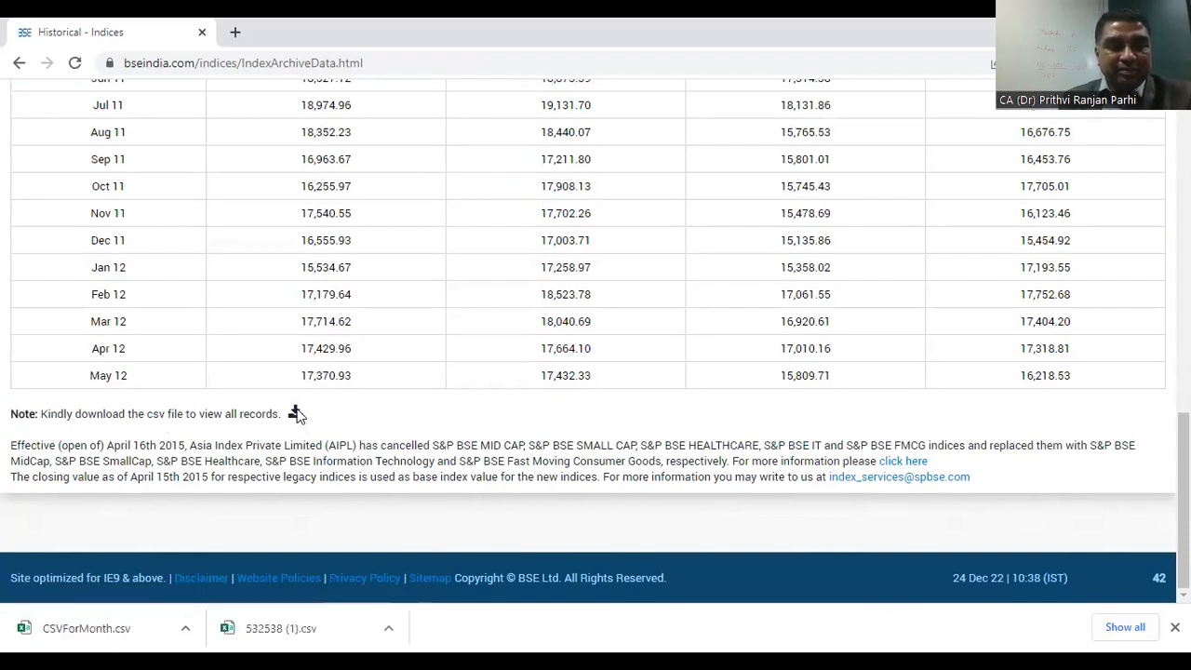
Step: Open the downloaded CSVForMonth.csv, copy its index data and switch to the Beta Computation workbook in Excel
left_click(186, 632)
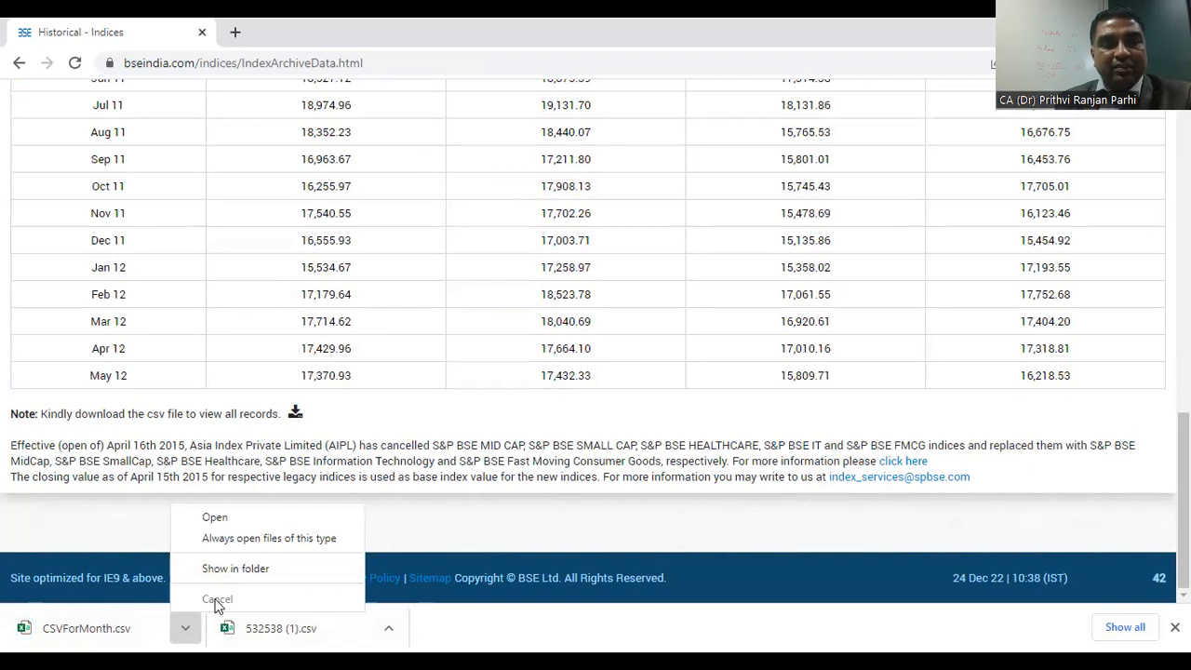
left_click(221, 517)
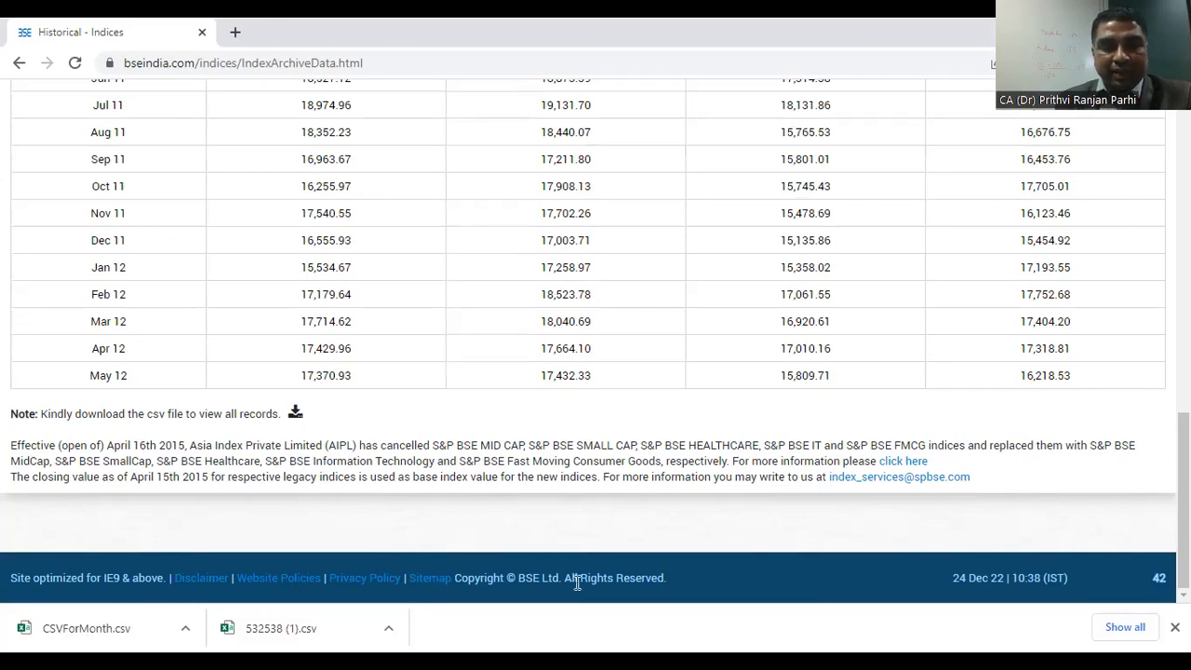
left_click(185, 629)
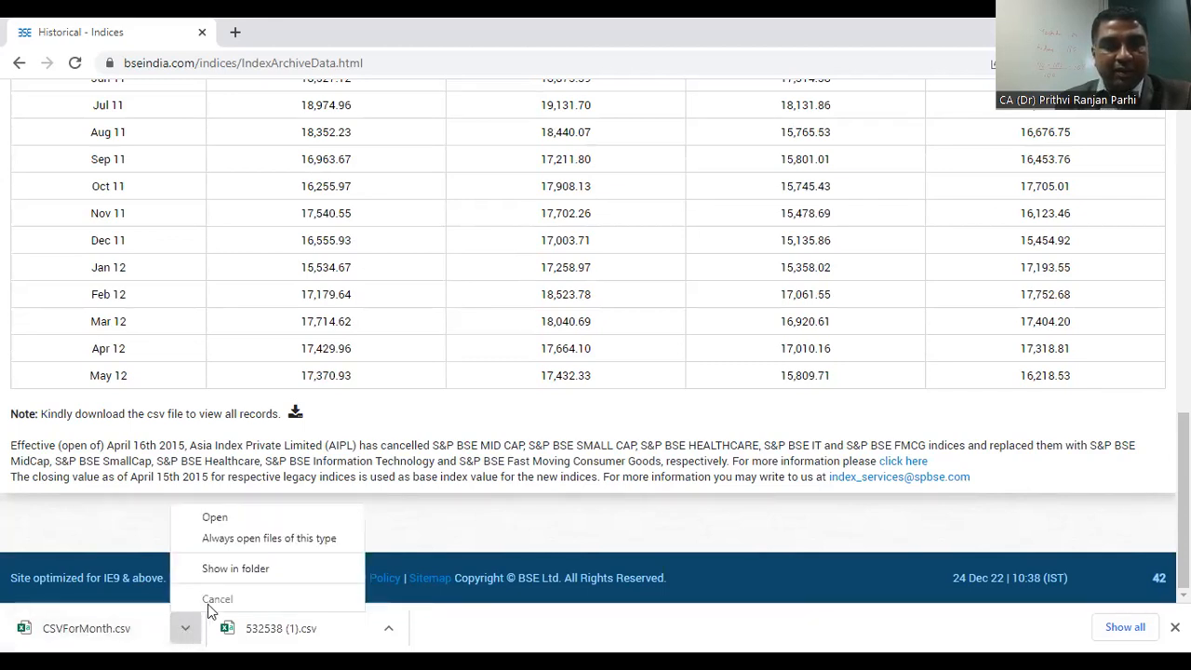
left_click(232, 570)
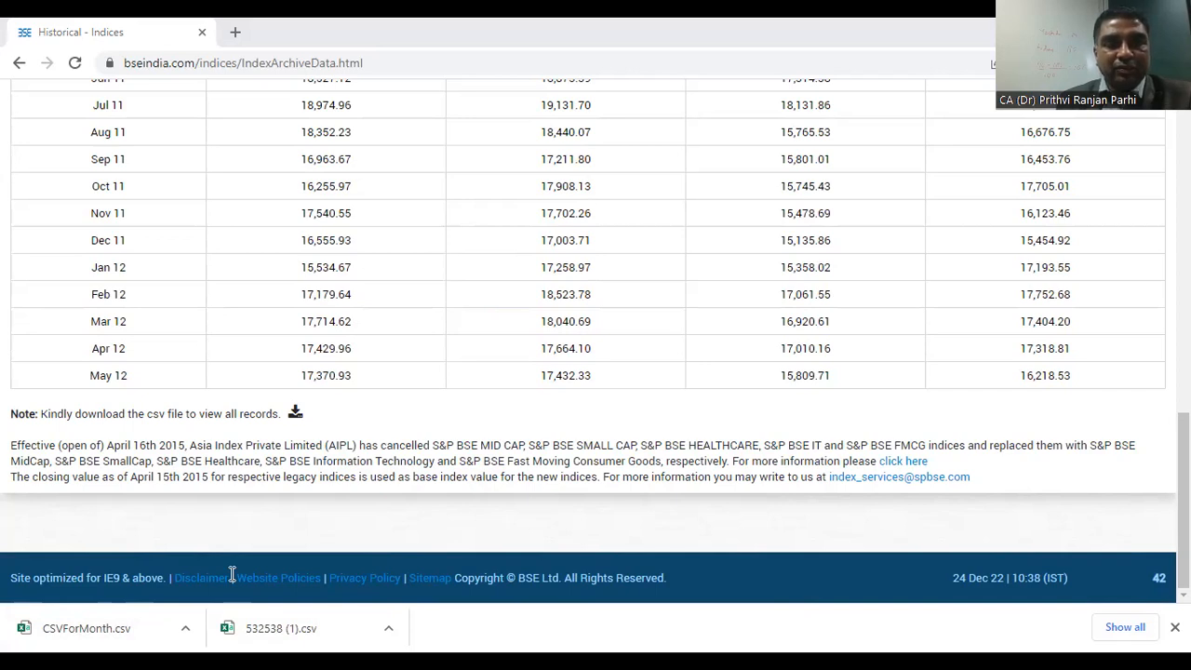
right_click(289, 250)
left_click(328, 325)
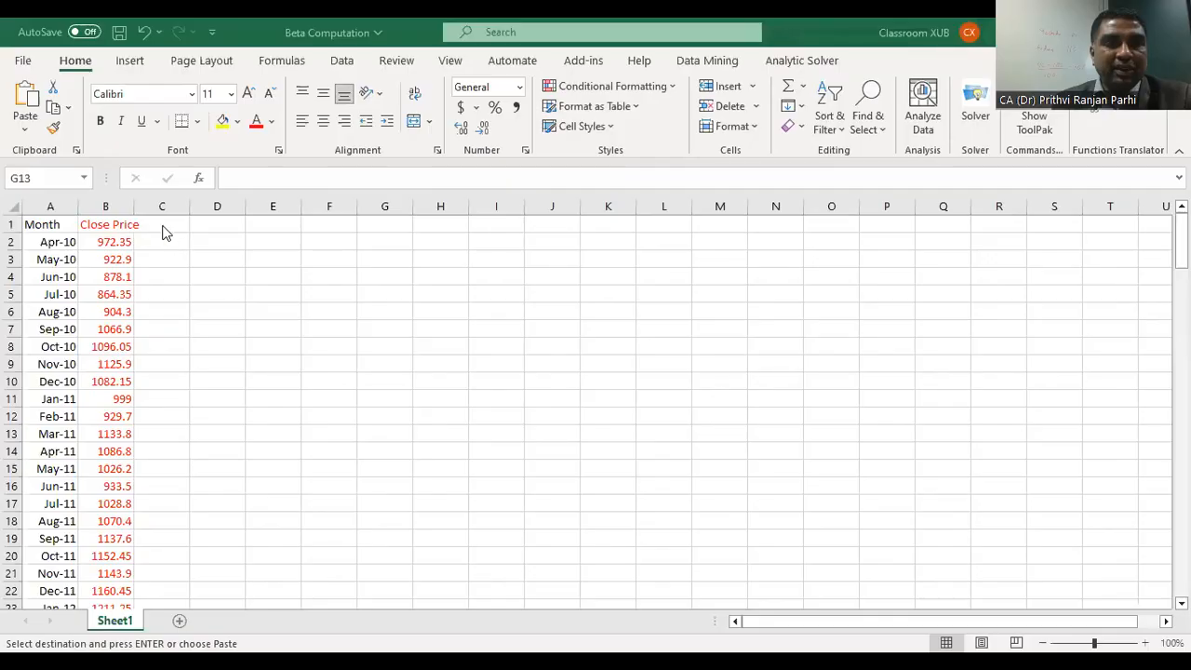
left_click(166, 224)
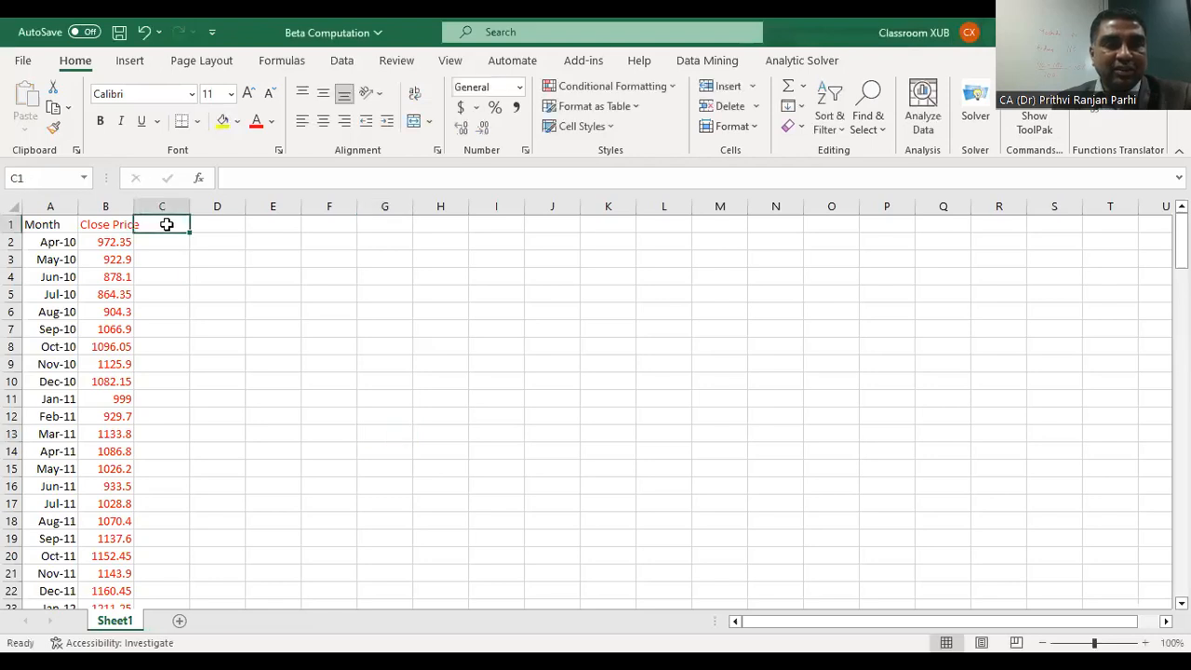
right_click(167, 224)
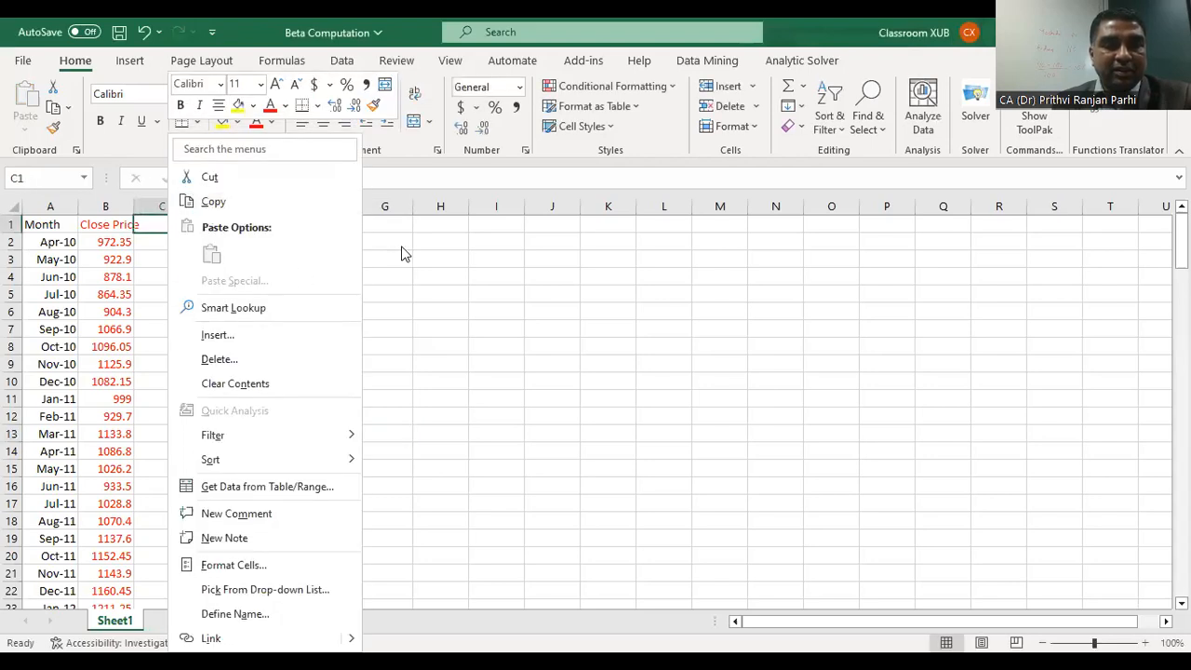
left_click(164, 242)
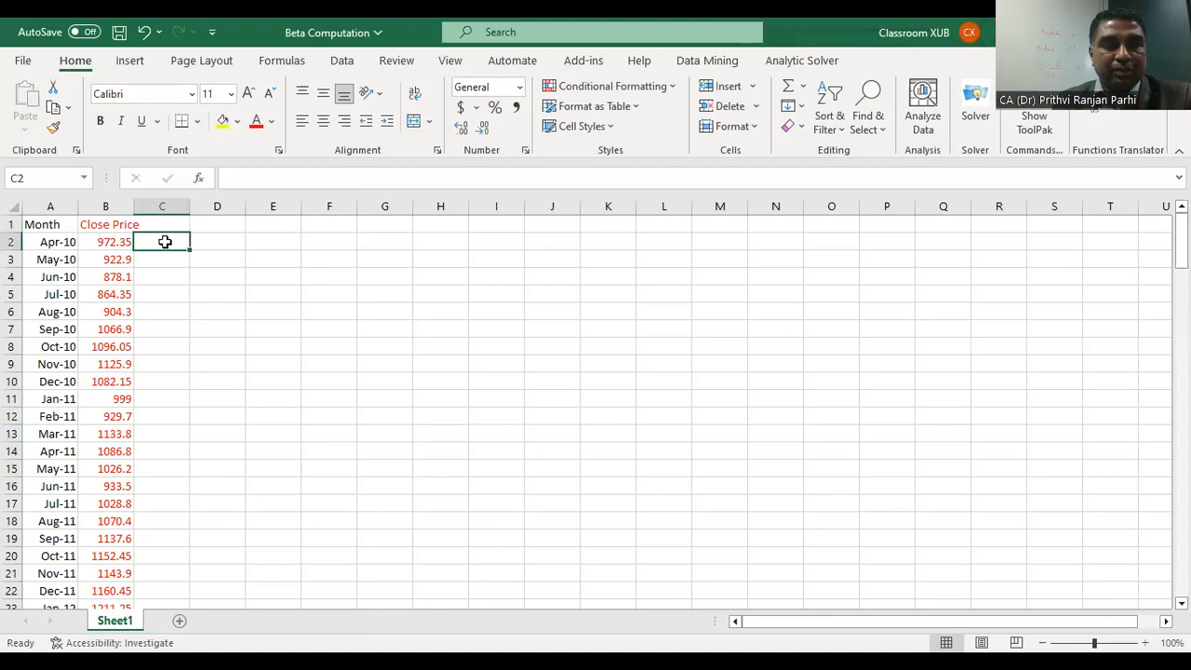
right_click(165, 242)
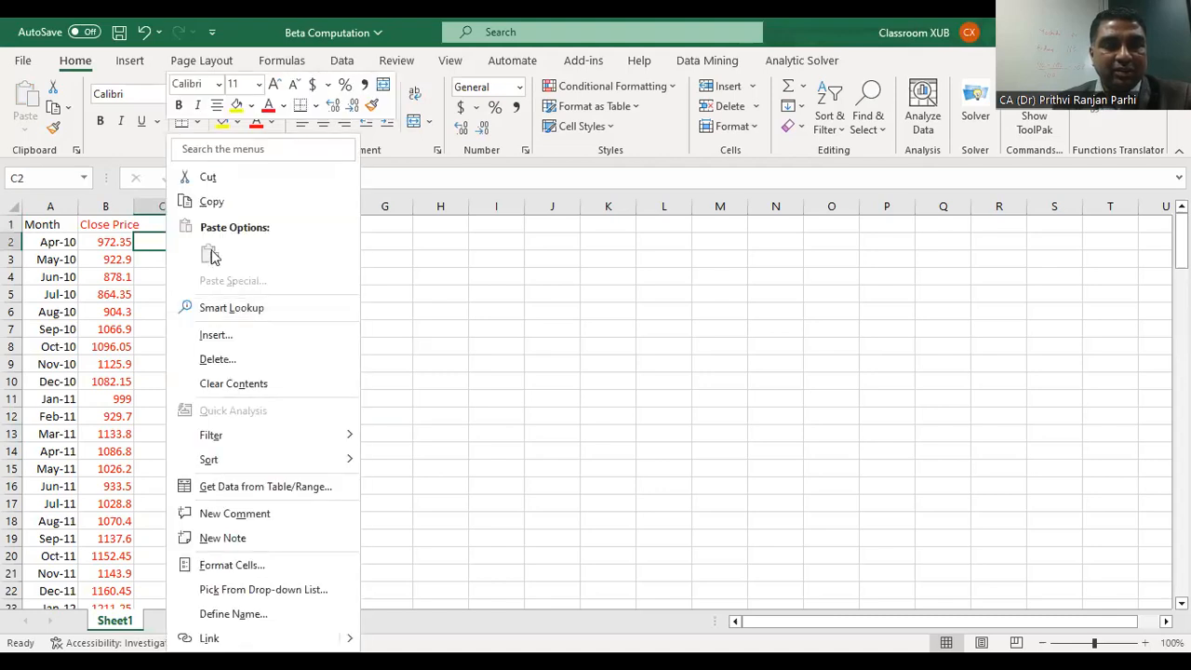
key("Escape")
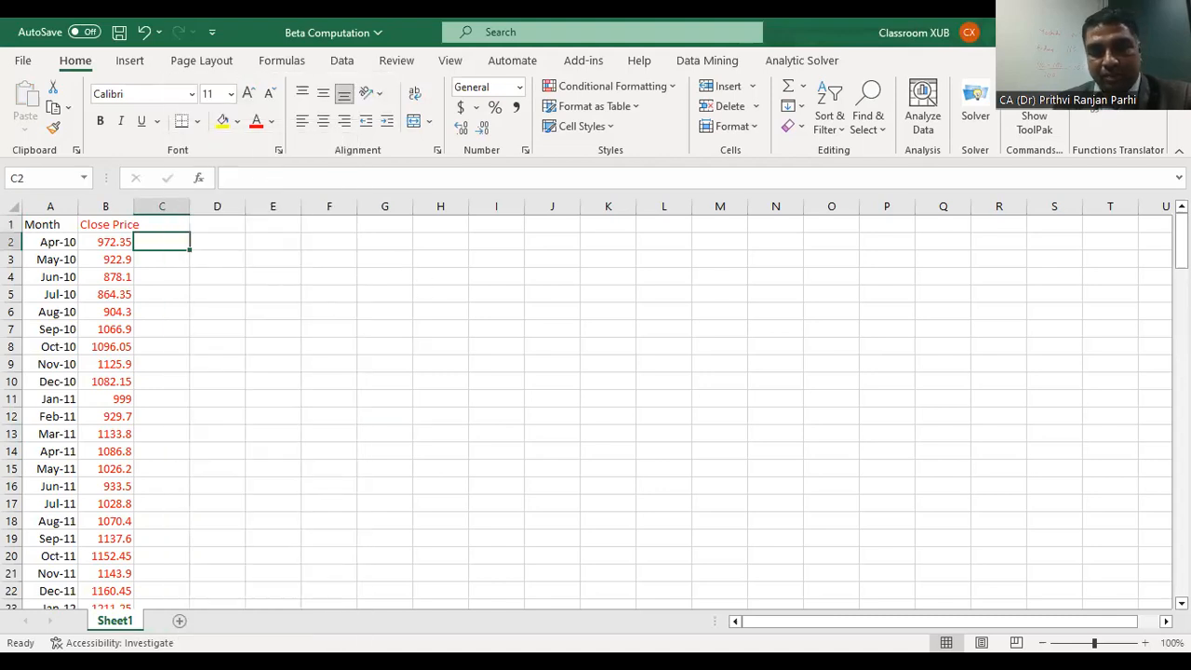
Step: Copy the SENSEX Close column from the downloaded CSV again and paste it into the Beta Computation sheet starting at C1
left_click(501, 637)
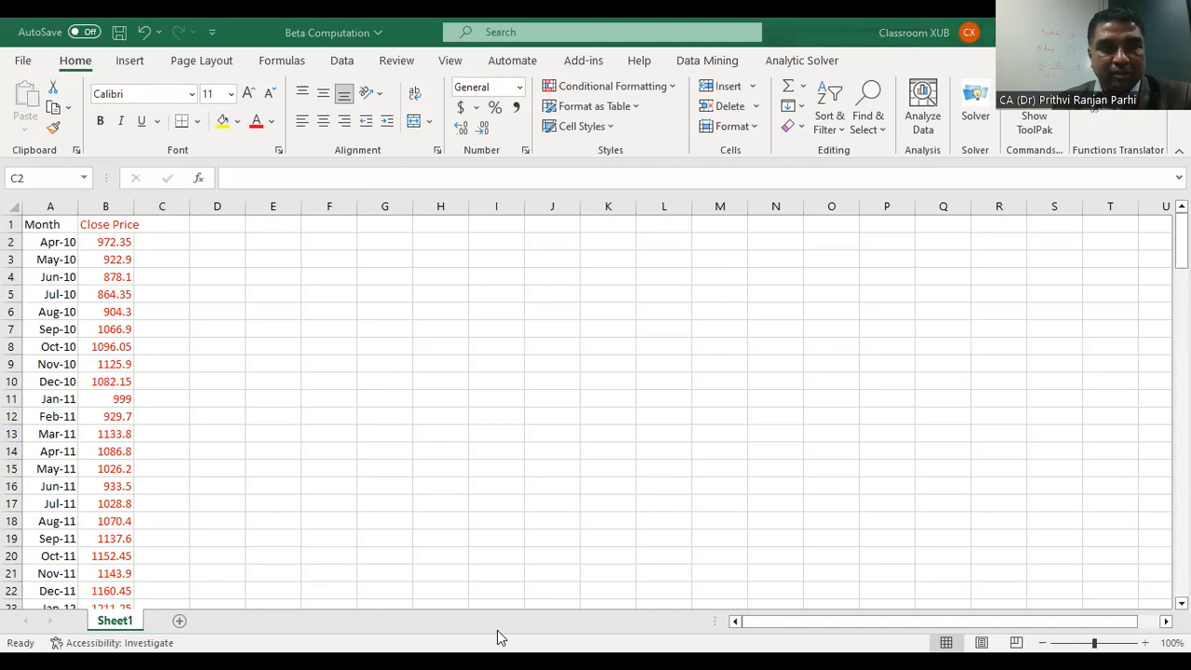
key("ctrl+c")
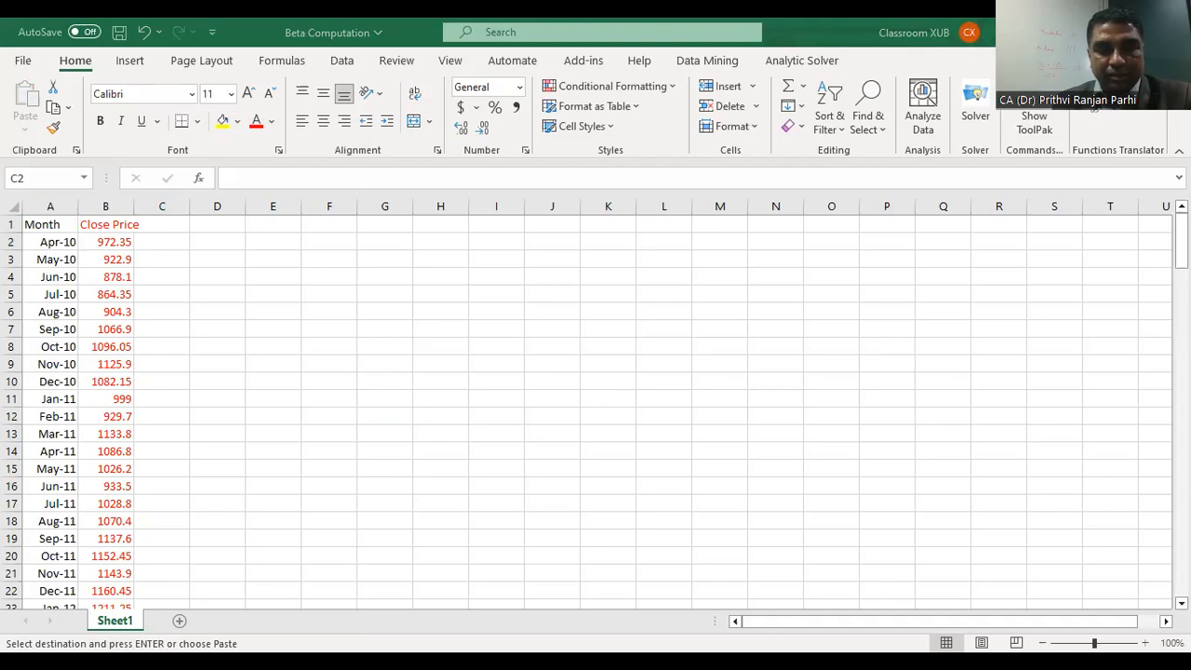
left_click(158, 224)
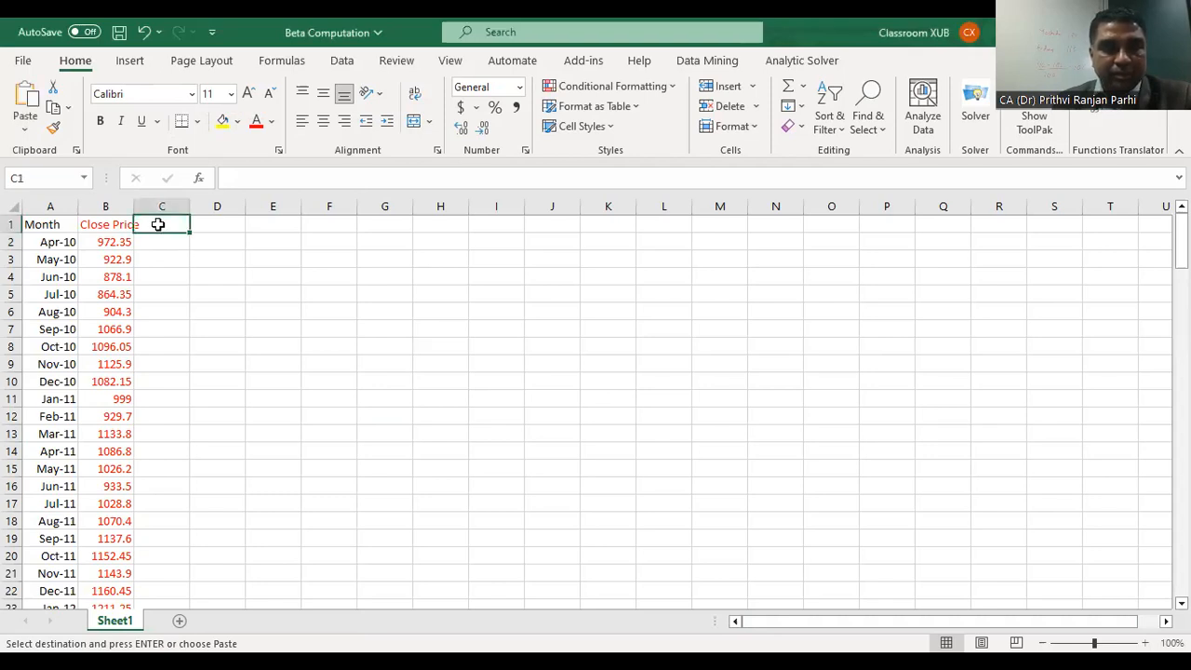
right_click(159, 224)
left_click(204, 261)
left_click(348, 359)
left_click(488, 297)
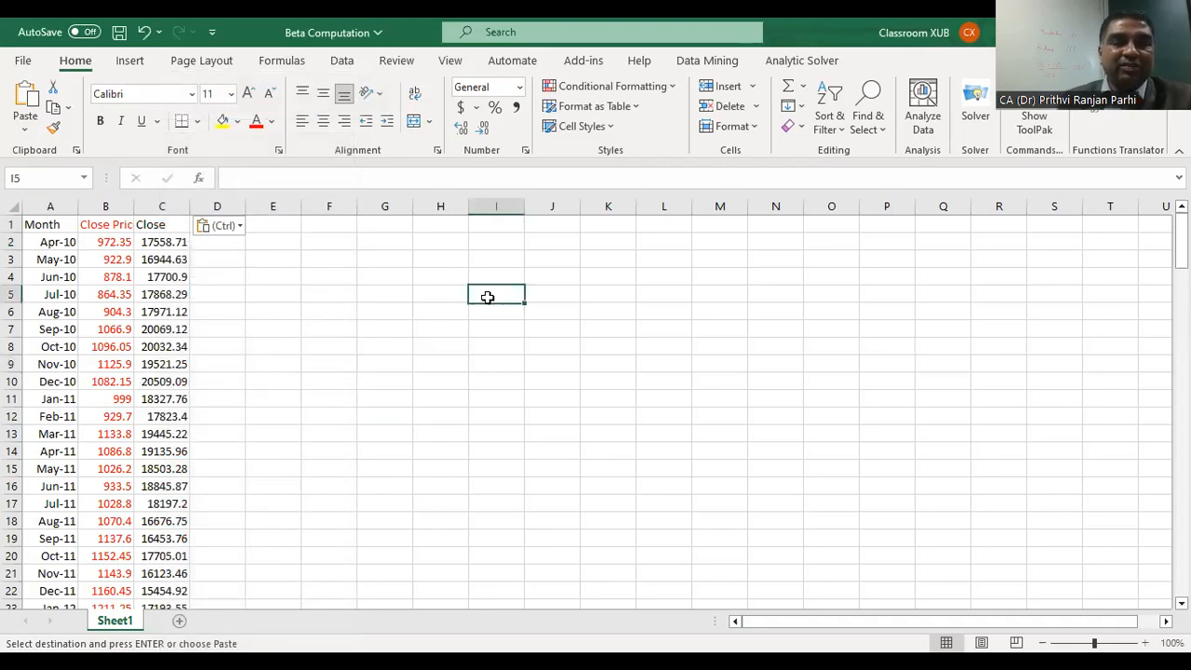
Step: Rename the column header in C1 to Index
left_click(172, 224)
key("Escape")
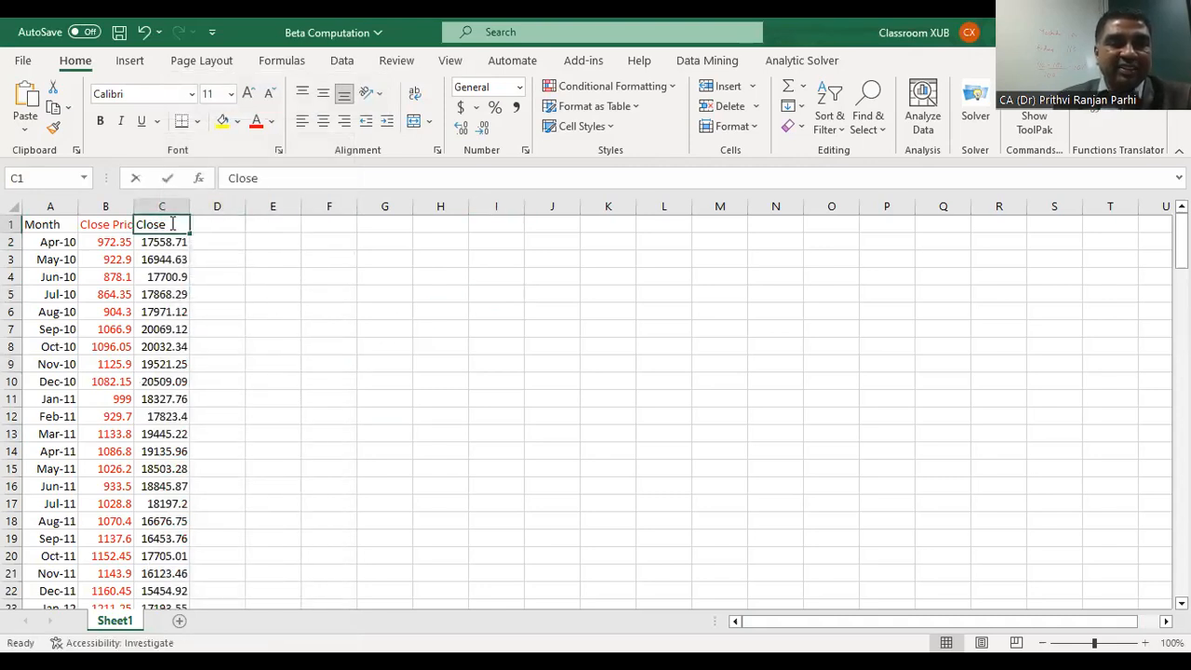
double_click(172, 224)
key("BackSpace")
key("BackSpace")
key("BackSpace")
type("Index")
left_click(519, 314)
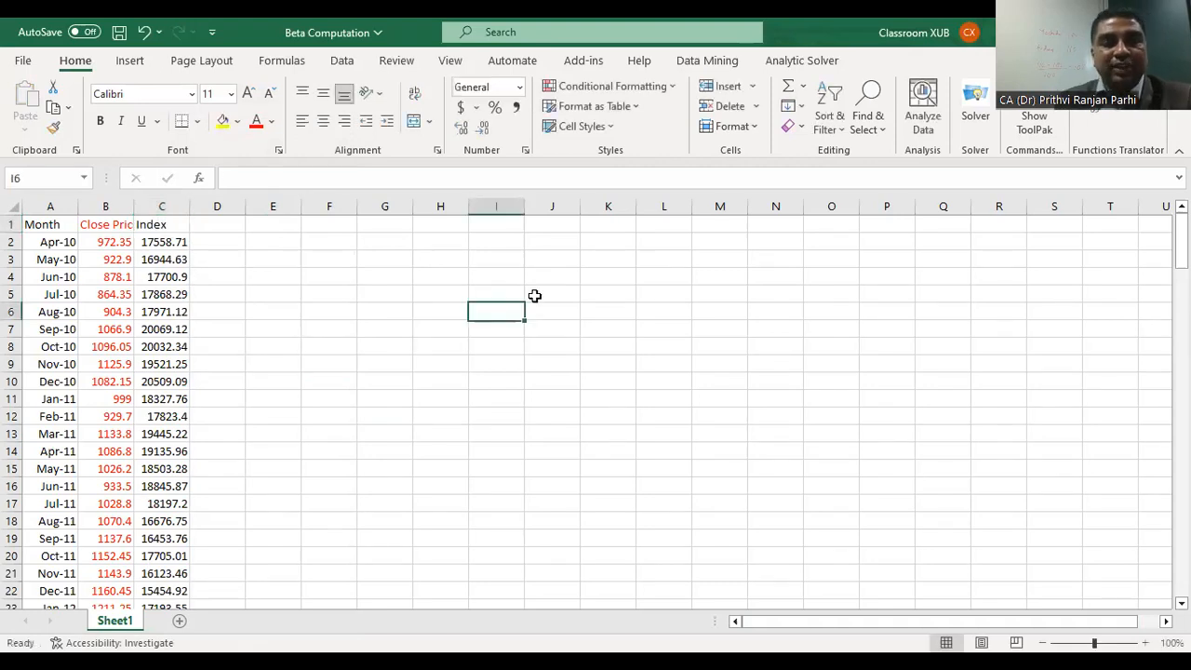
Step: Format the header row 1 as bold and italic
left_click(12, 224)
left_click(101, 121)
left_click(121, 121)
left_click(329, 329)
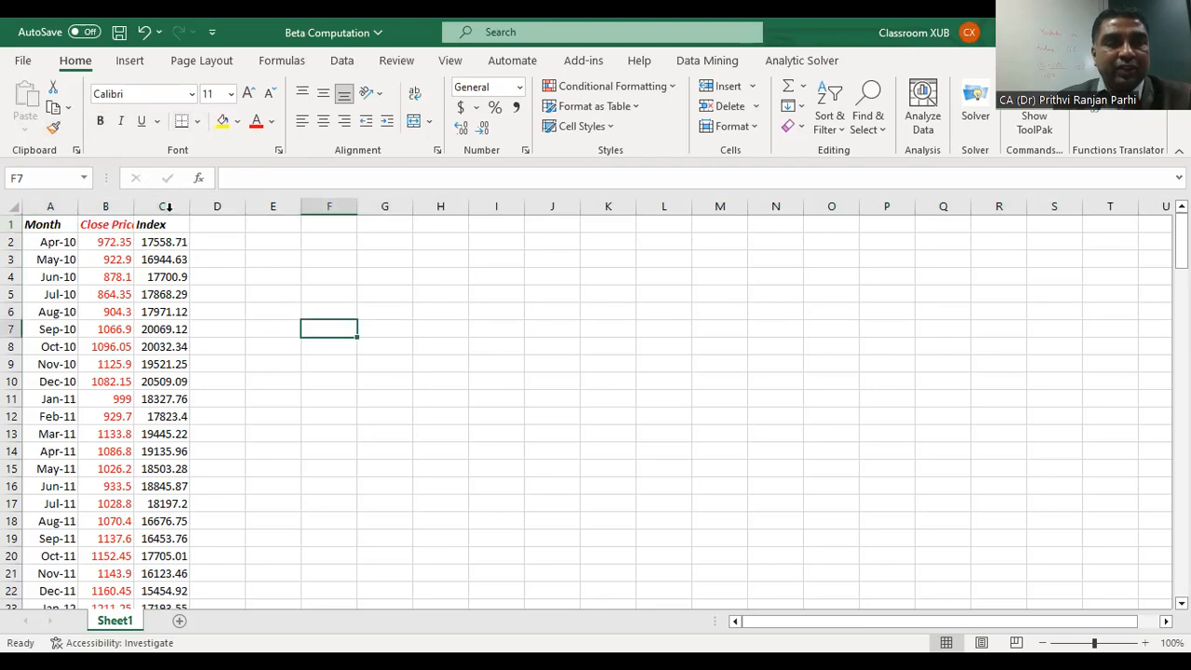
Step: Set the font colour of the whole Index column C to the standard purple
left_click(162, 206)
left_click(271, 122)
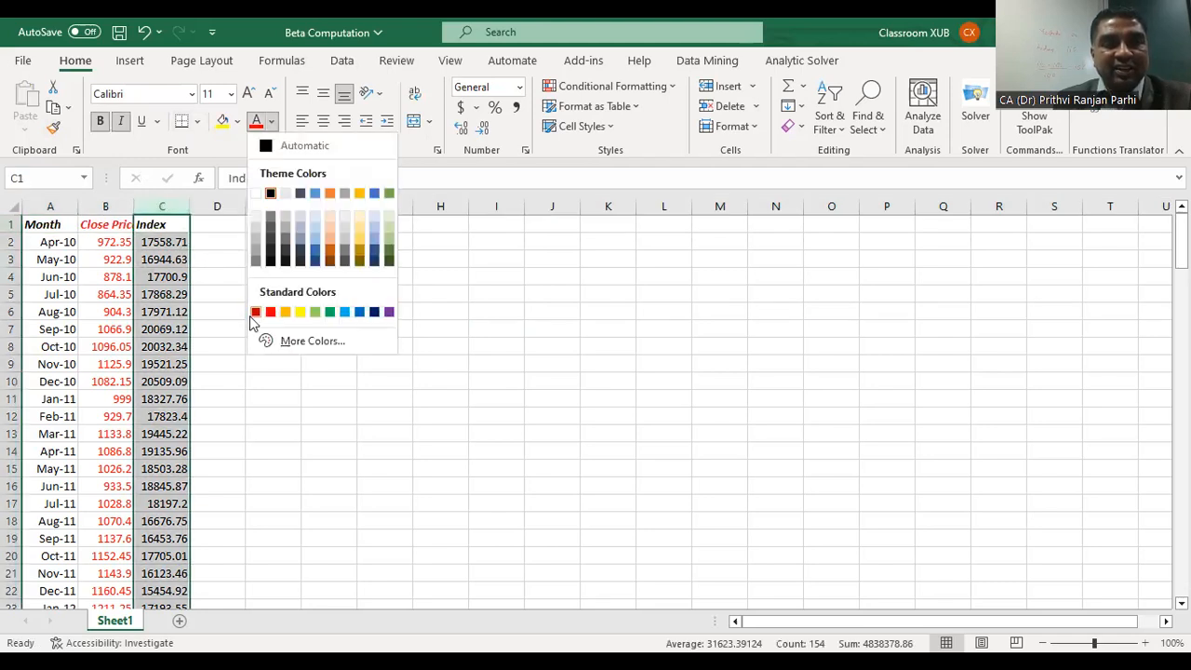
left_click(391, 313)
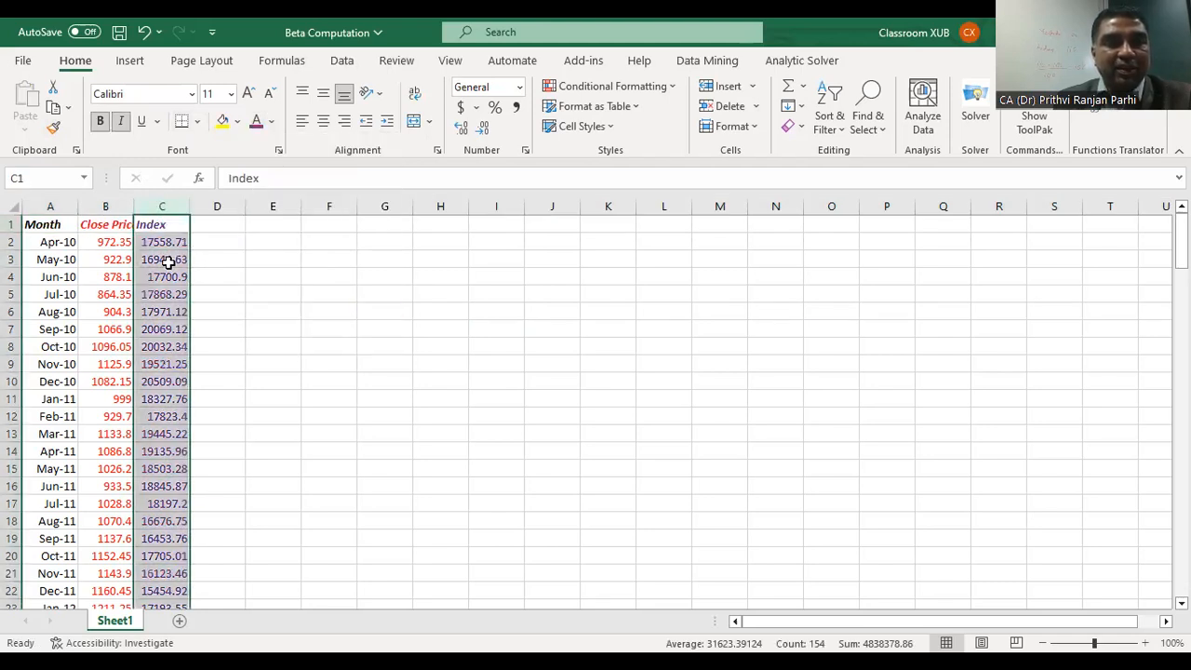
Step: Make all of the Close Price and Index columns bold and widen columns B, C and D
left_click(108, 207)
left_click_drag(109, 207, 161, 205)
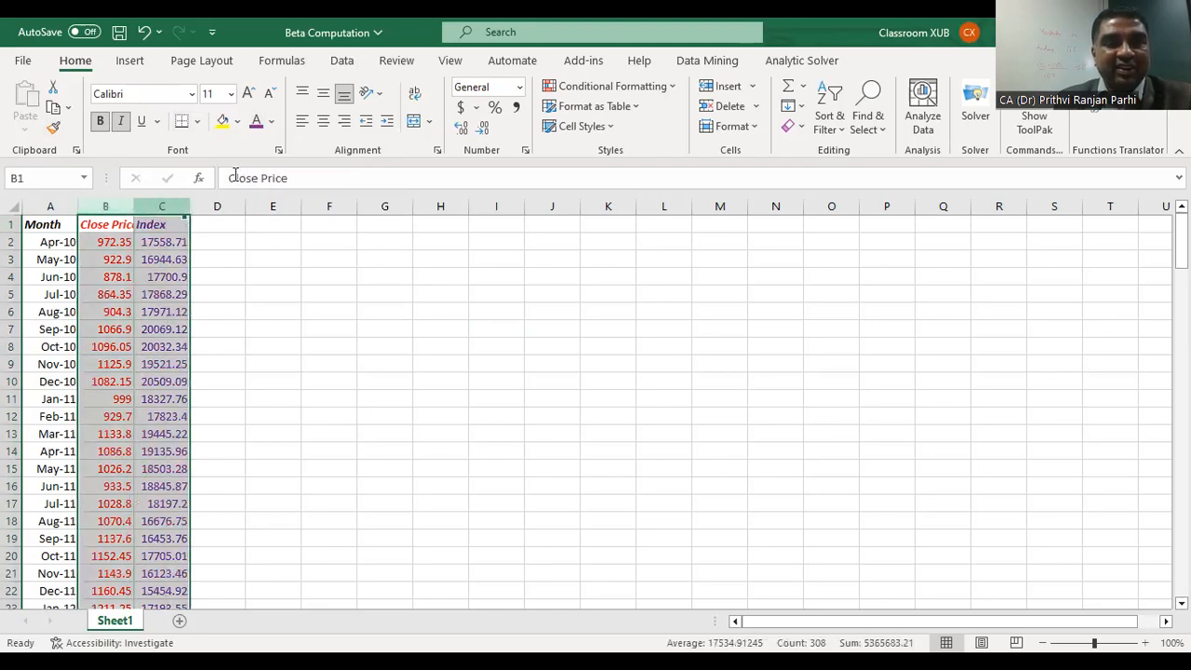
left_click(101, 123)
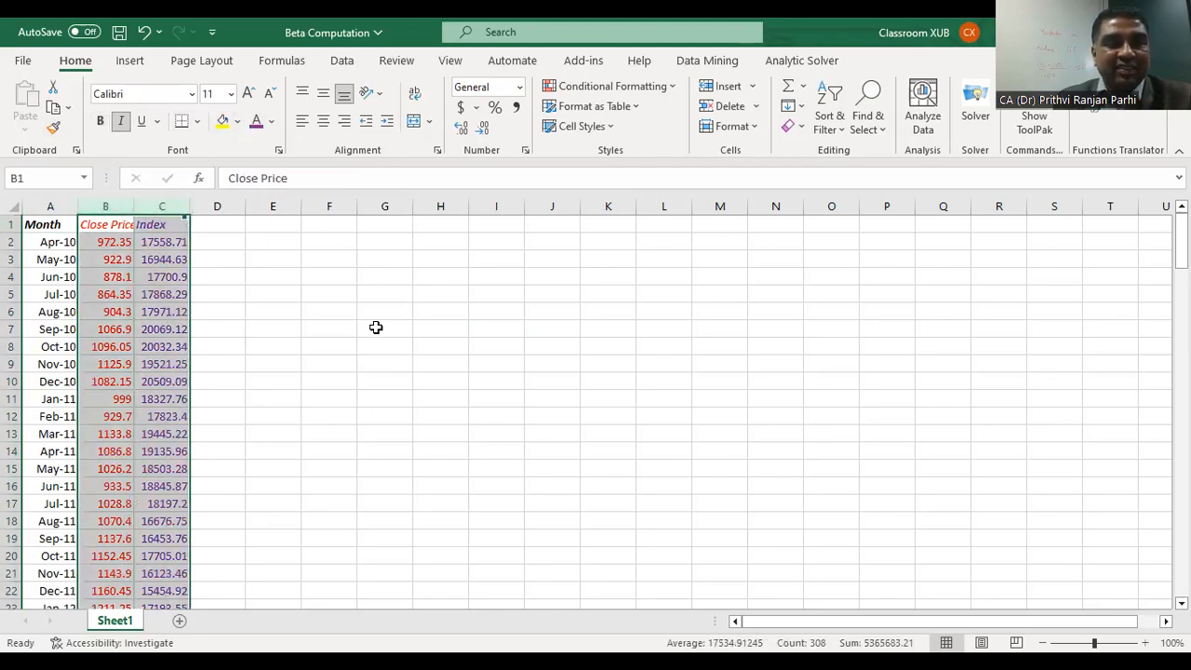
left_click(101, 123)
left_click(444, 448)
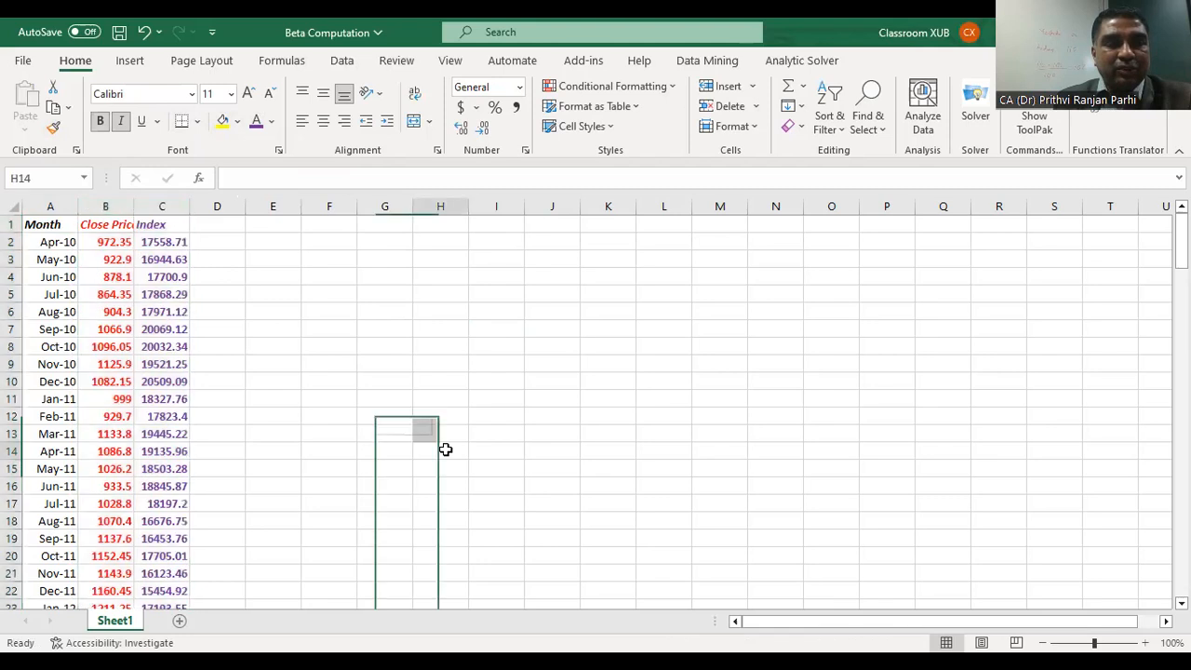
double_click(136, 206)
double_click(210, 207)
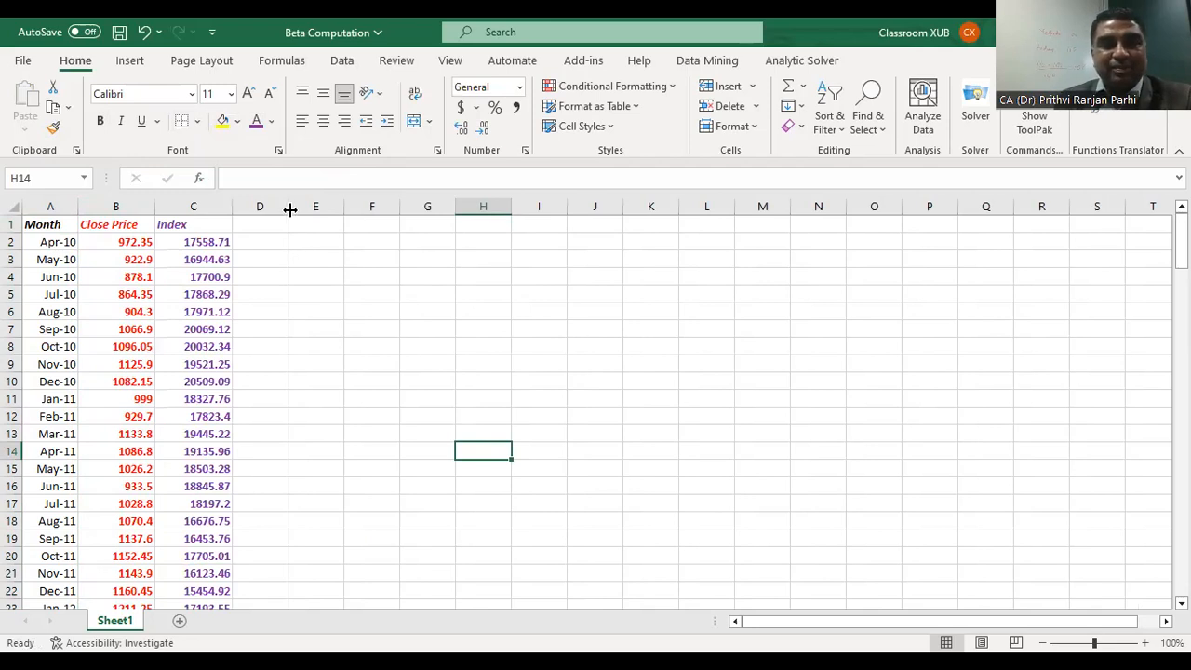
Step: Add the bold italic header Stock Return in D1
left_click(276, 258)
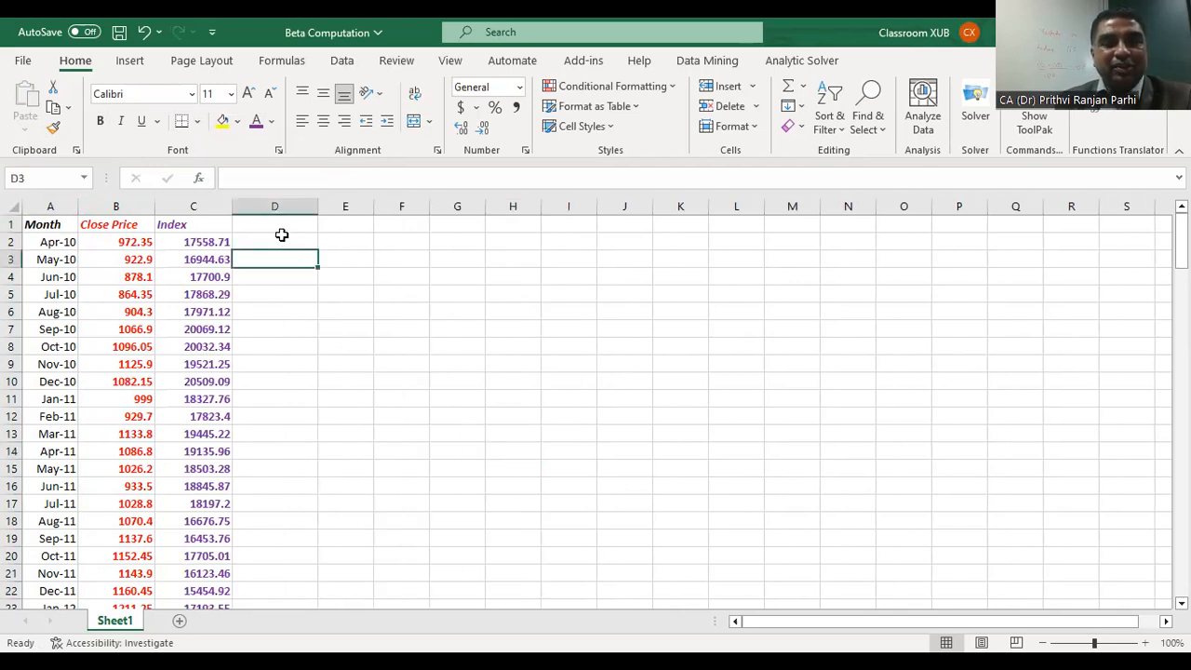
left_click(281, 227)
key("ctrl+b")
key("ctrl+i")
type("Stock Retu")
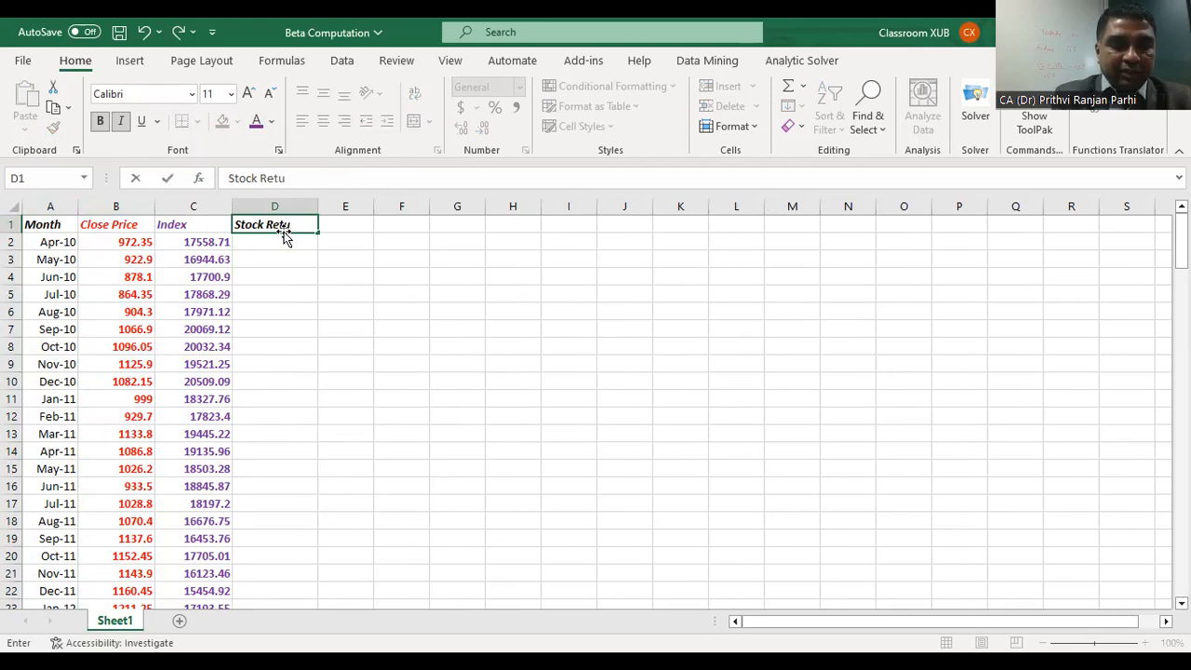
type("rn")
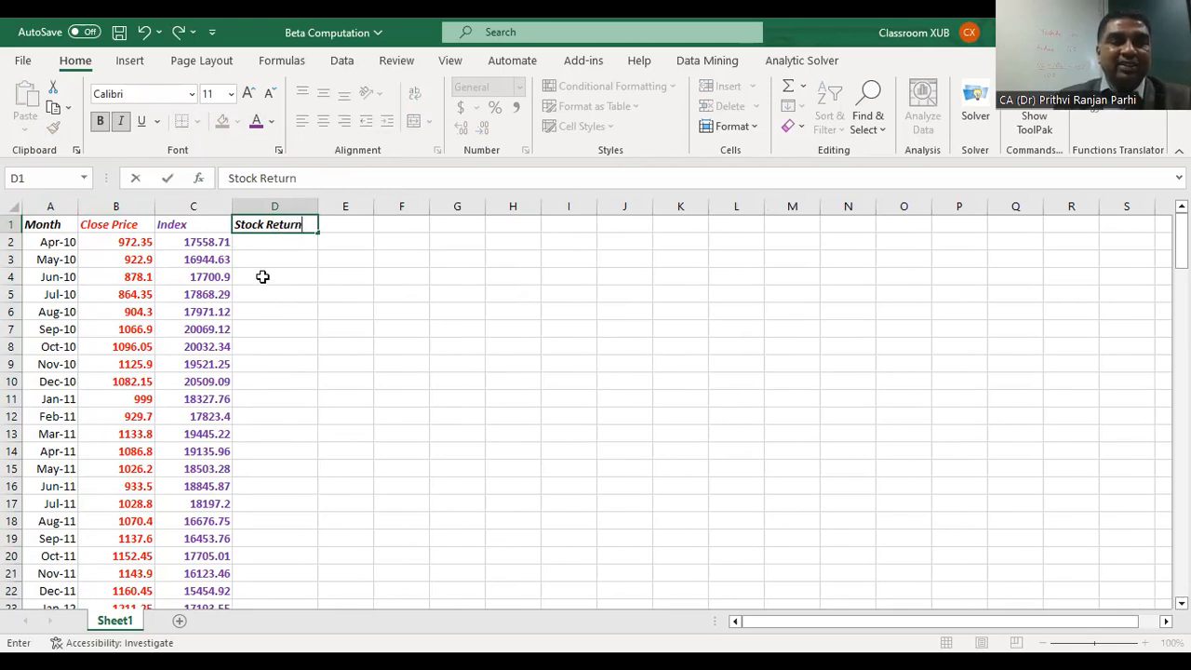
Step: Calculate the May-10 stock return in D3 with the formula =(B3-B2)/B2
left_click(291, 257)
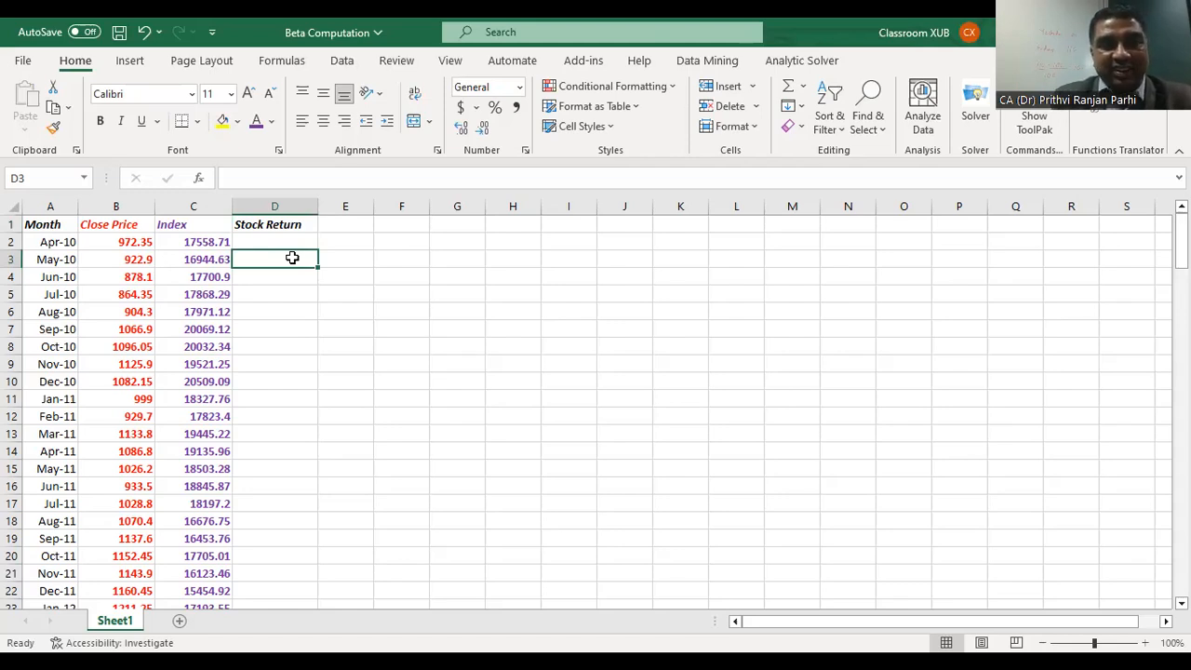
type("=")
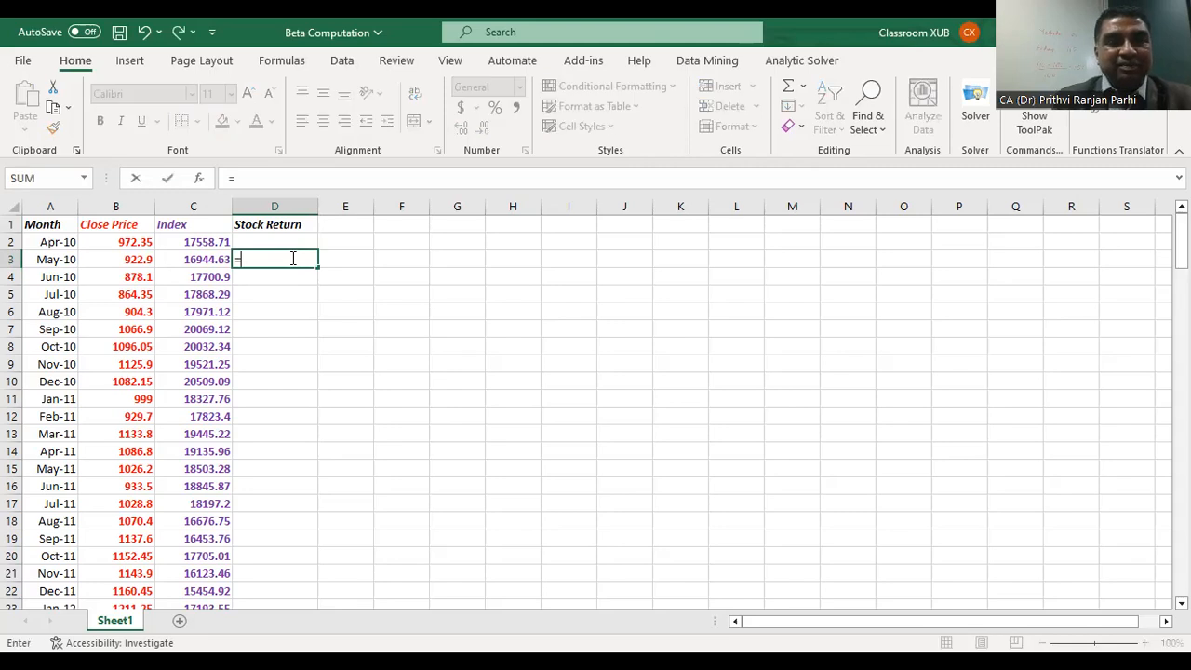
left_click(135, 260)
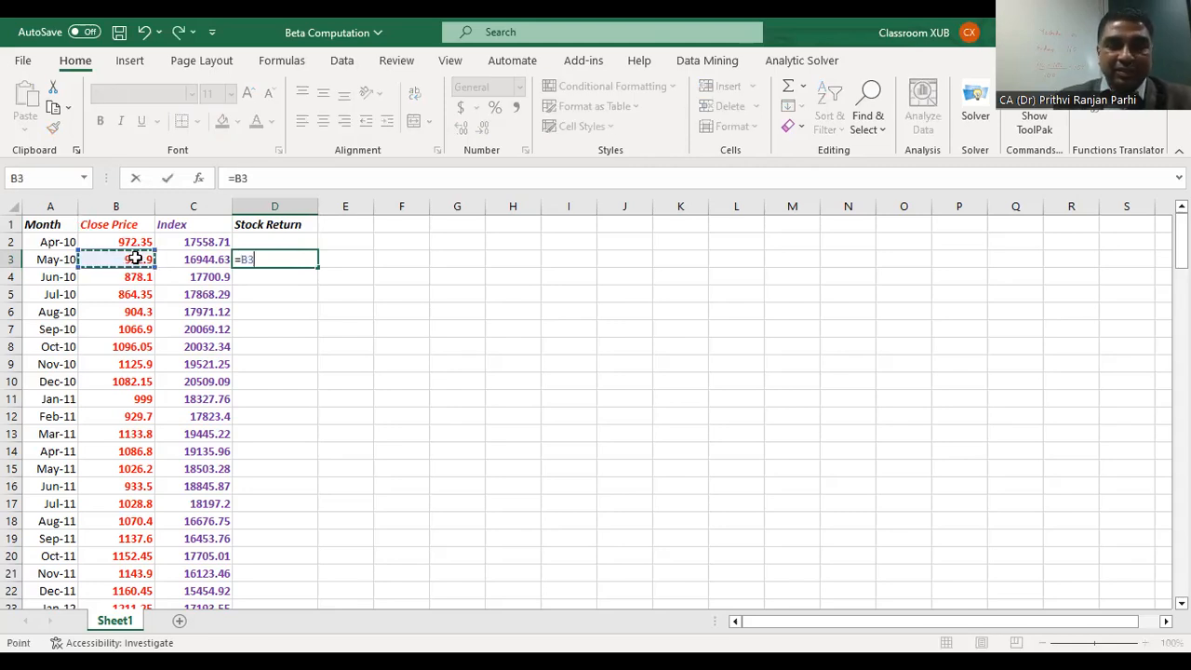
type("-")
left_click(127, 239)
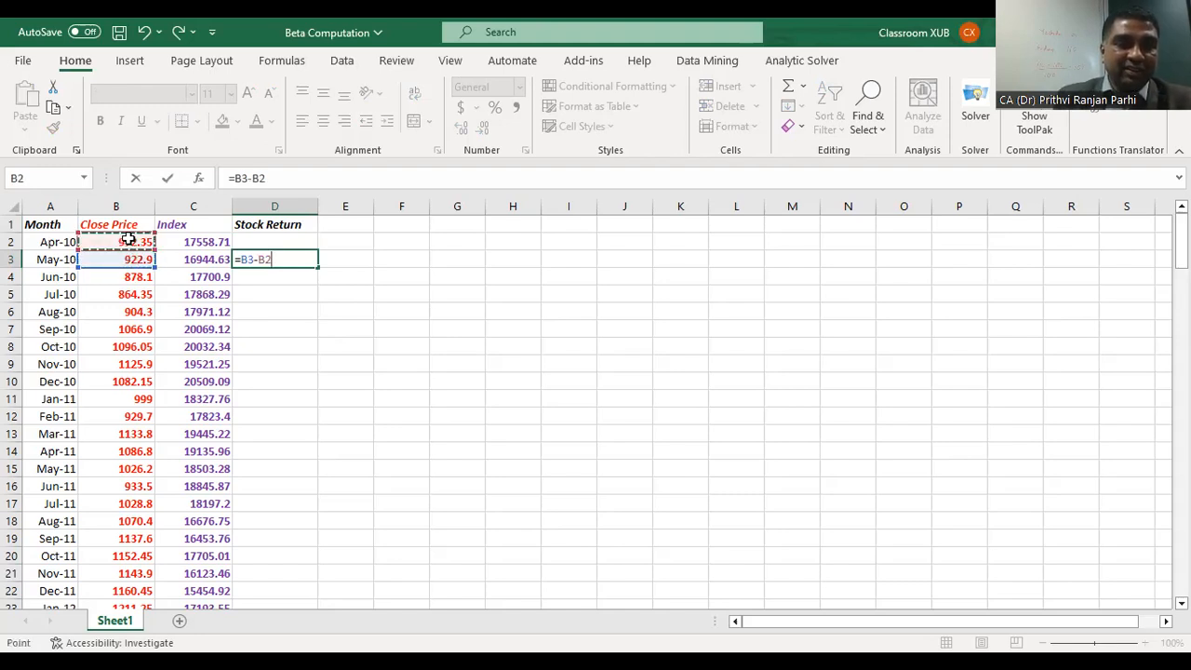
type(")")
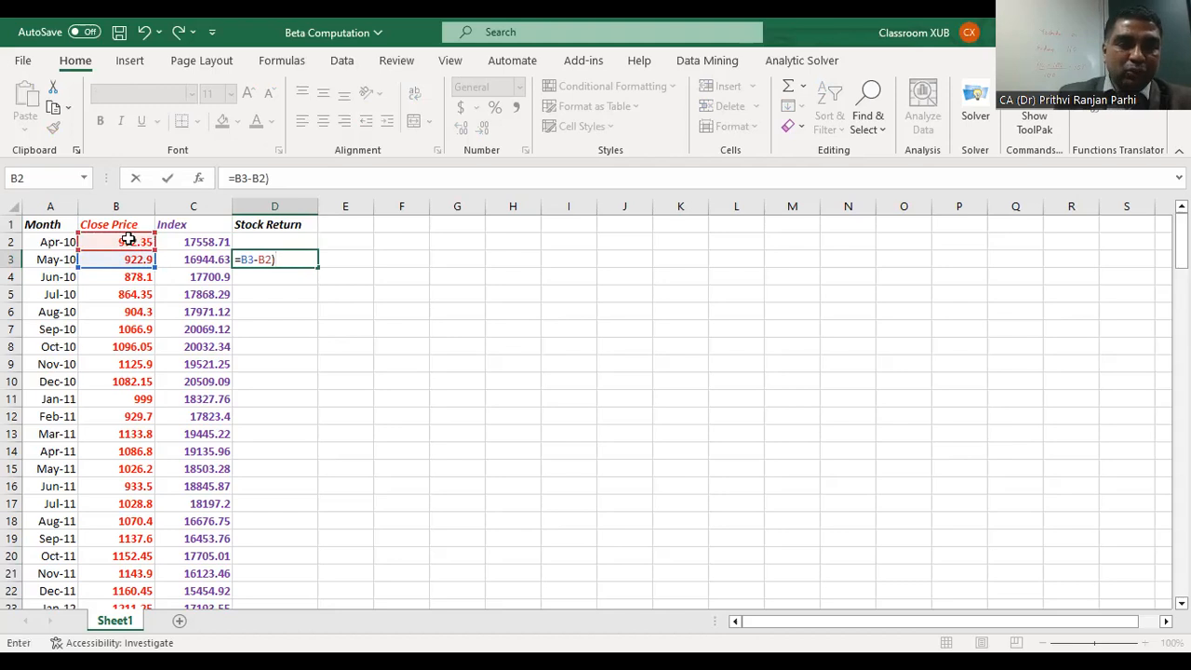
left_click(251, 259)
type("(")
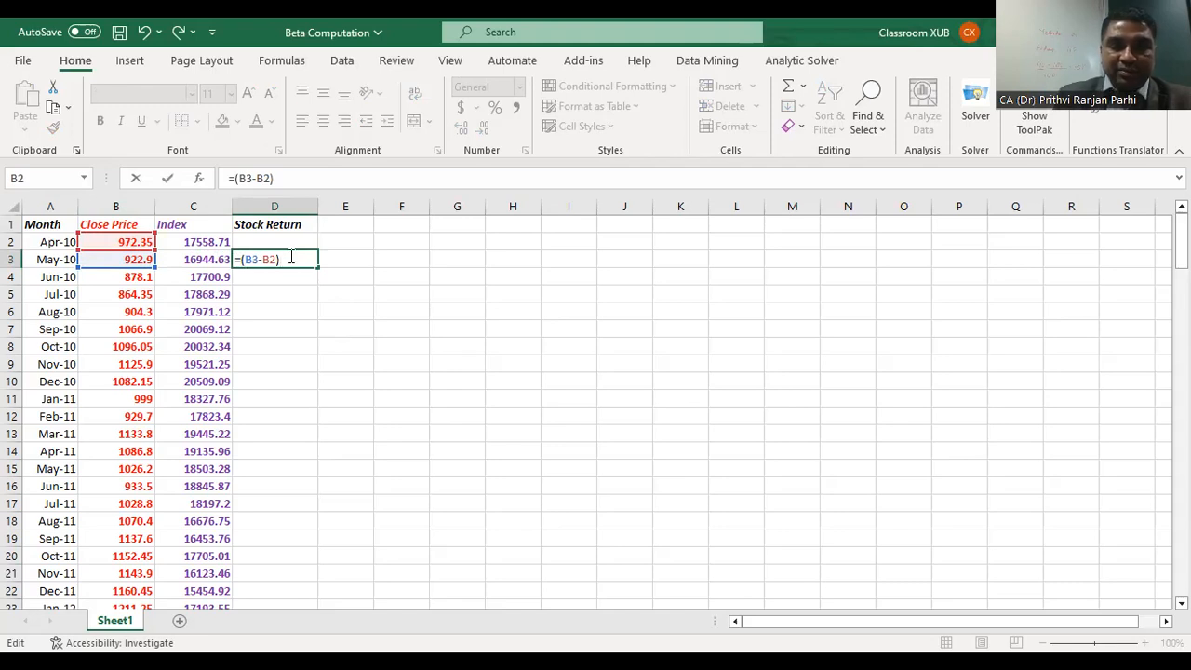
left_click(140, 242)
key("Return")
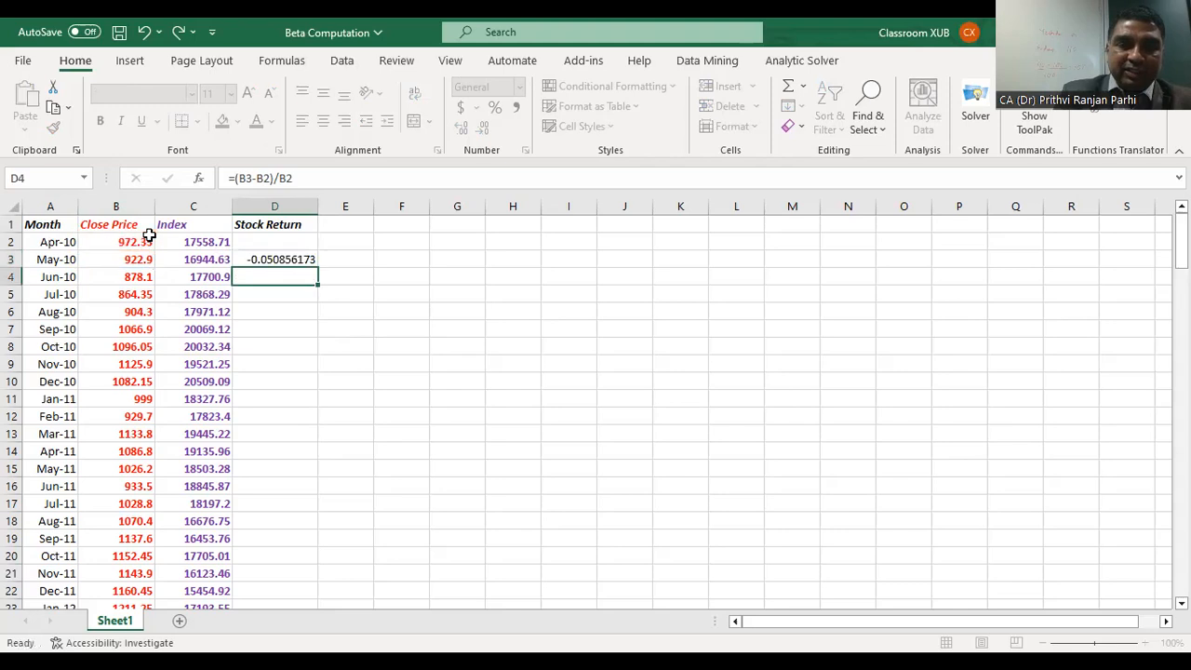
left_click(312, 259)
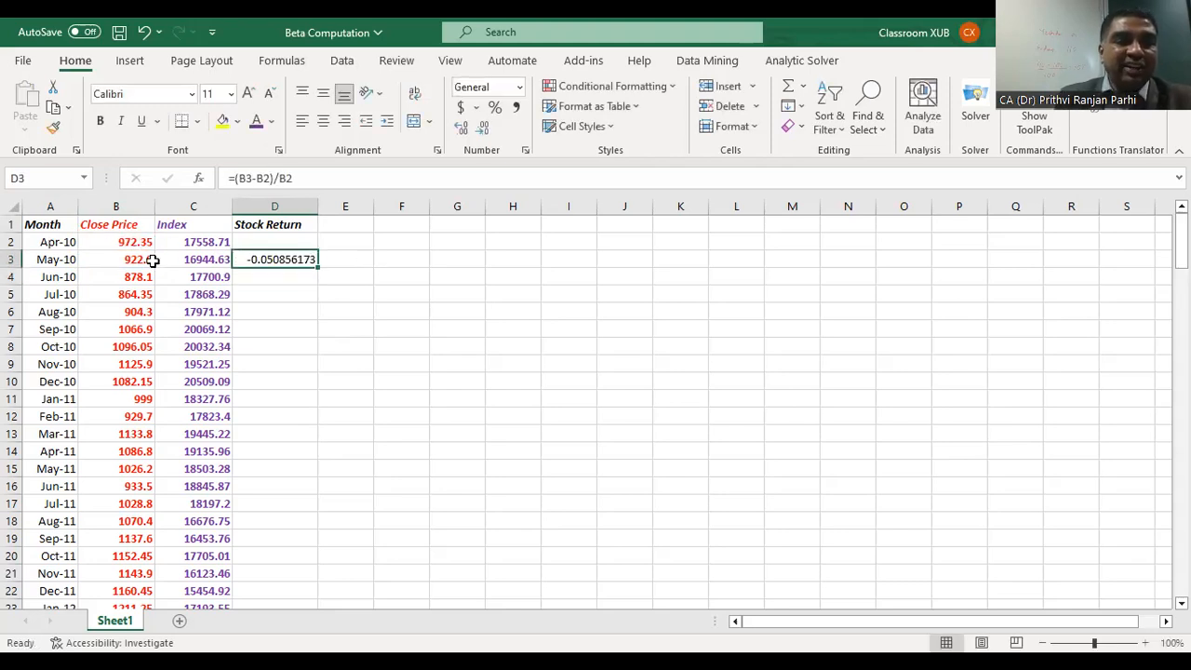
Step: Calculate the May-10 market return in E3 with the formula =(C3-C2)/C2
left_click(347, 260)
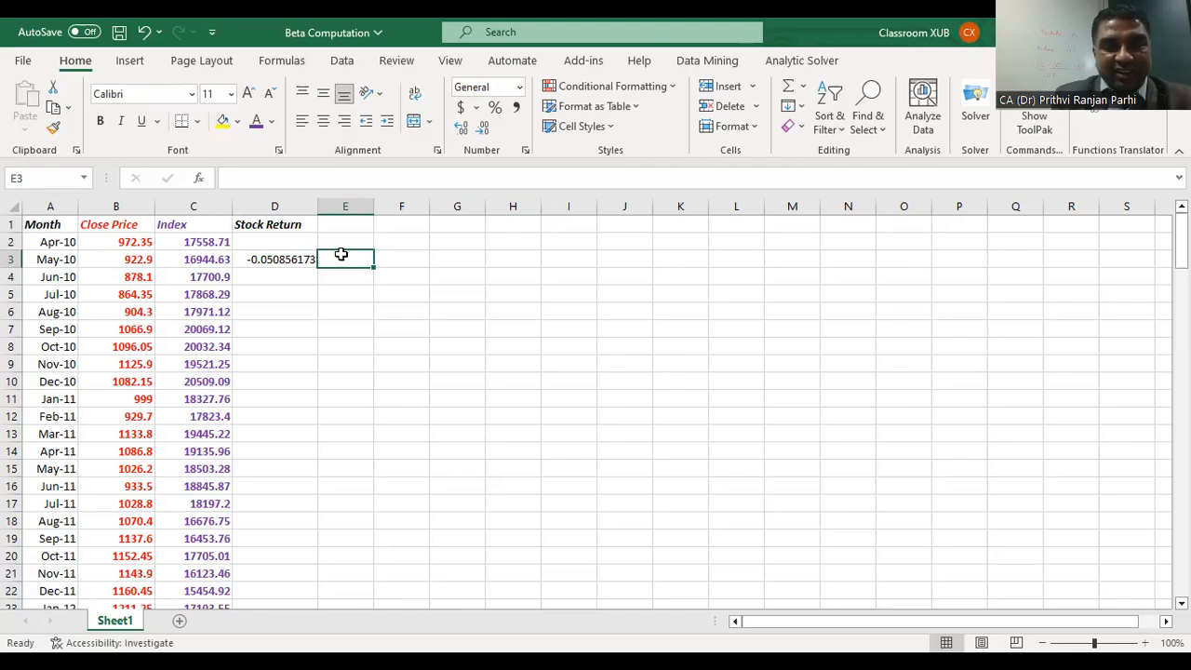
type("=")
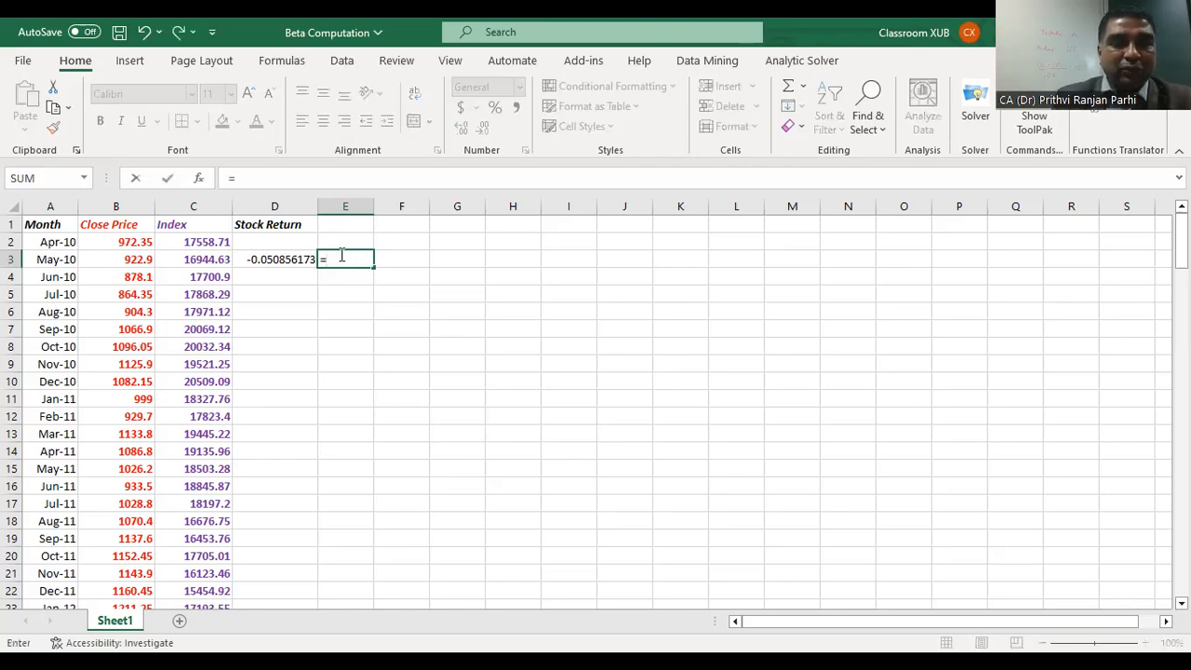
type("(")
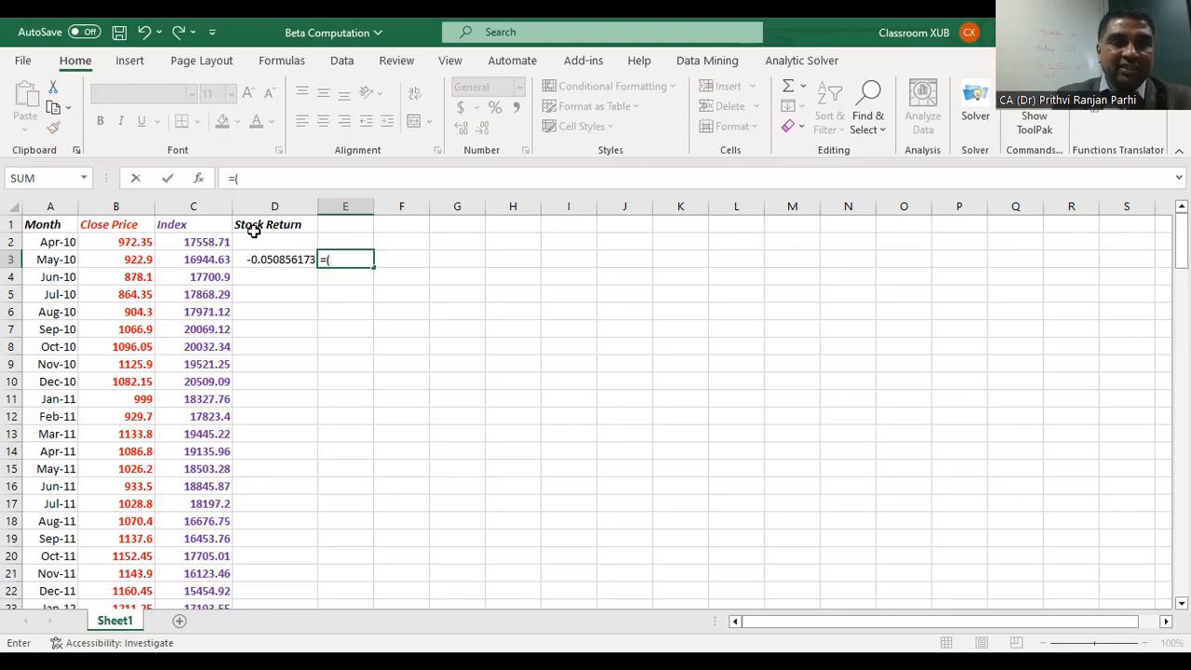
left_click(215, 260)
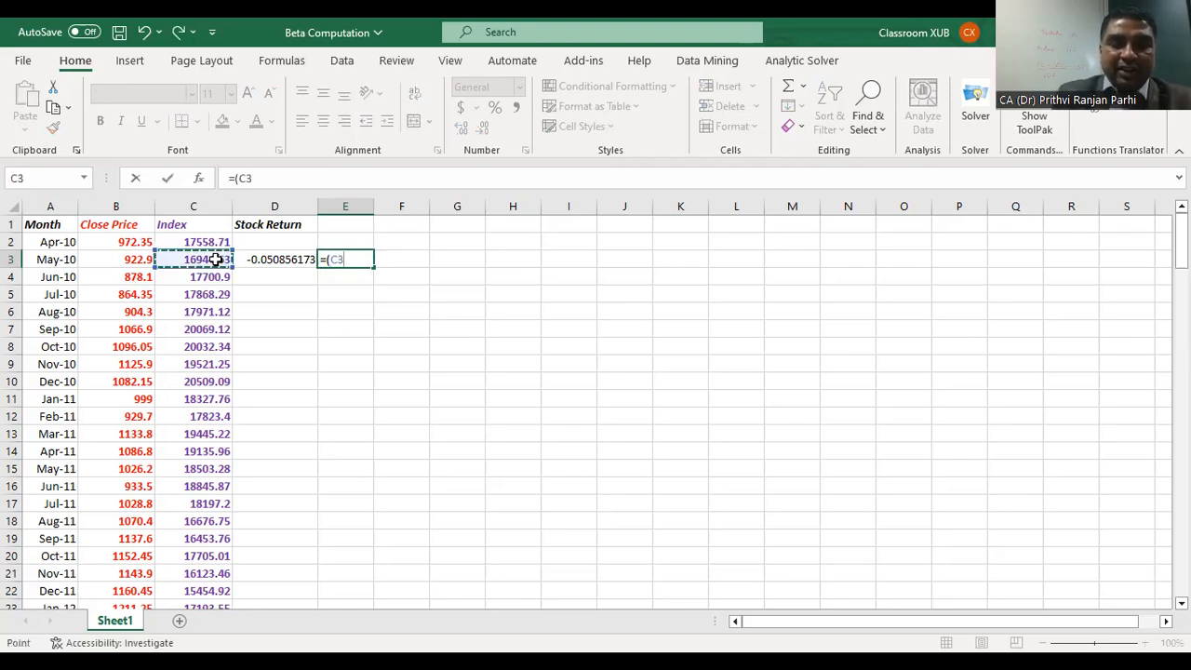
type("-")
left_click(203, 239)
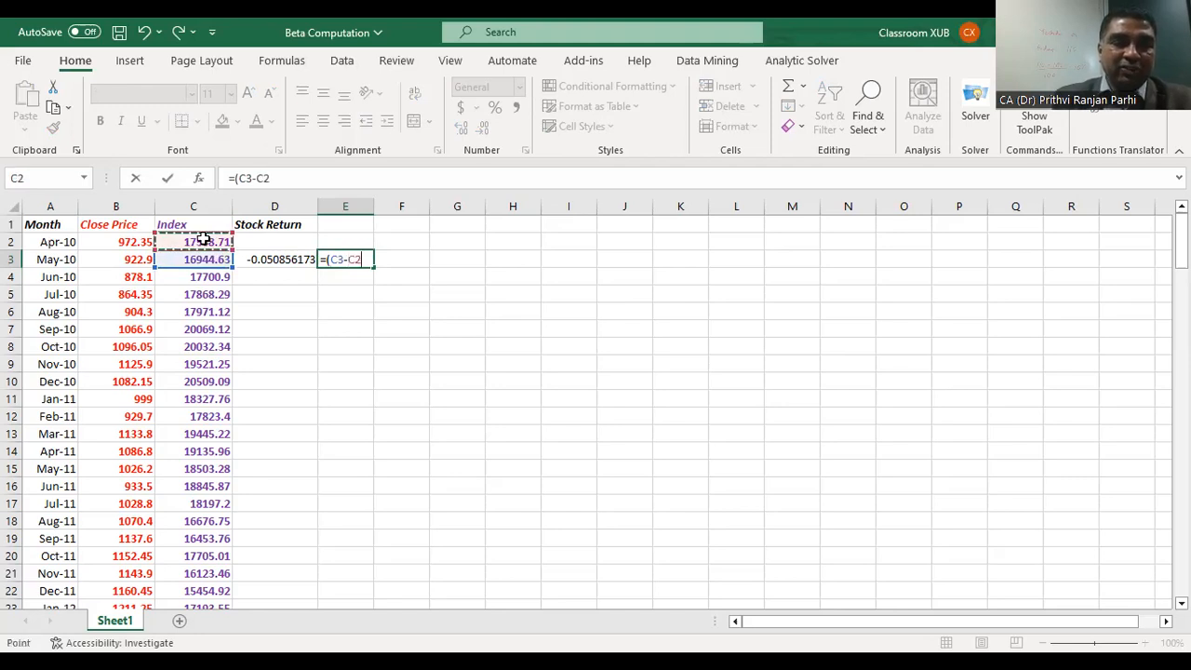
type(")/")
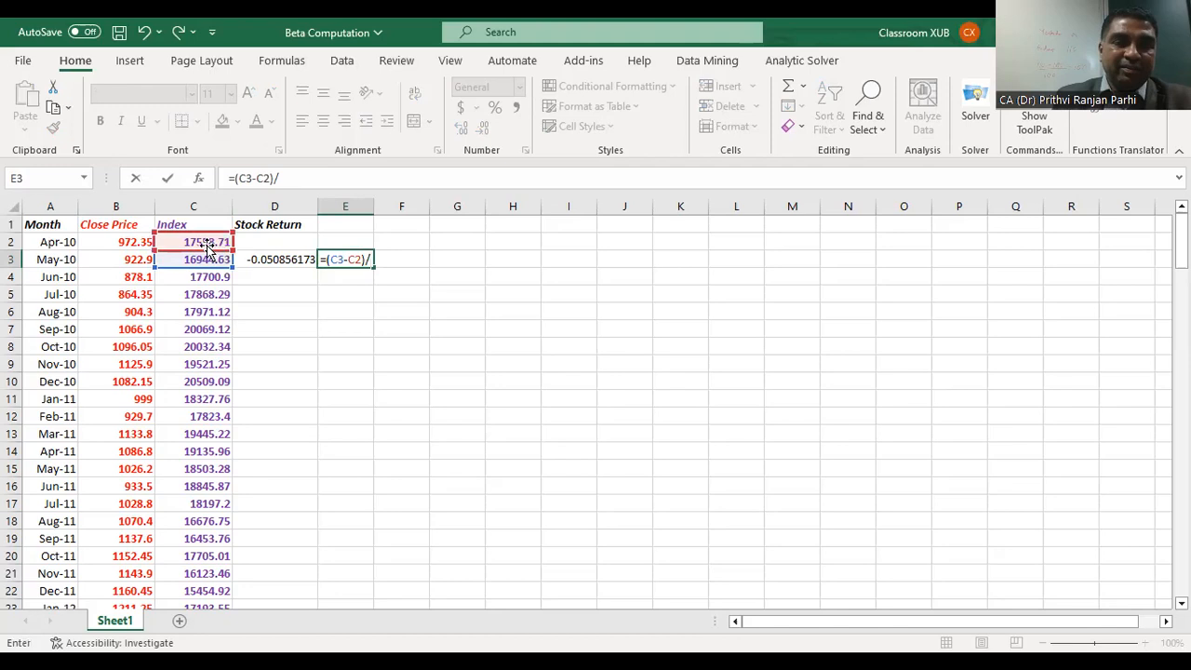
left_click(205, 239)
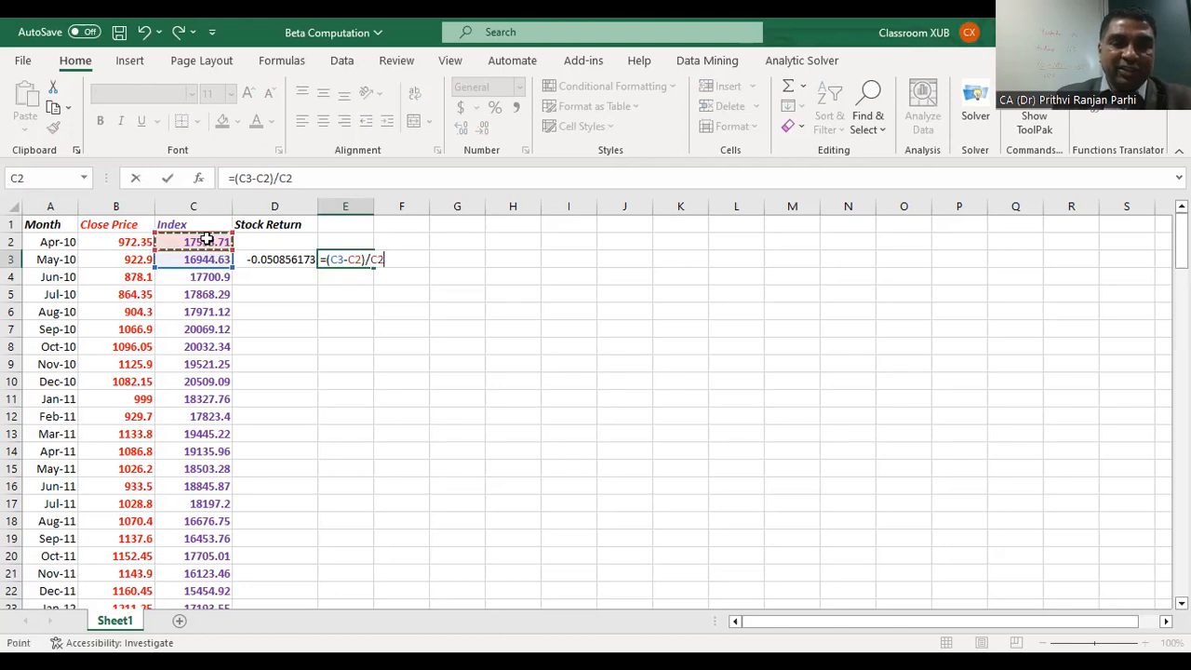
key("Return")
Step: Fill the return formulas in D3:E3 down to the Dec-22 row, row 154
left_click_drag(279, 259, 358, 559)
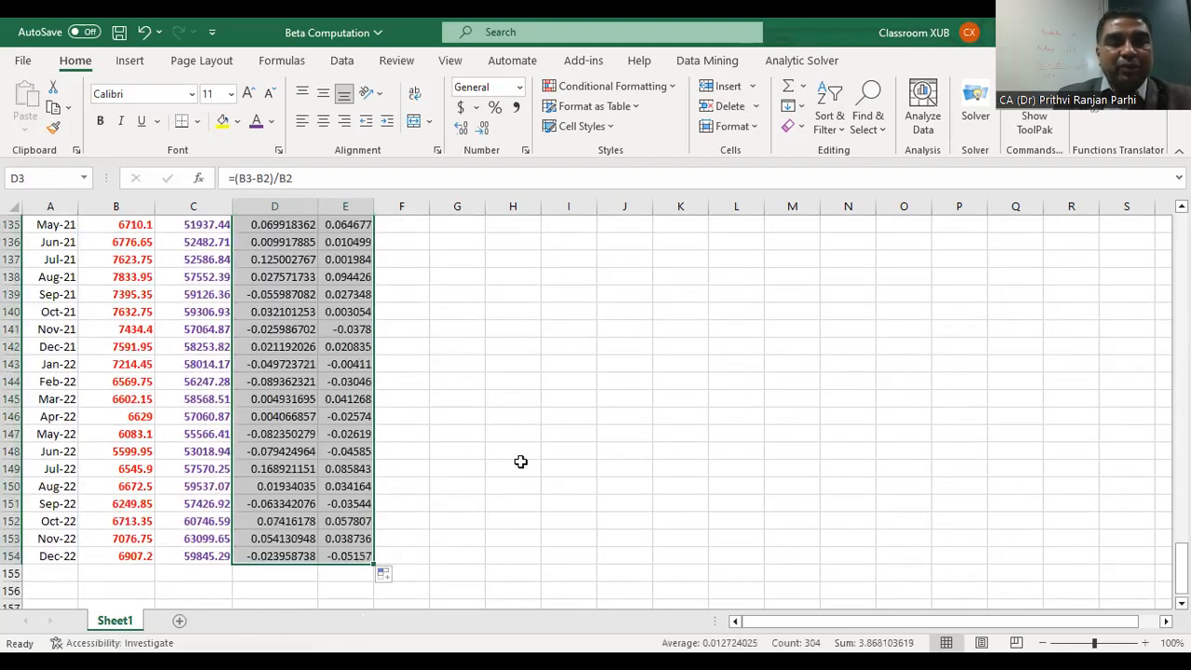
scroll(539, 404, "up", 3)
scroll(538, 402, "up", 20)
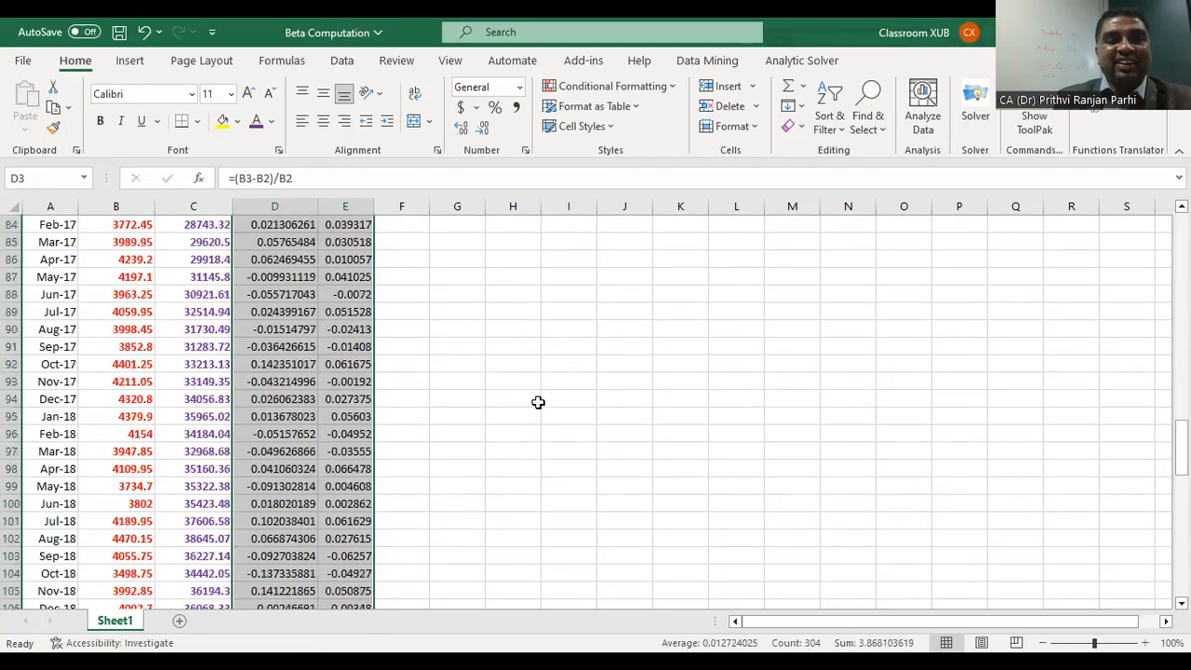
scroll(536, 401, "up", 12)
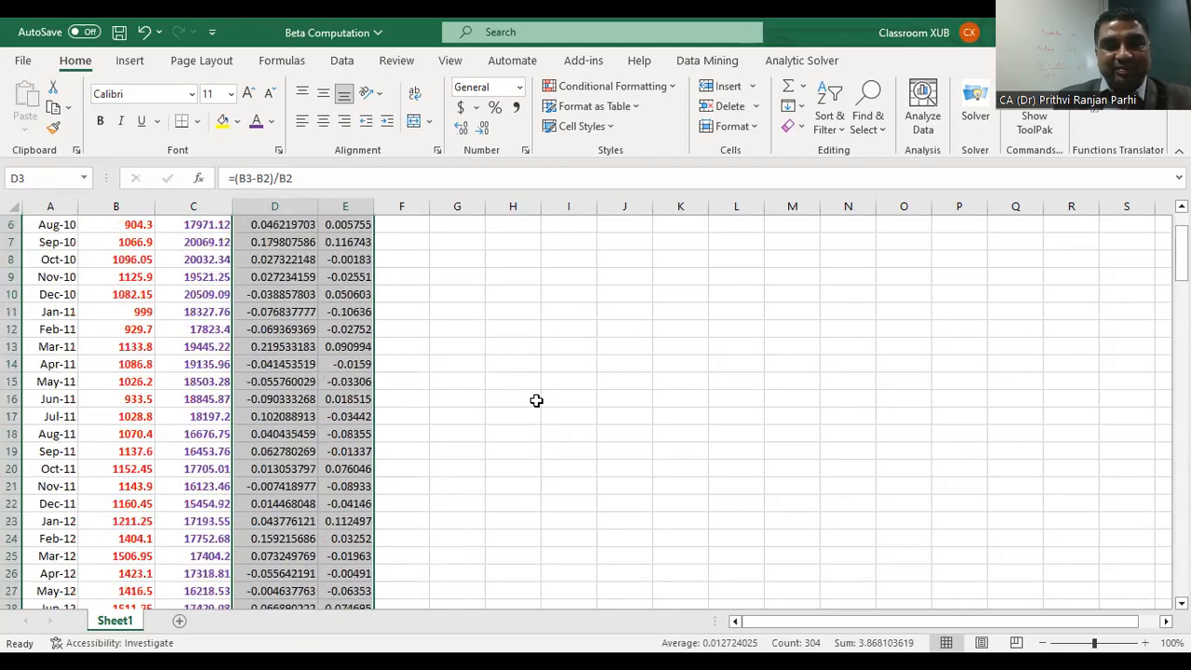
Step: Add the header Market Returns in E1 and widen columns D and E to fit their contents
left_click(341, 226)
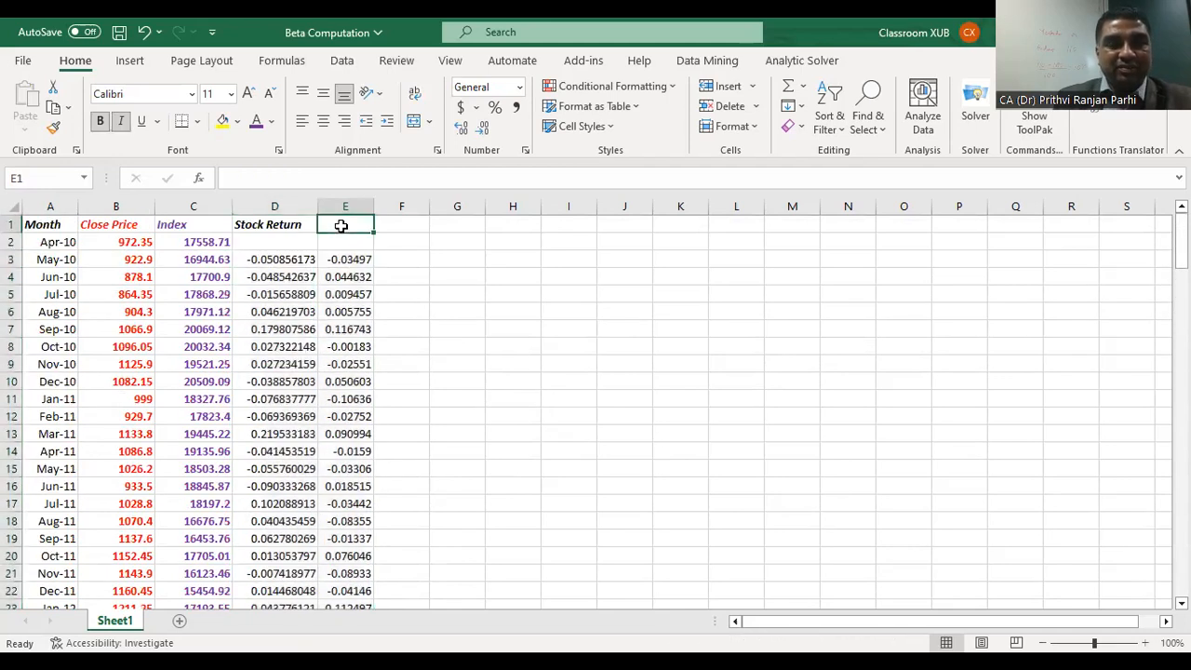
type("M")
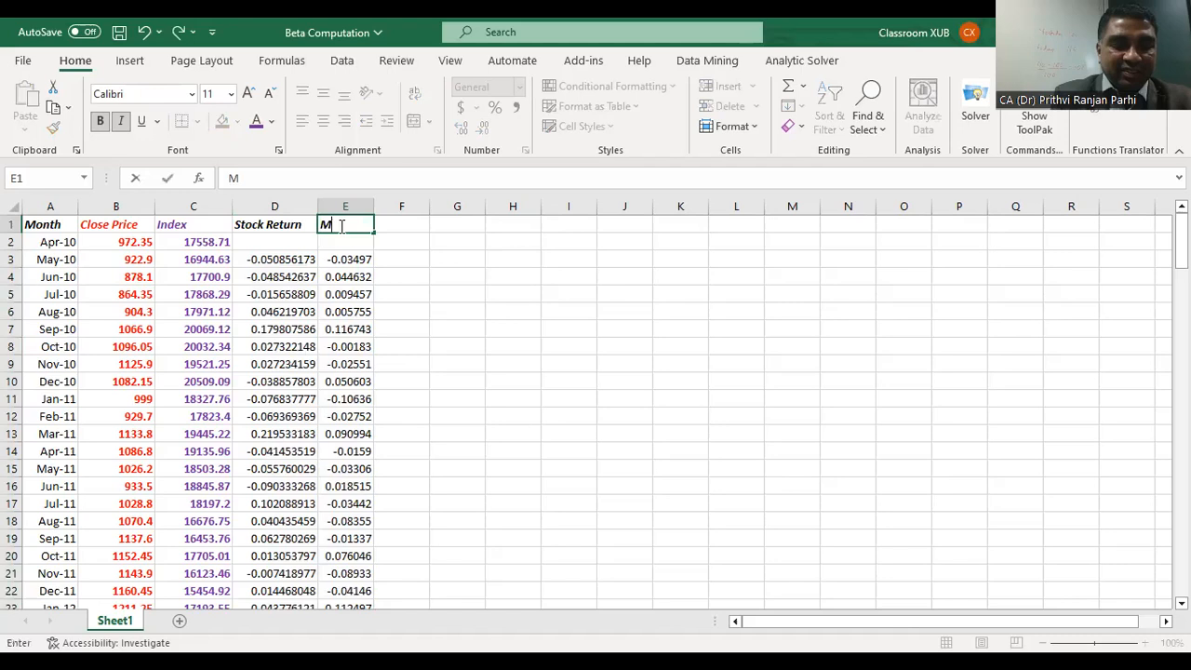
type("arket Retur")
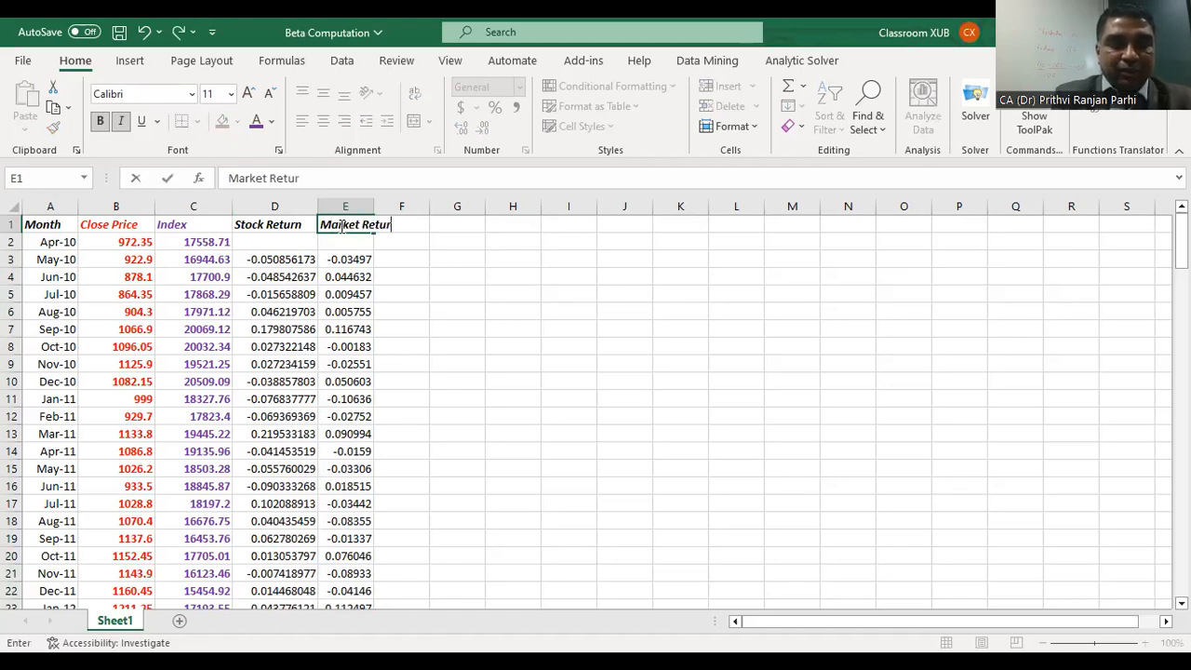
type("ns")
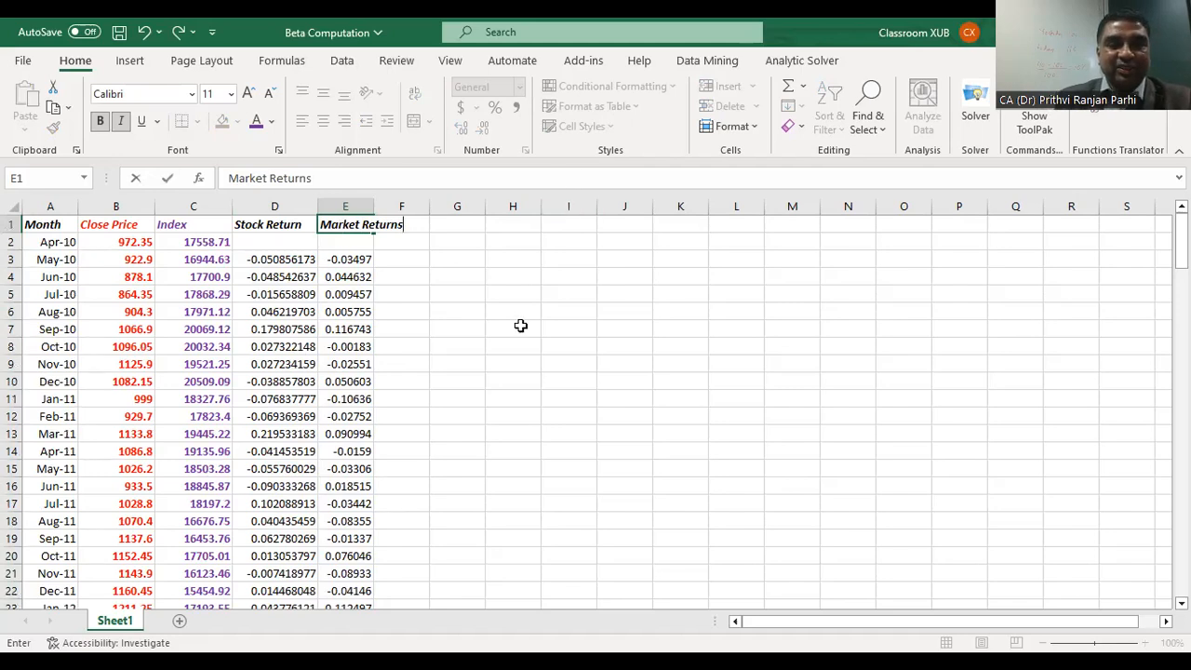
left_click(519, 328)
left_click_drag(371, 205, 415, 204)
left_click_drag(317, 200, 337, 198)
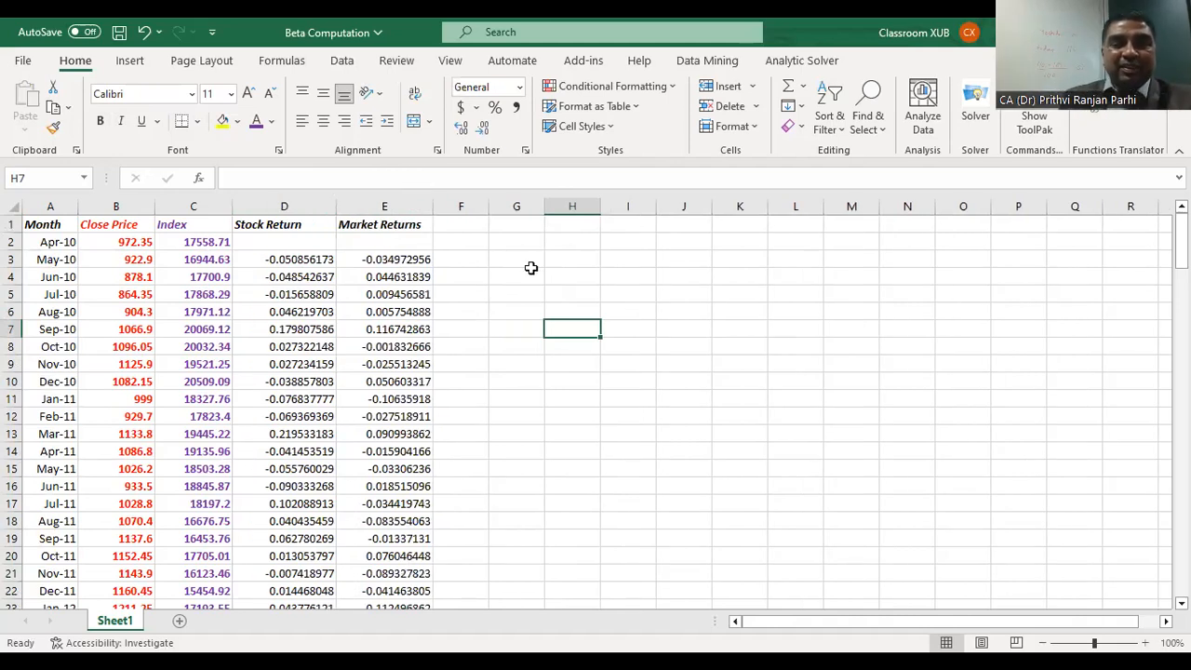
Step: Enter the label Beta in cell G4 beside the return columns
left_click(524, 278)
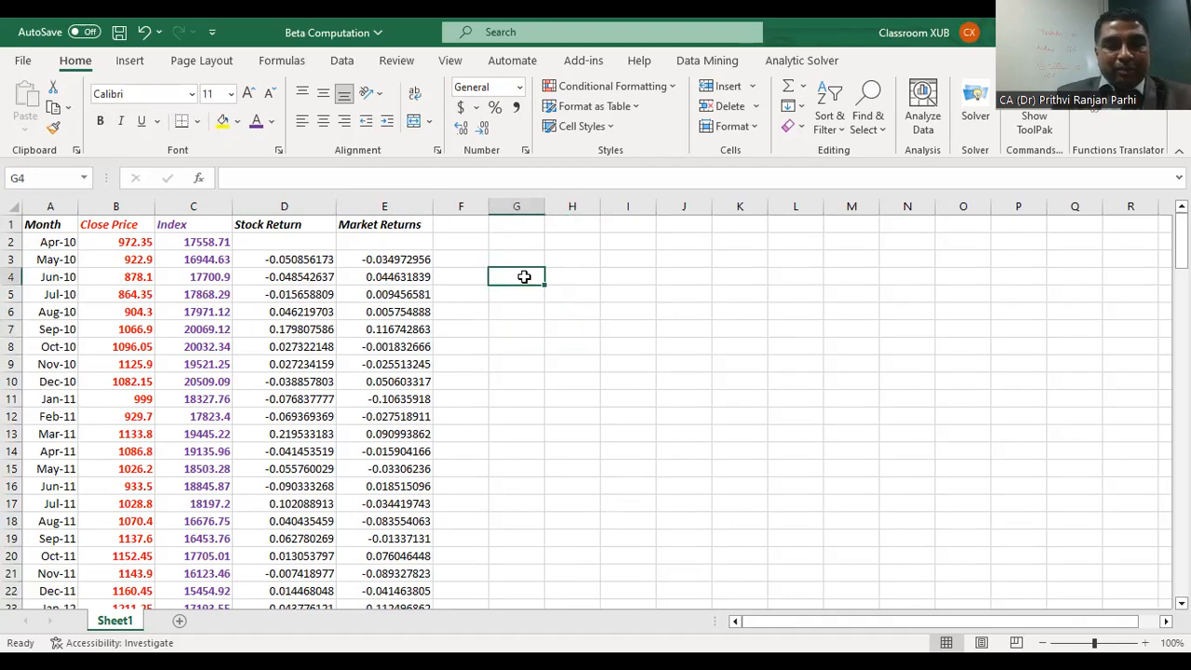
type("Be")
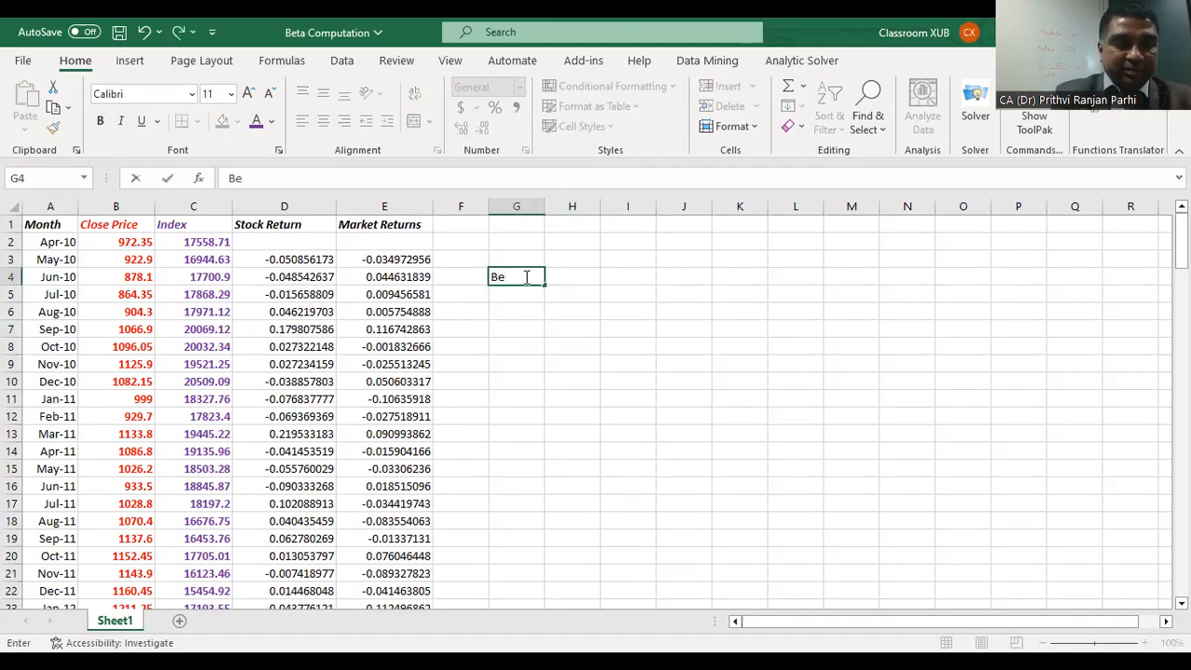
type("ta")
left_click(588, 316)
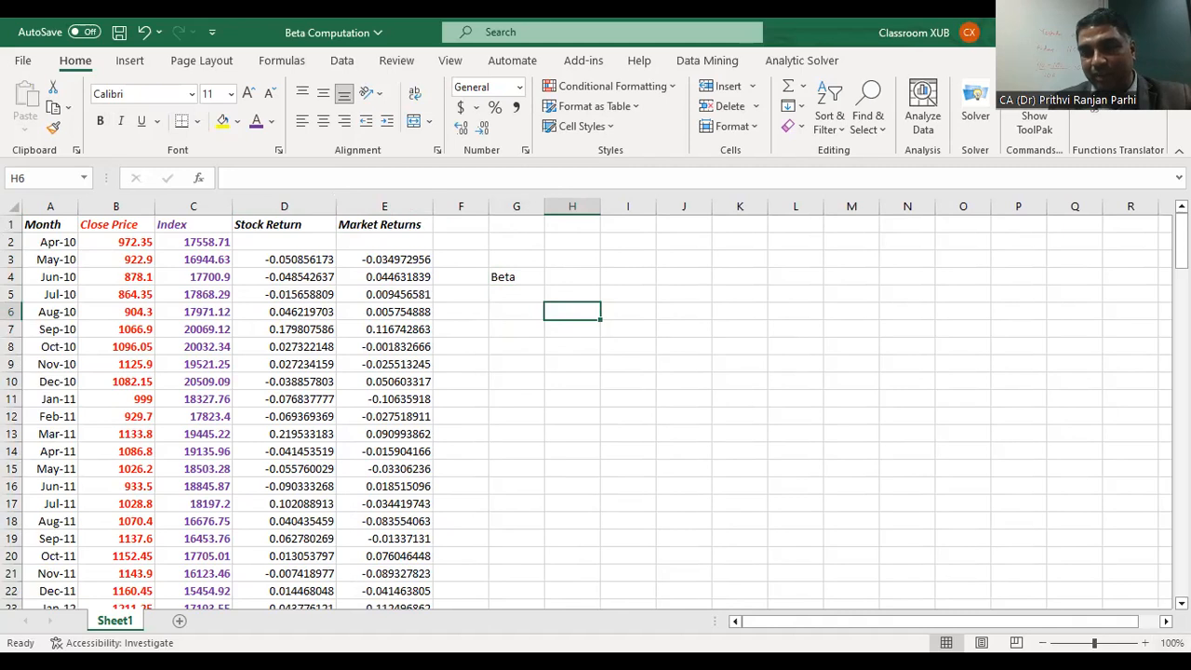
Step: Start a formula in H5 with COVARIANCE.P, using the stock returns D3:D154 as the first array
left_click(1145, 642)
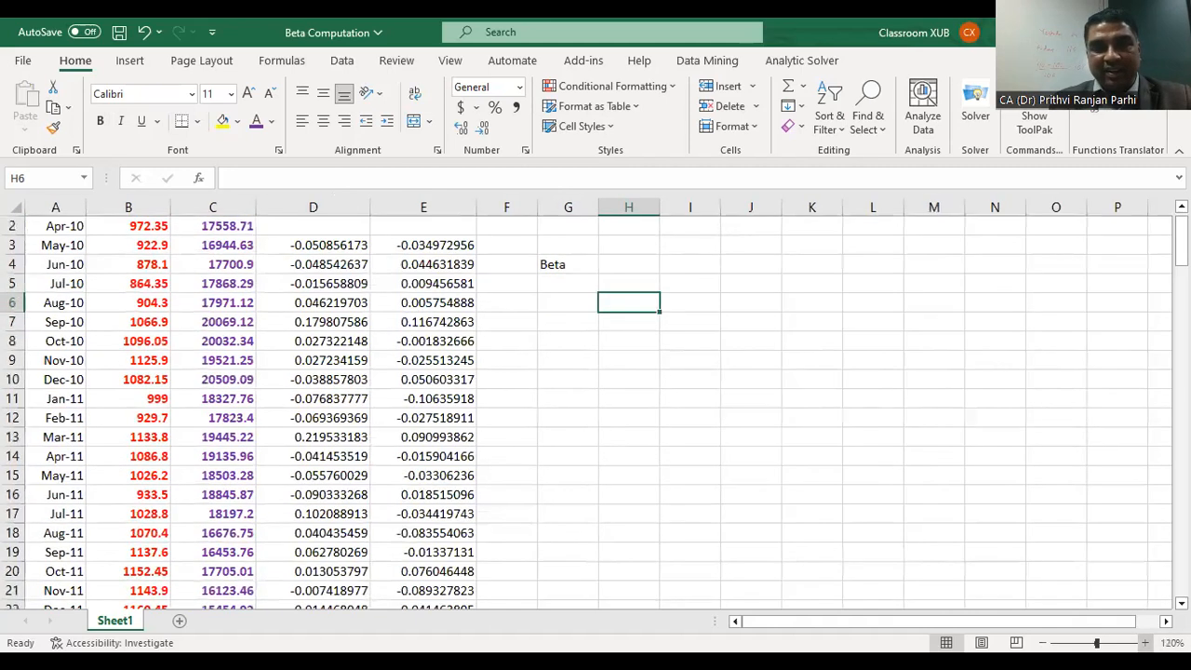
left_click(1145, 642)
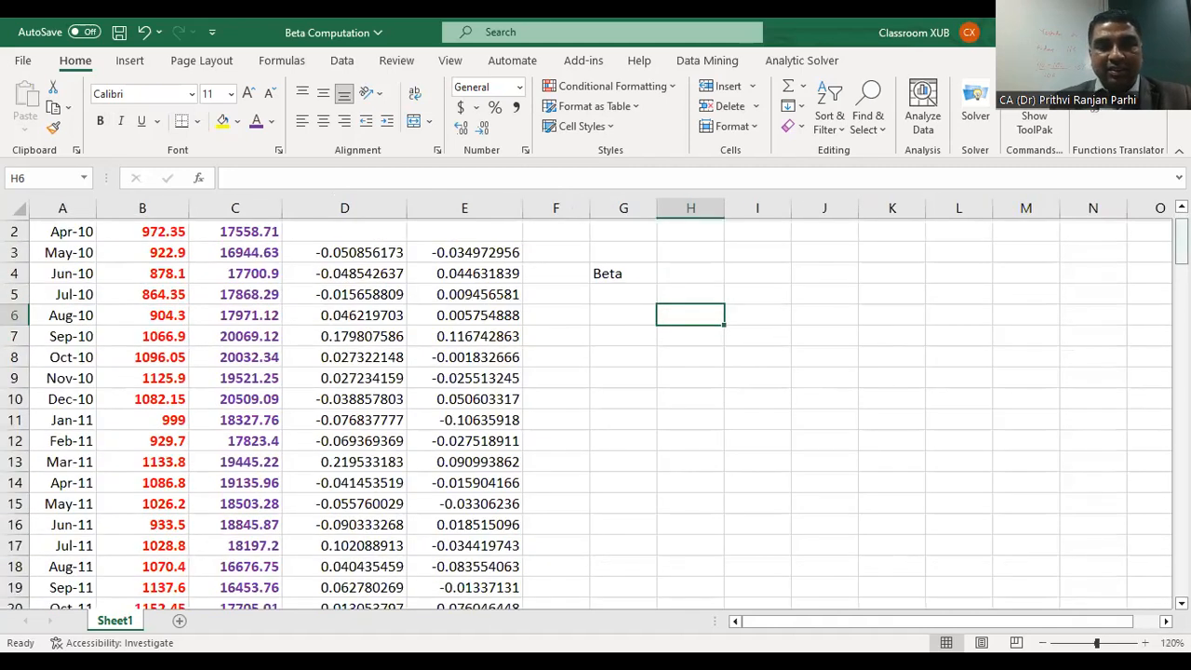
scroll(662, 326, "up", 1)
left_click(679, 314)
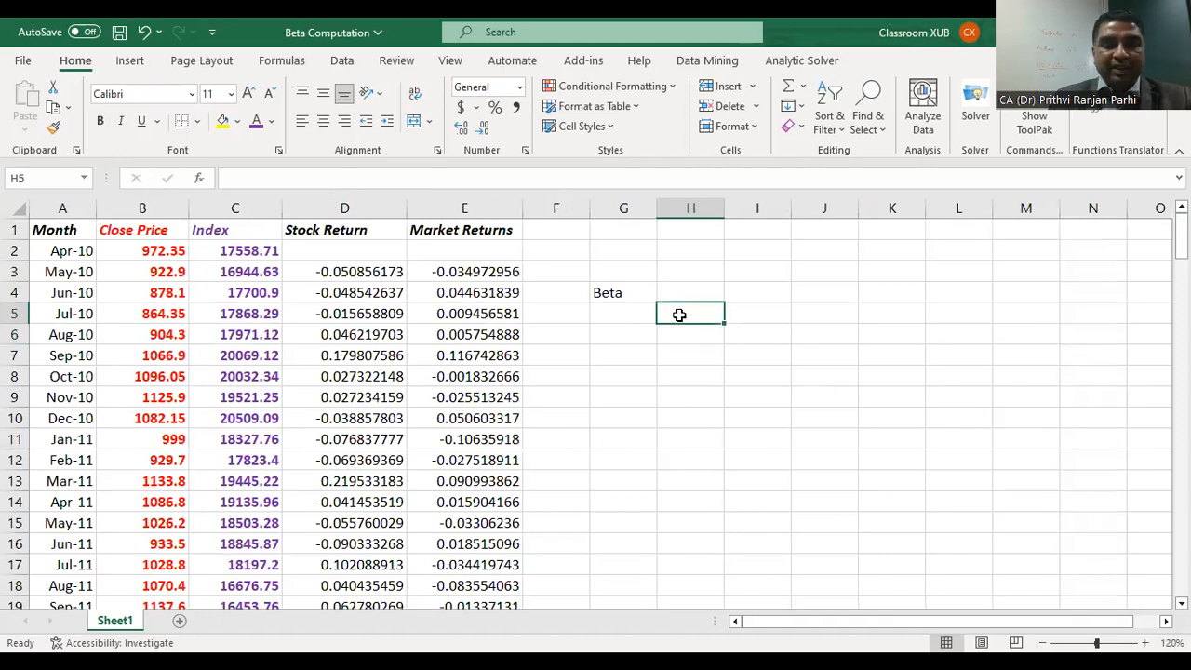
type("=C")
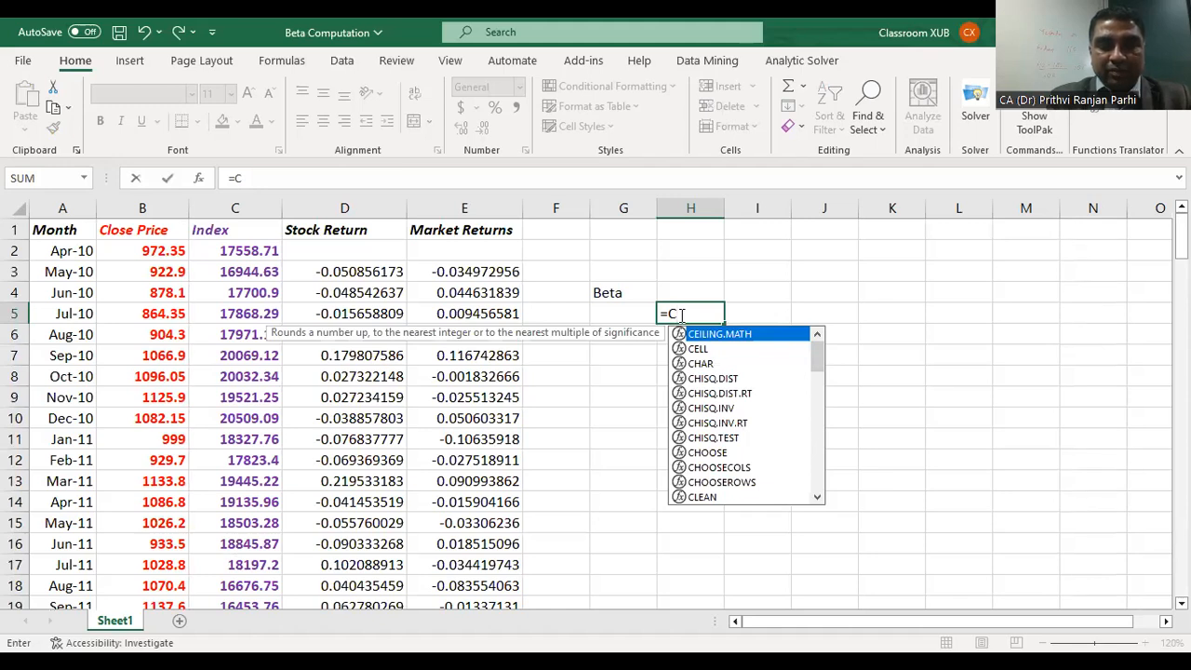
type("o")
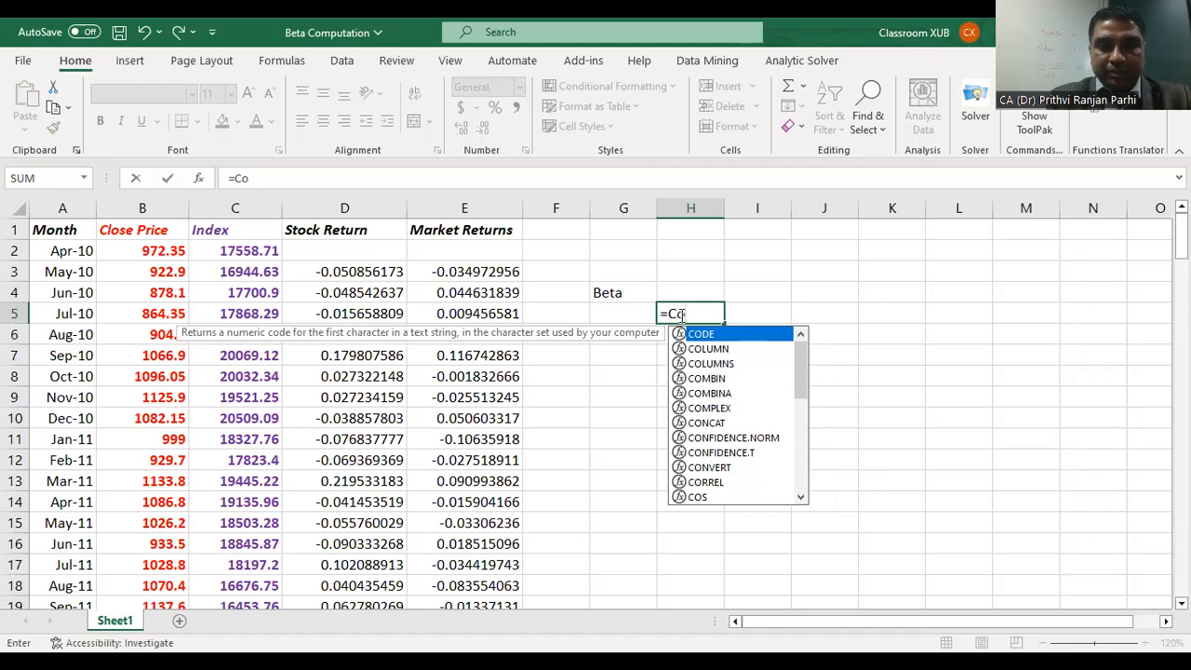
type("v")
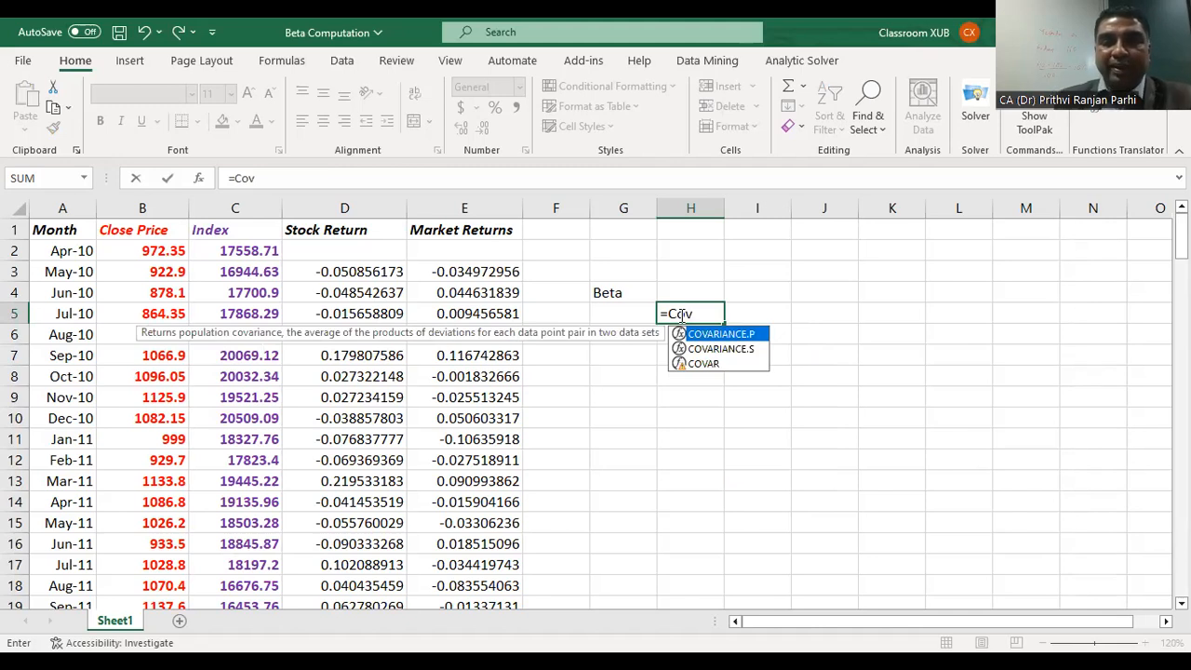
double_click(744, 337)
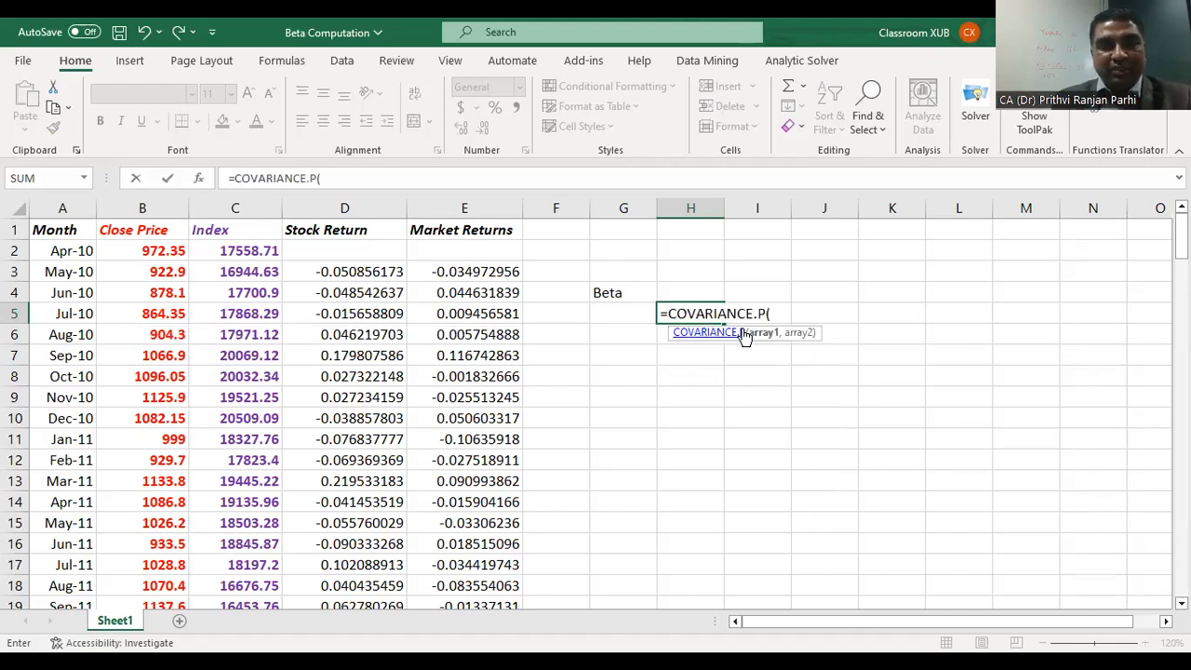
left_click_drag(586, 289, 475, 317)
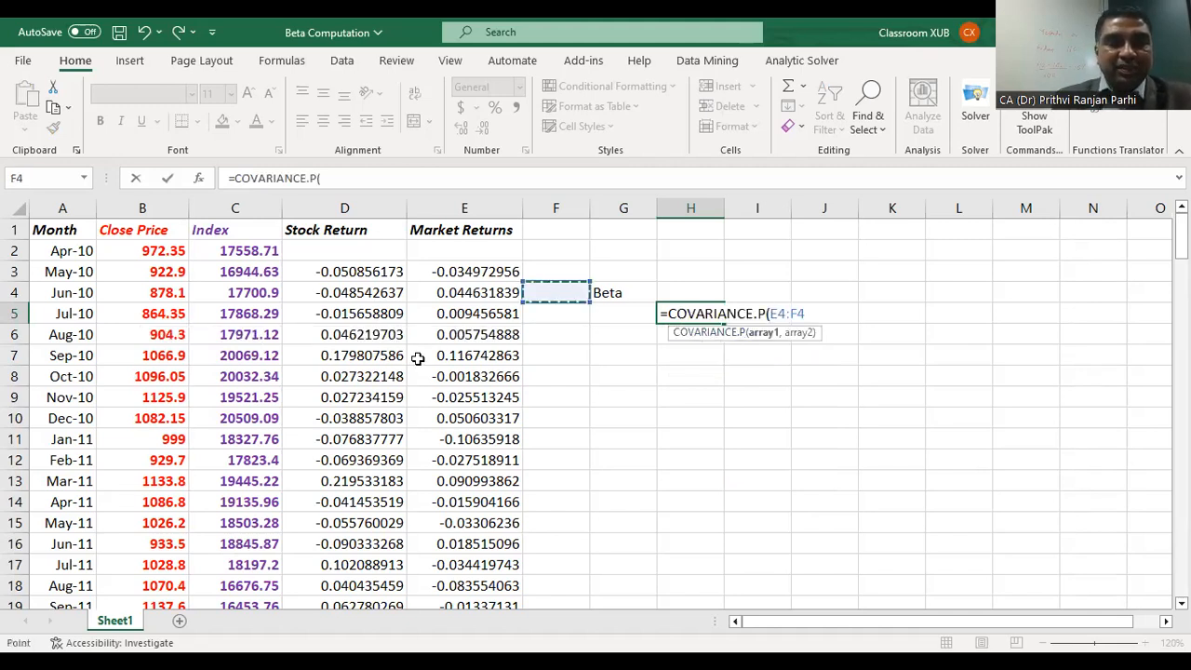
left_click(366, 268)
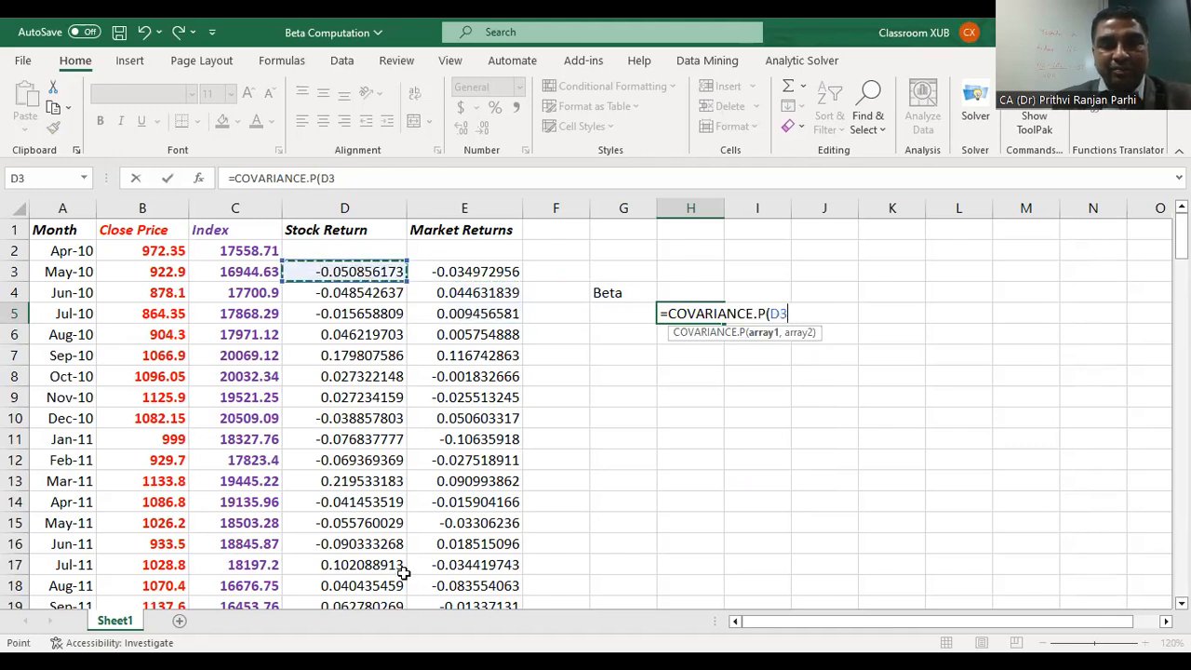
left_click_drag(353, 272, 400, 544)
left_click_drag(402, 611, 400, 570)
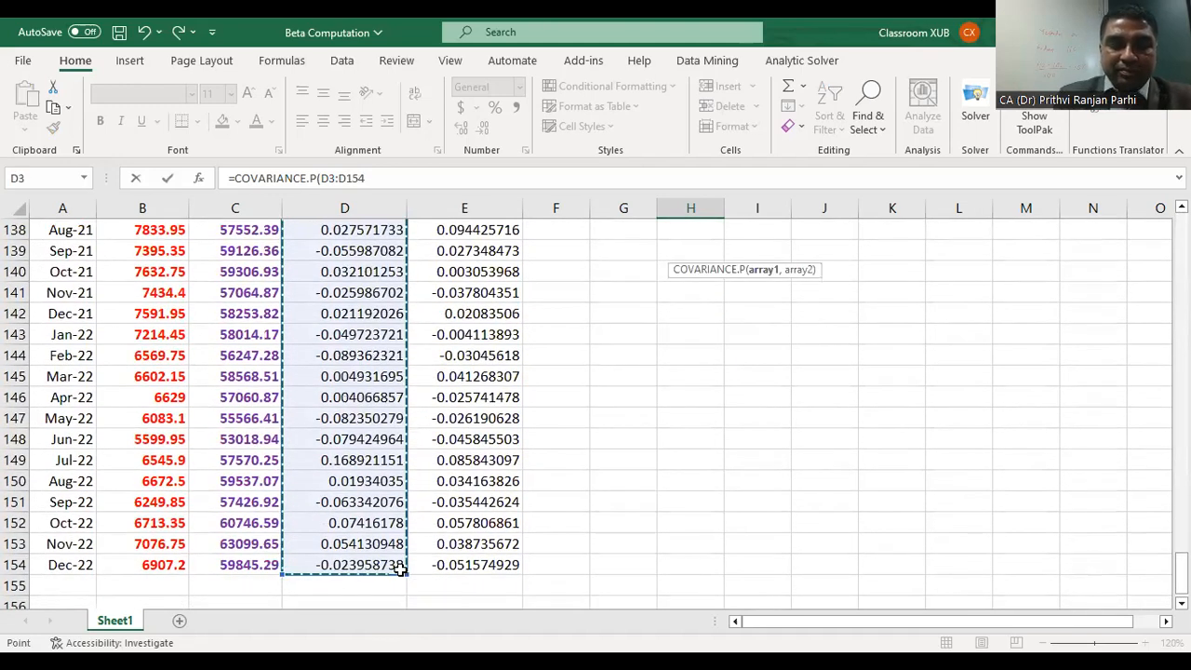
Step: Add the market returns E3:E154 as the second array and close the COVARIANCE.P function
type(",")
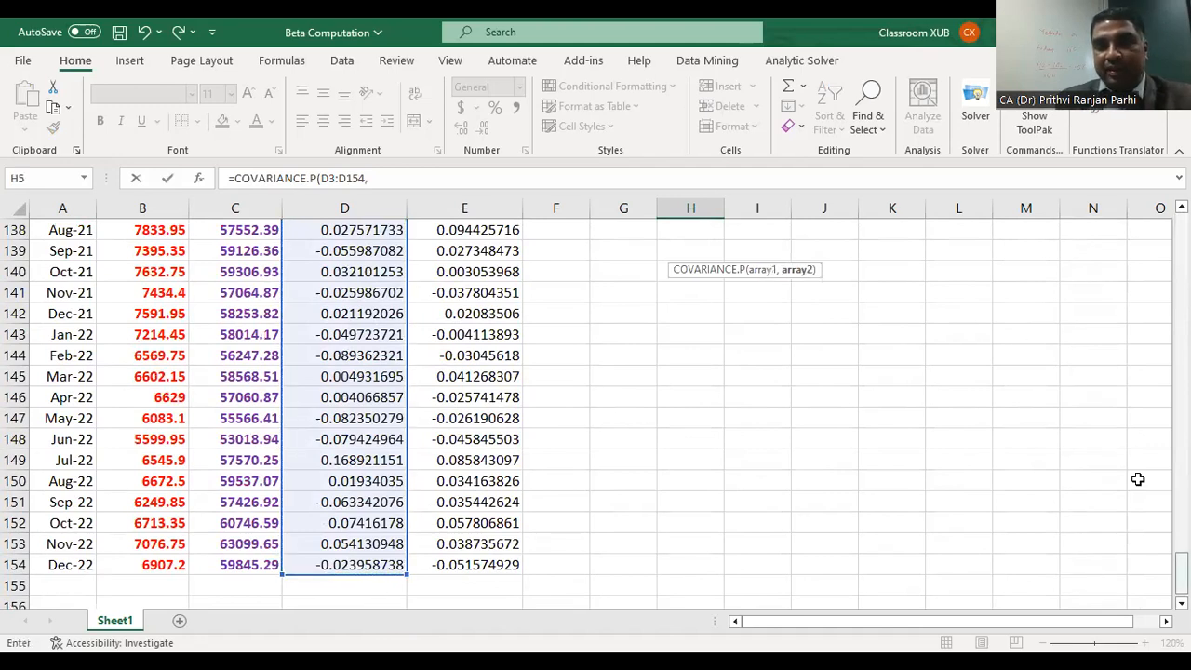
left_click_drag(1181, 570, 1160, 203)
left_click_drag(473, 273, 505, 514)
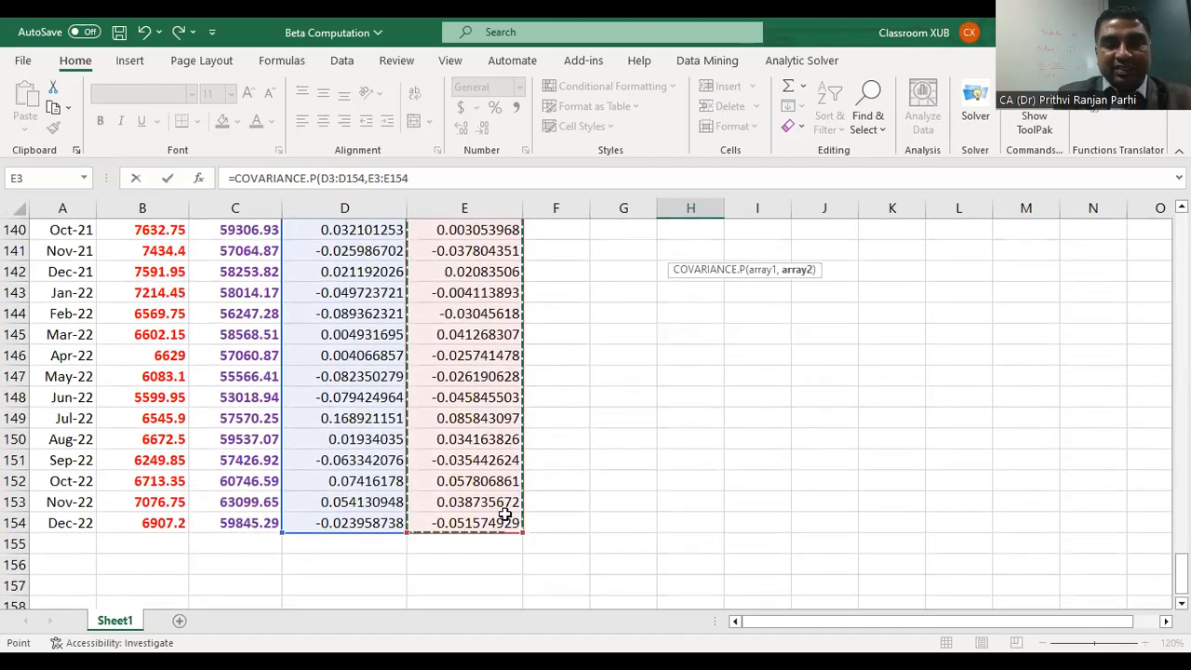
type(")")
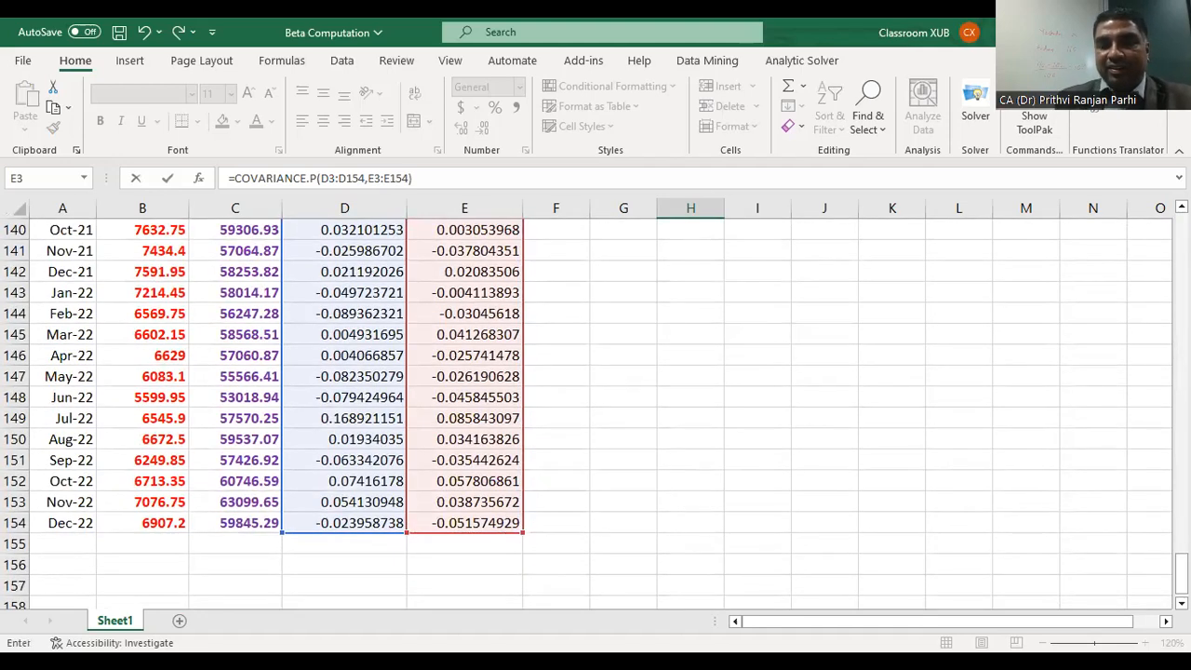
Step: Divide the covariance in H5 by VAR.P of the market returns E3:E154 and enter the beta formula
scroll(1155, 558, "up", 20)
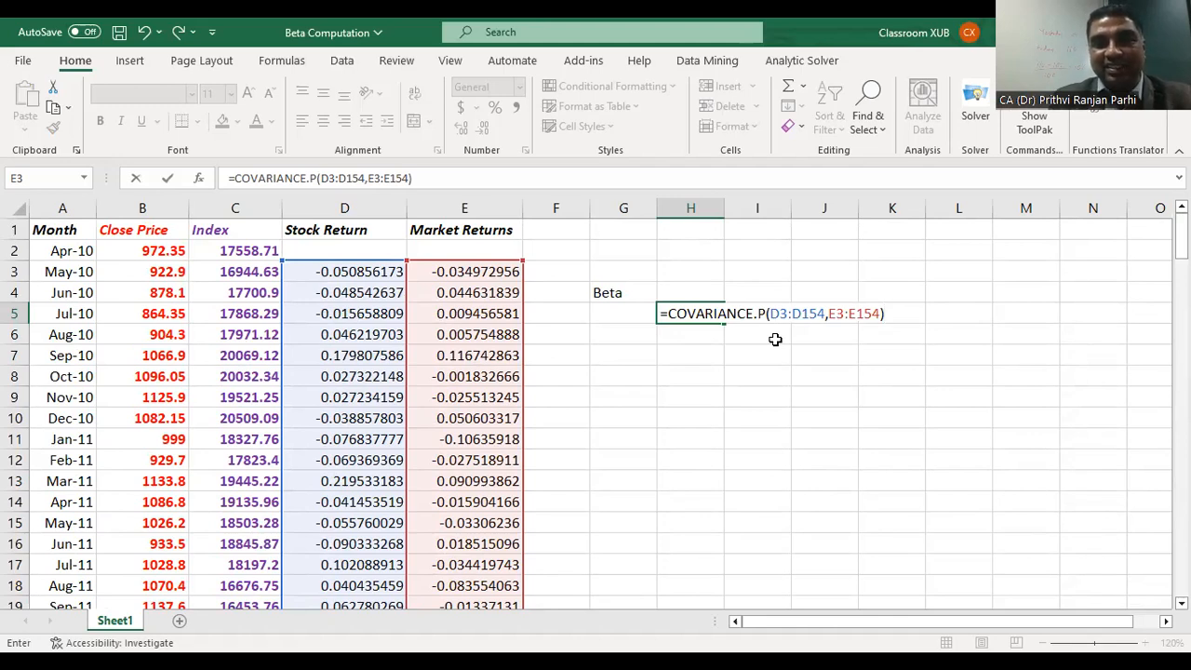
type("/")
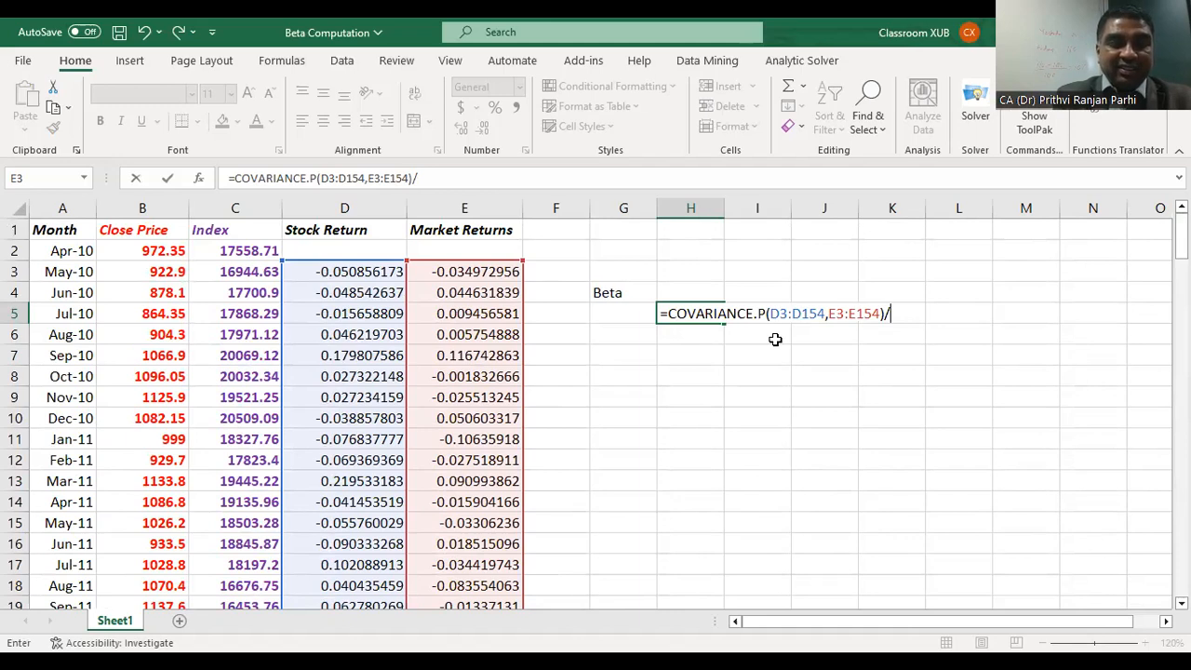
type("Var")
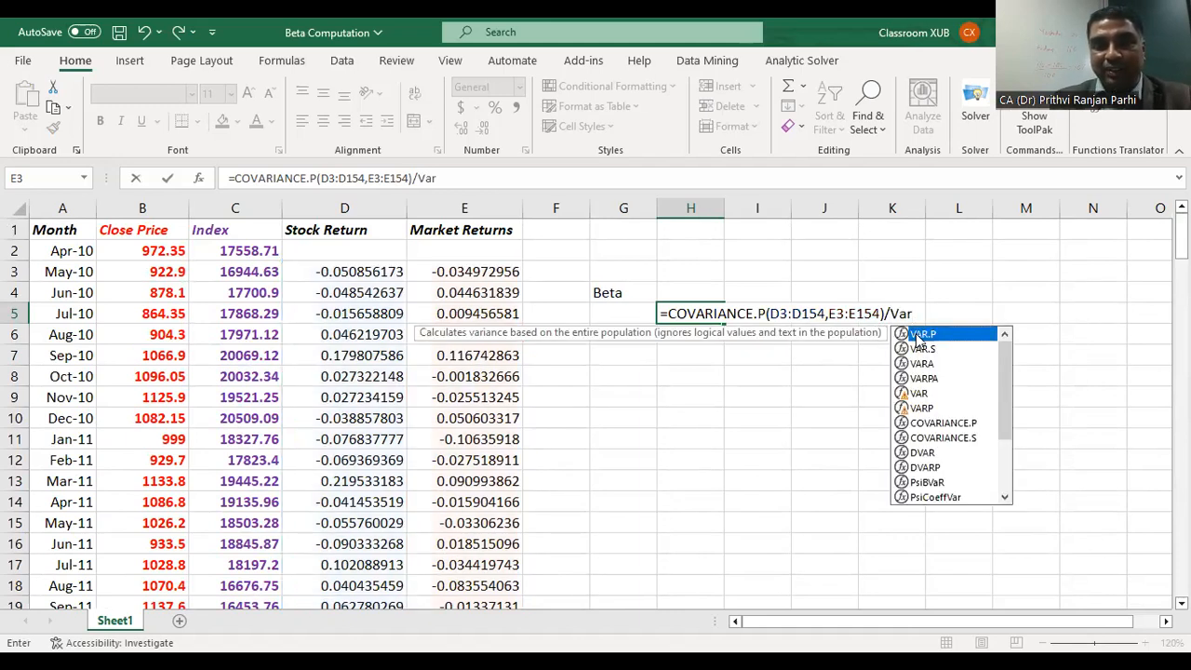
double_click(919, 337)
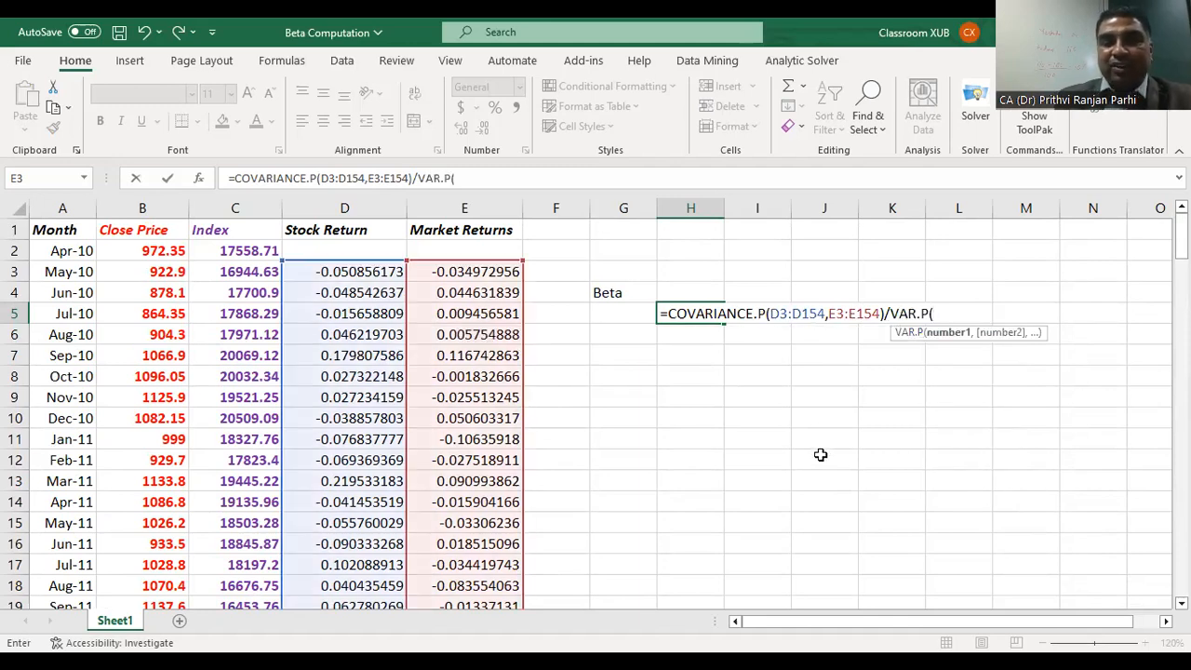
left_click(465, 269)
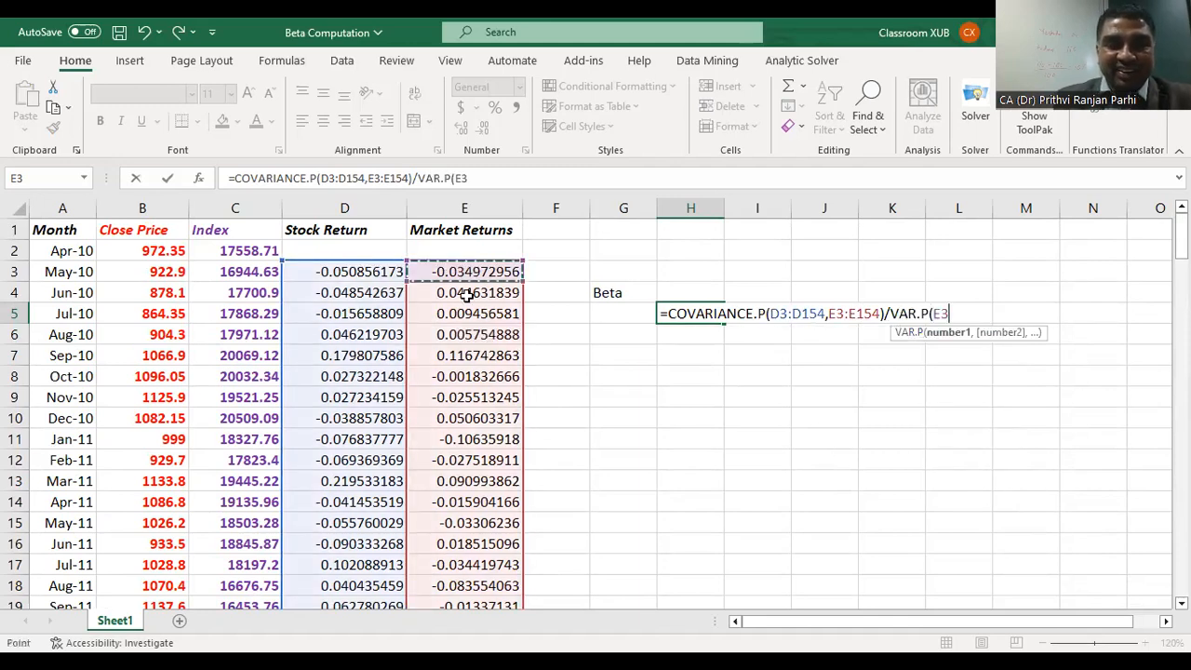
left_click_drag(466, 272, 498, 523)
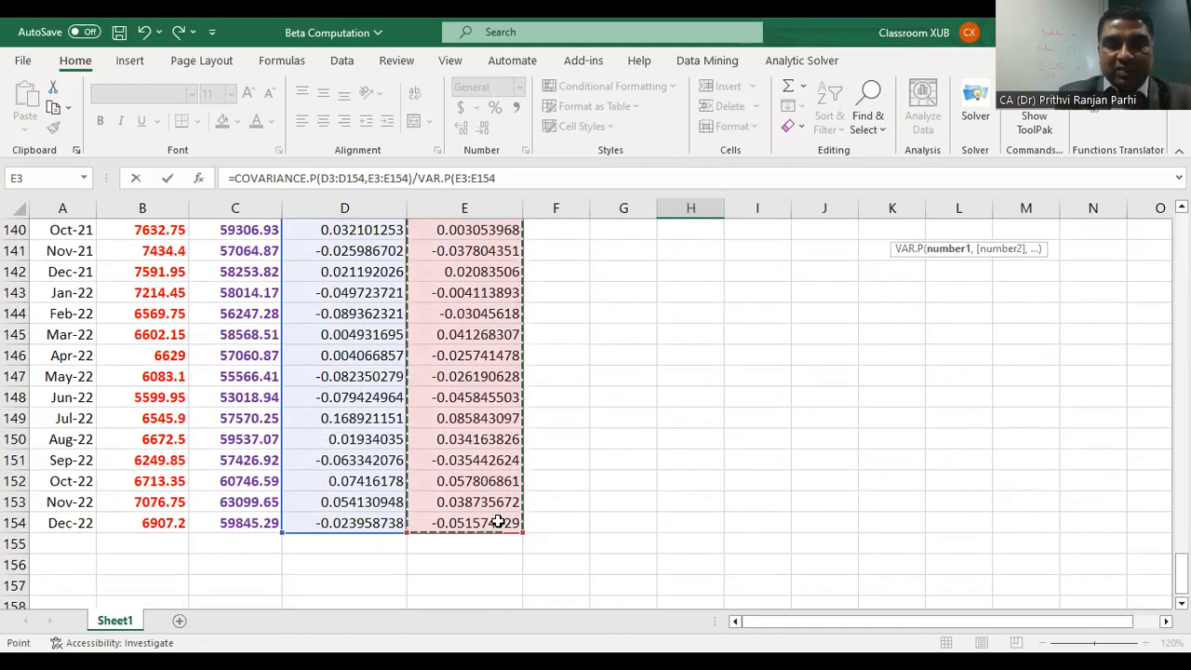
type(")")
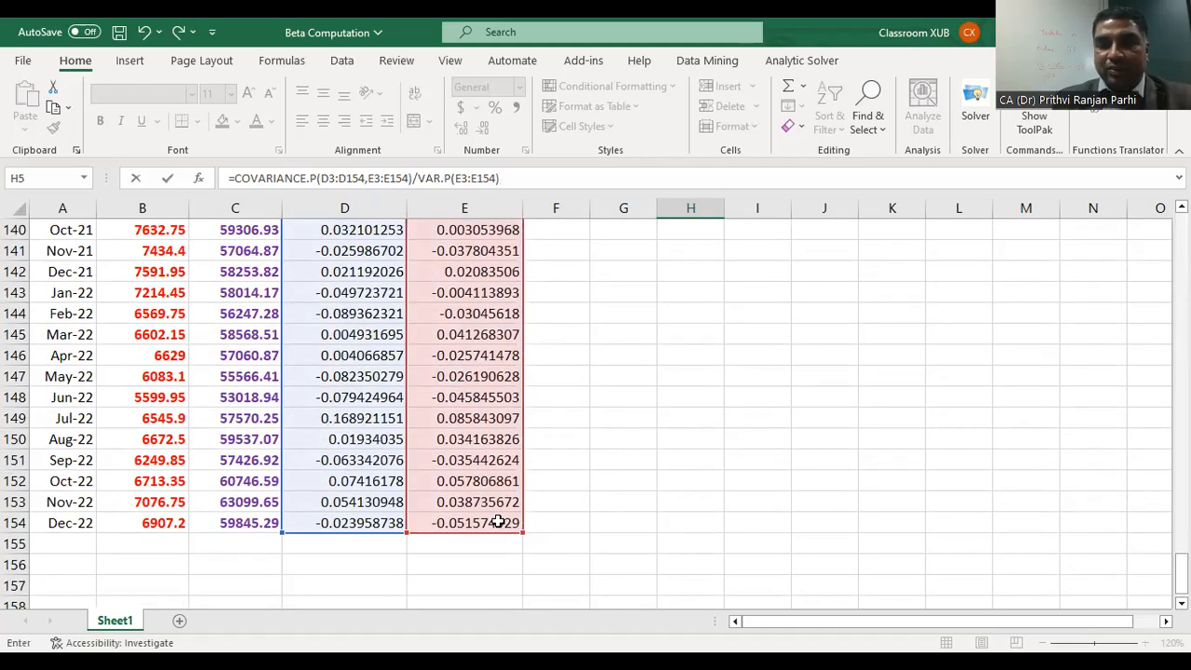
scroll(499, 523, "up", 20)
scroll(502, 504, "up", 20)
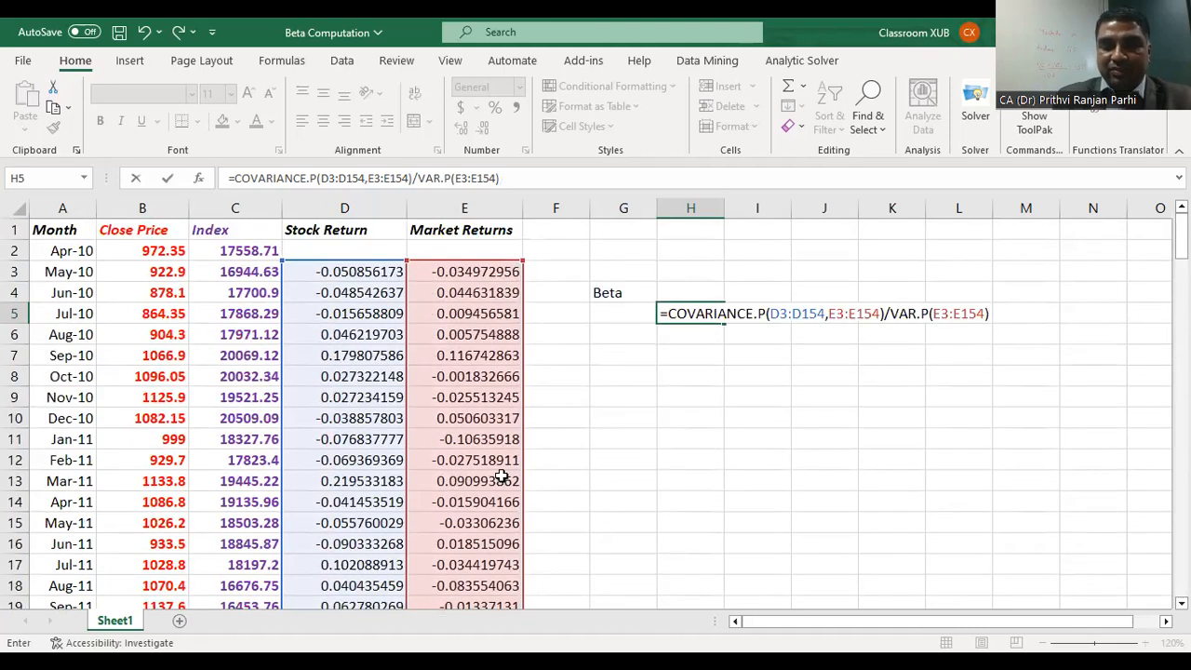
key("Return")
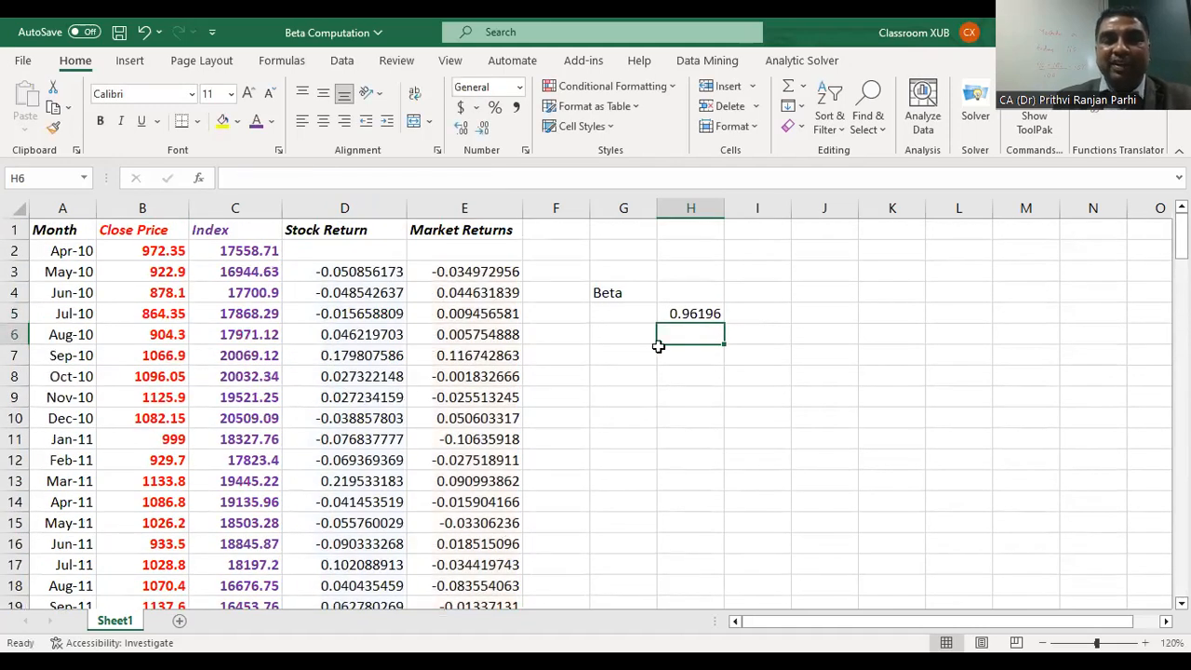
left_click(690, 312)
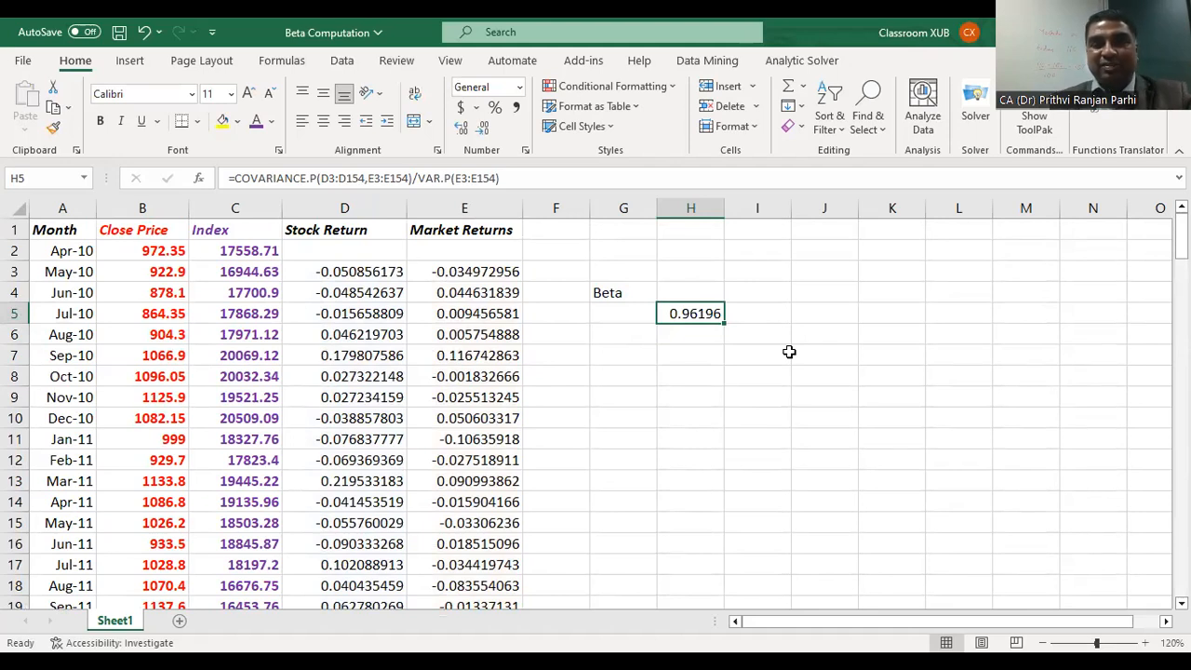
left_click(690, 335)
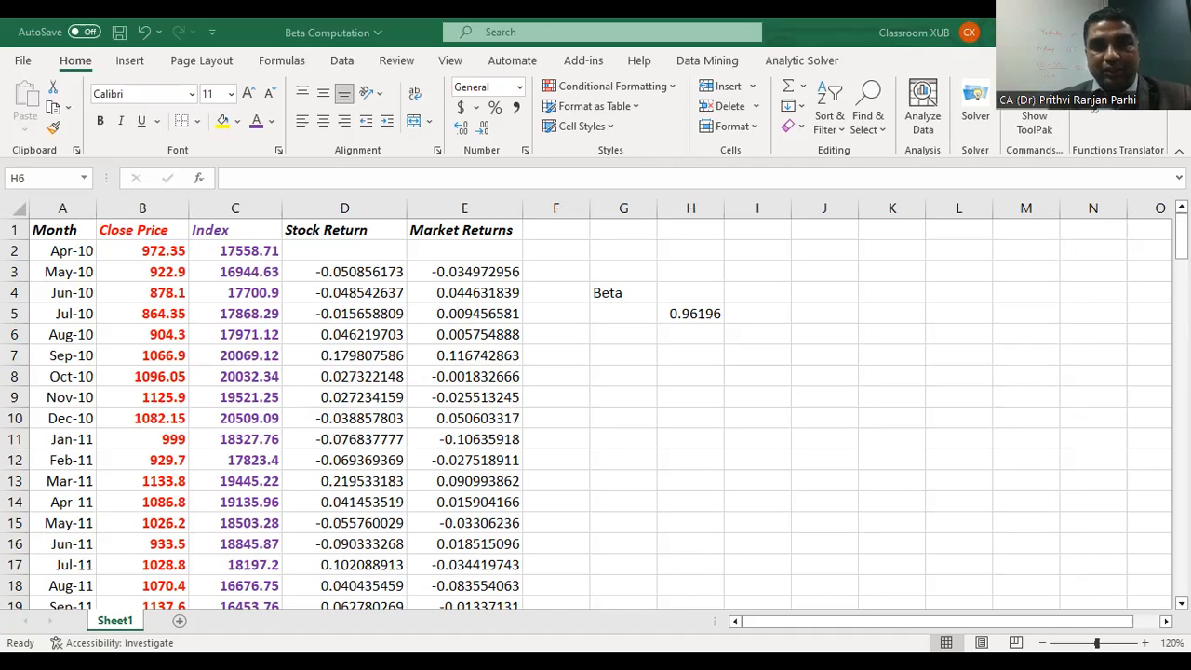
Step: Start a SLOPE formula in H7 with the stock returns D3:D154 as the known y values
left_click(699, 385)
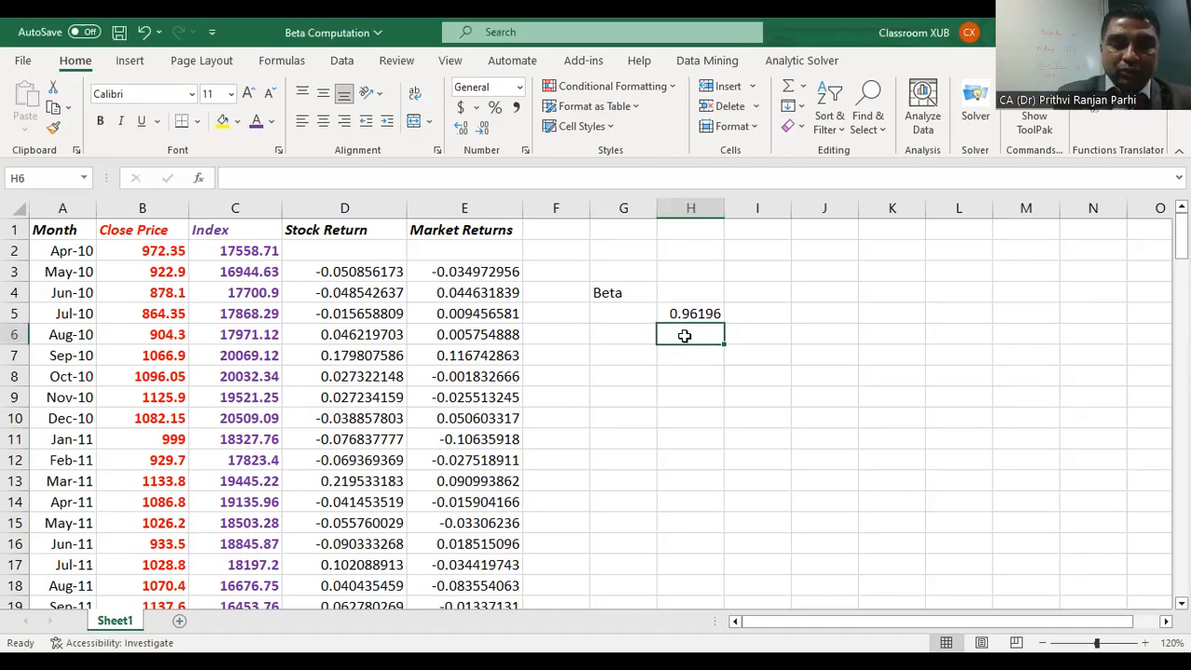
left_click(684, 358)
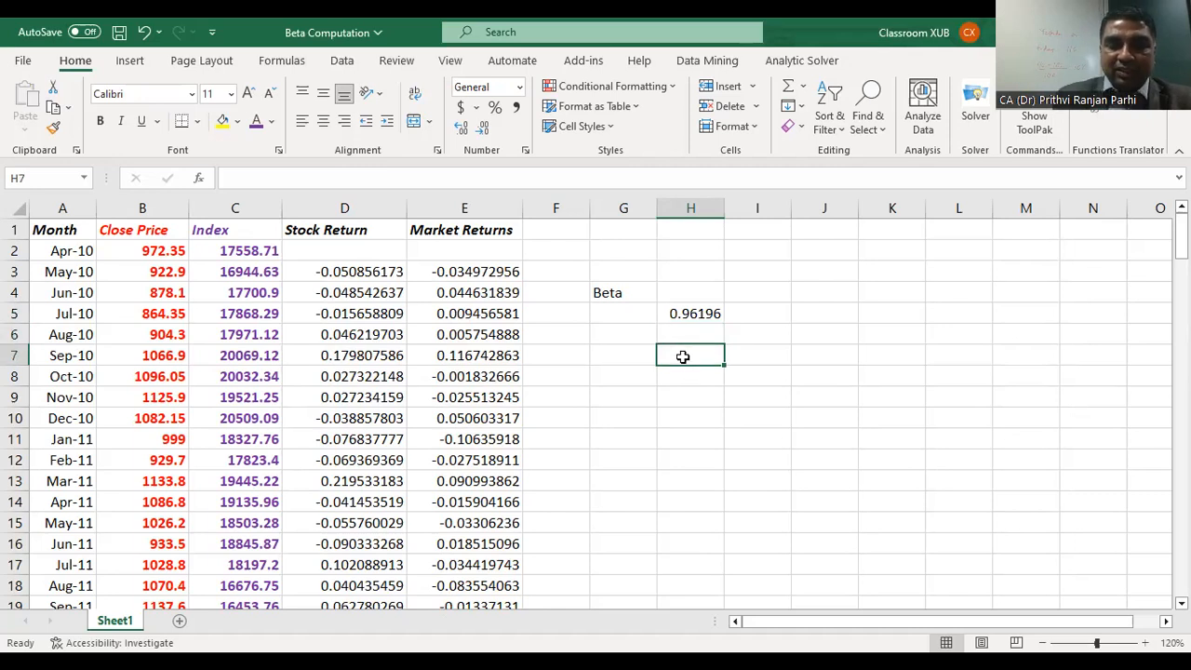
type("=S")
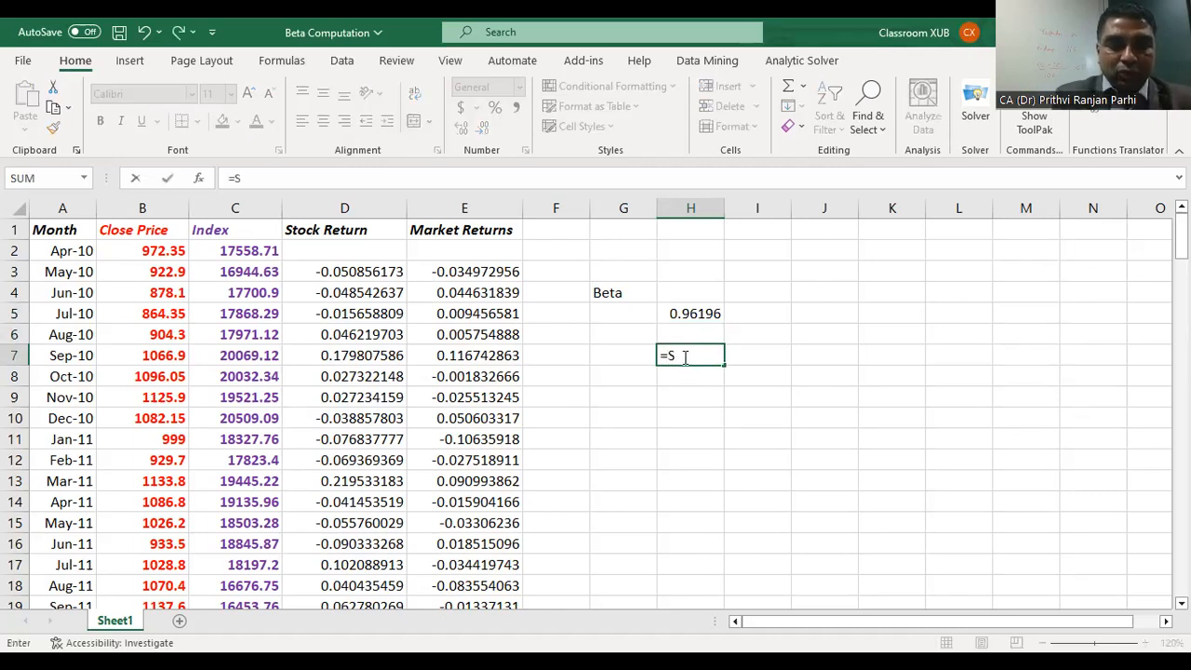
type("lope")
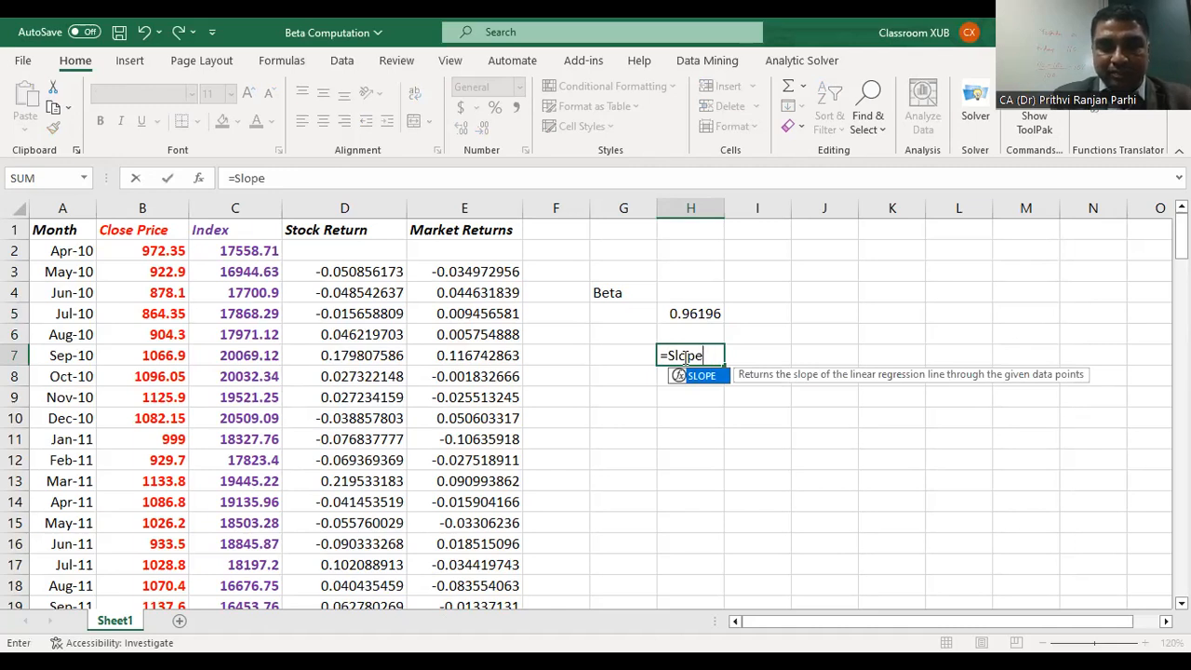
type("(")
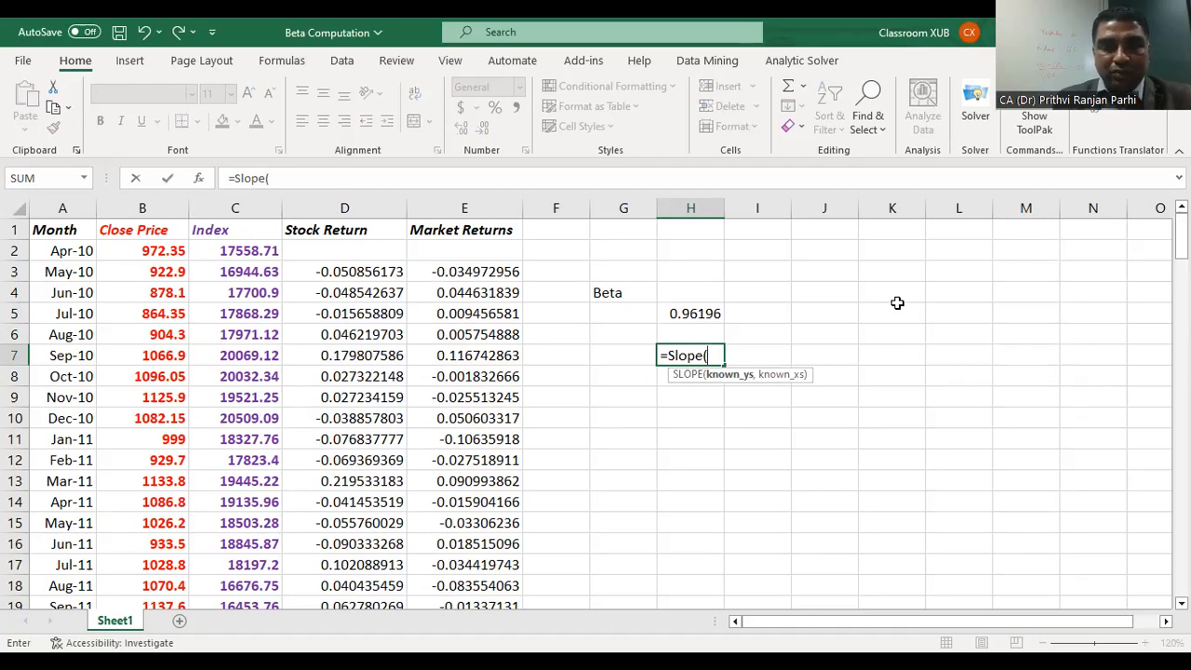
left_click(373, 271)
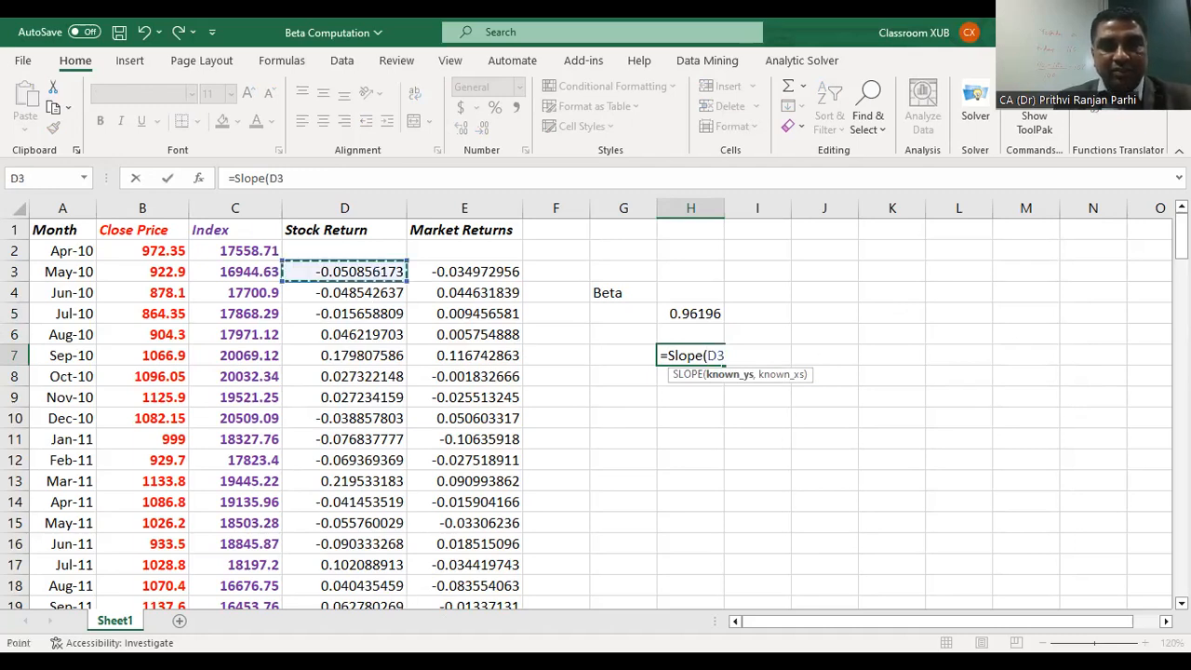
left_click_drag(372, 271, 391, 525)
left_click_drag(400, 601, 402, 565)
type(",")
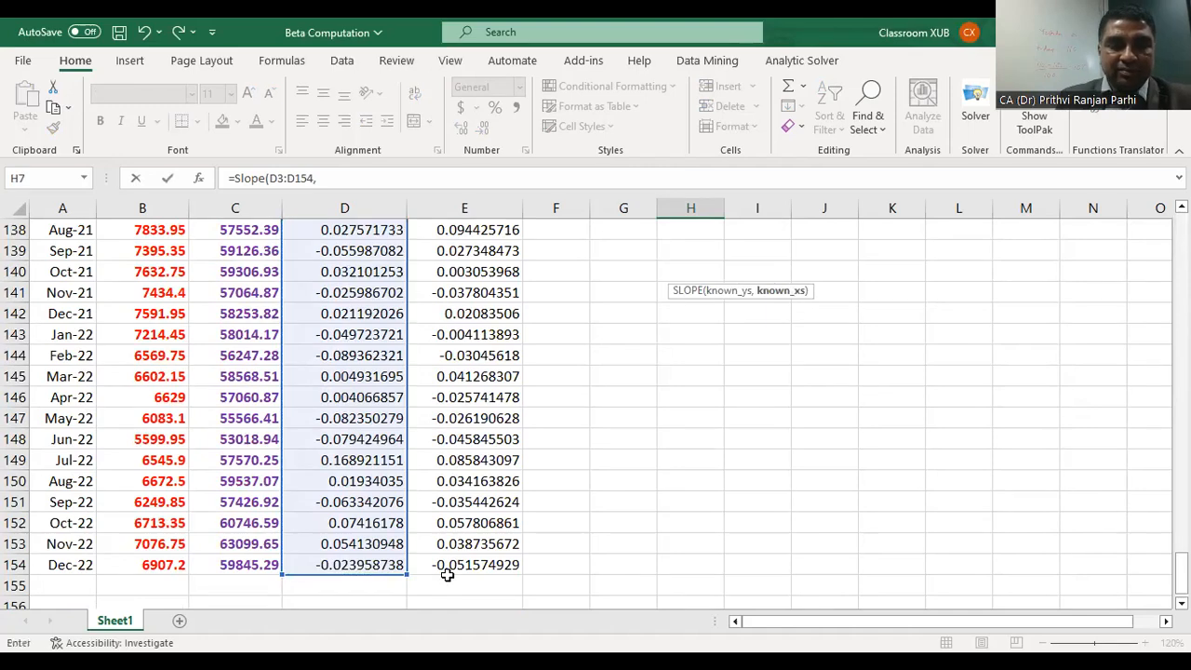
Step: Add the market returns E3:E154 as the known x values and enter the SLOPE formula in H7
scroll(454, 577, "up", 1)
scroll(454, 577, "up", 20)
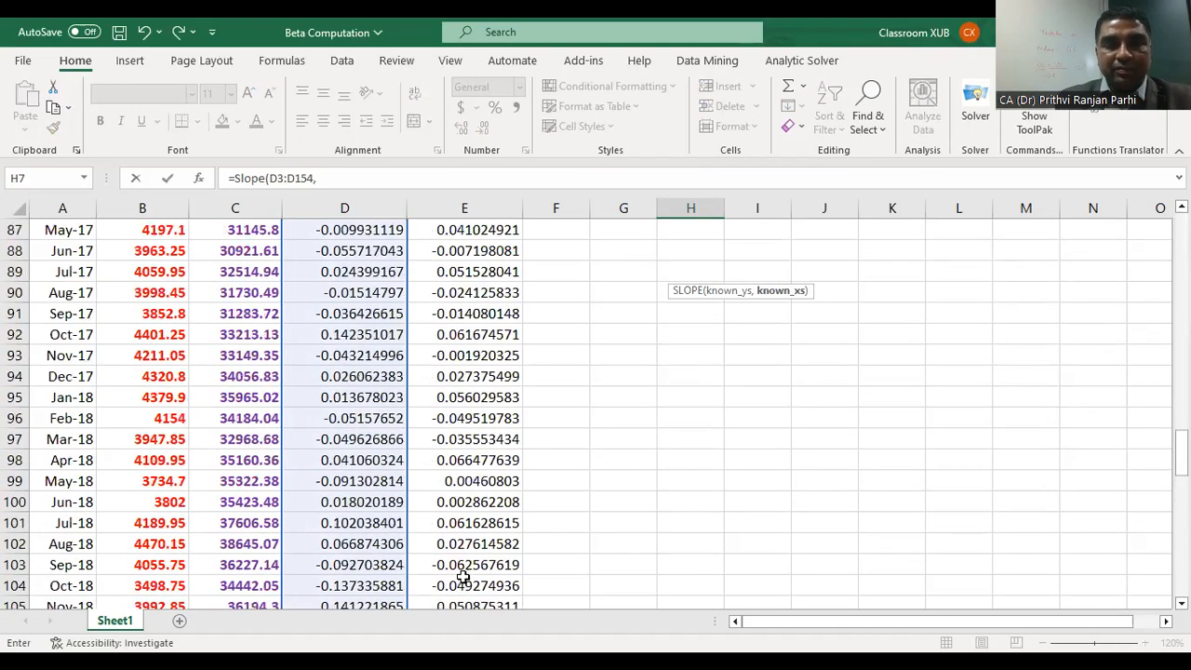
scroll(462, 577, "up", 20)
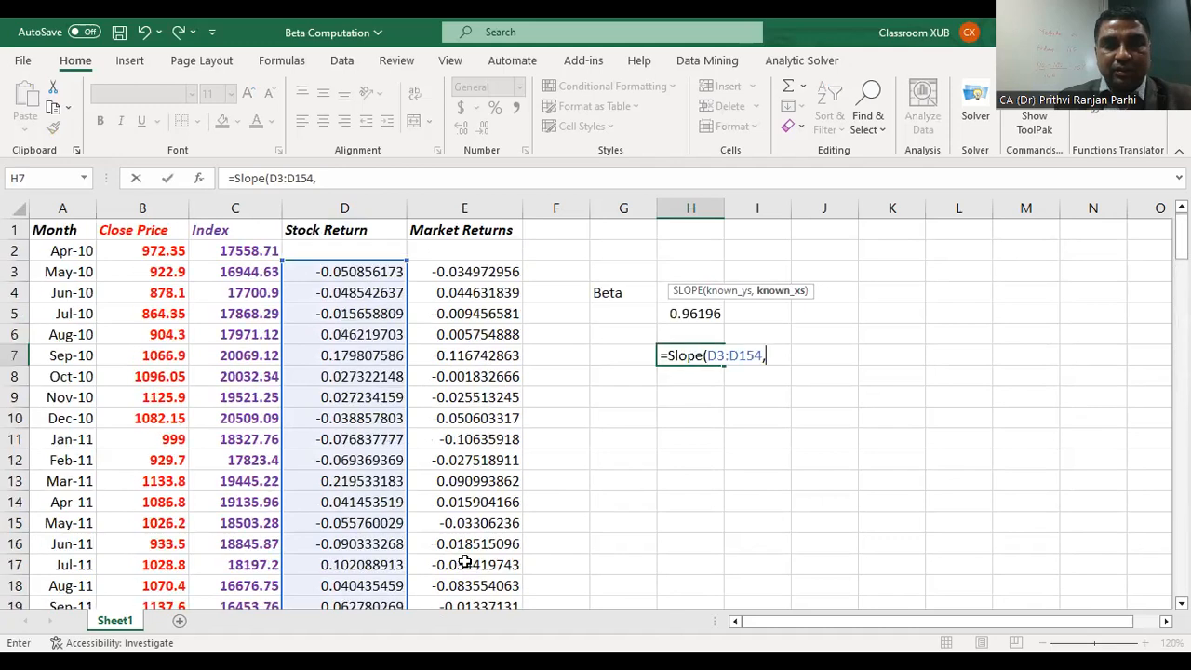
left_click(483, 277)
left_click_drag(484, 277, 496, 514)
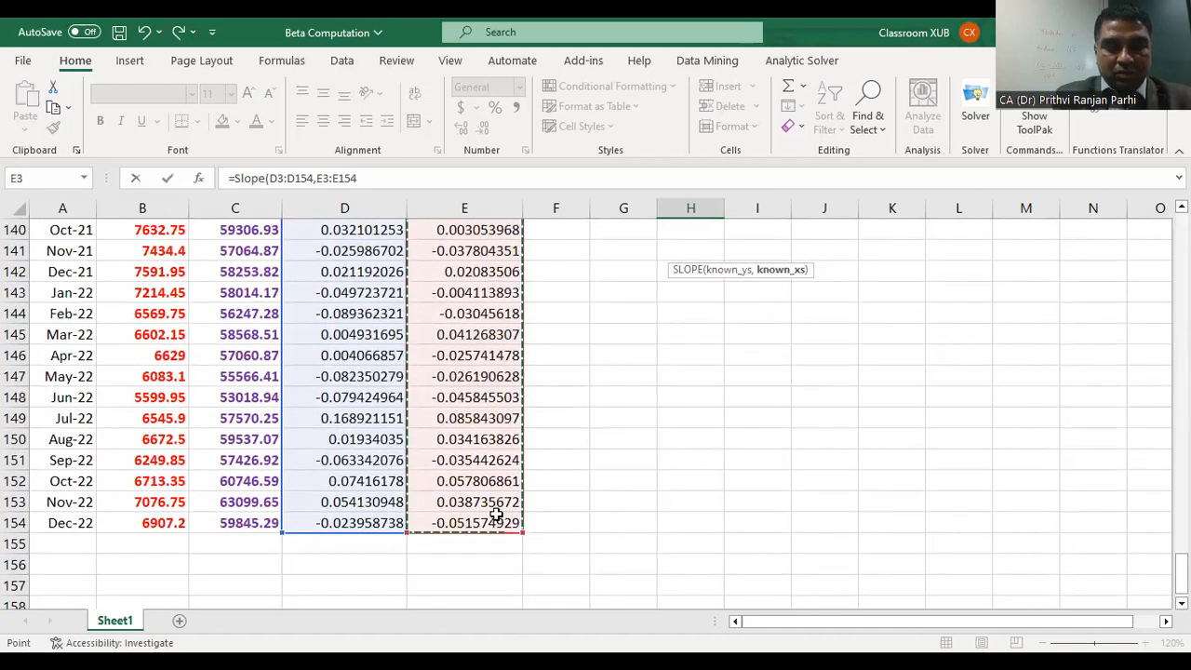
type(")")
key("Return")
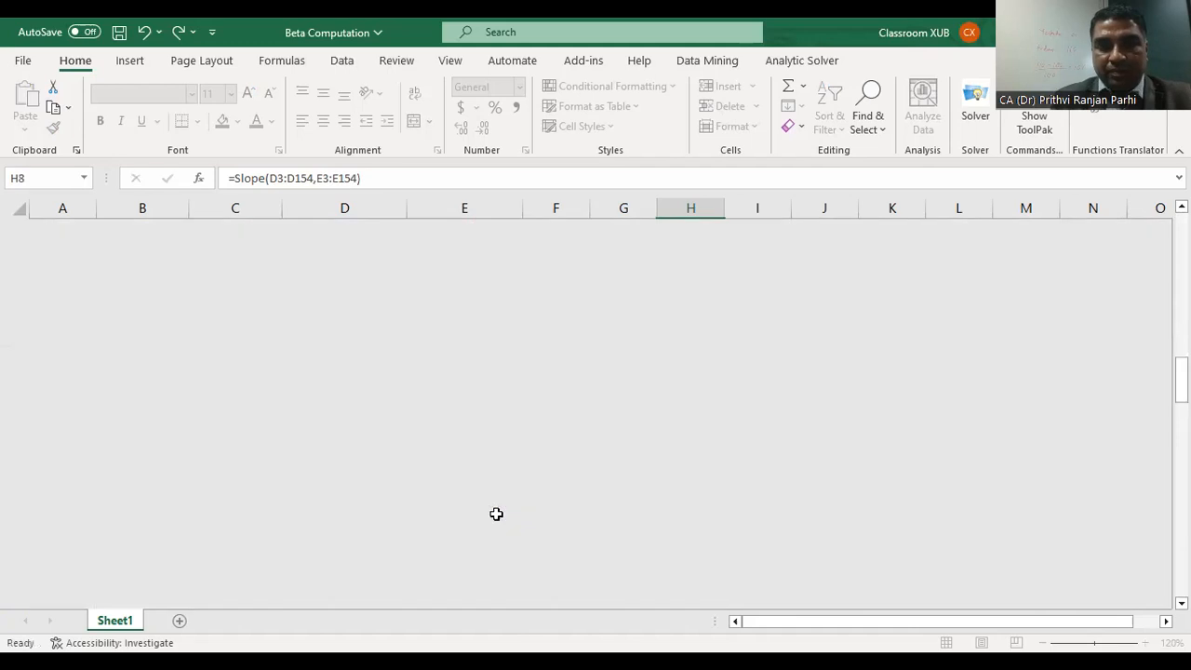
scroll(846, 525, "up", 3)
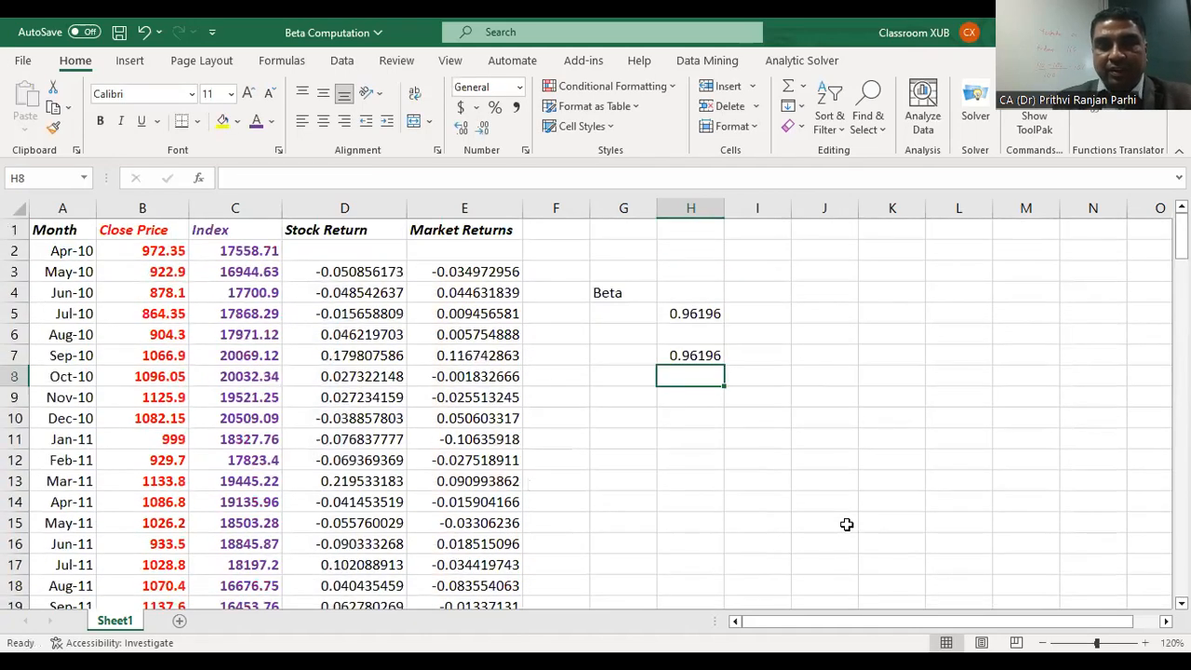
Step: Make the two beta results in H5:H7 bold
left_click(691, 322)
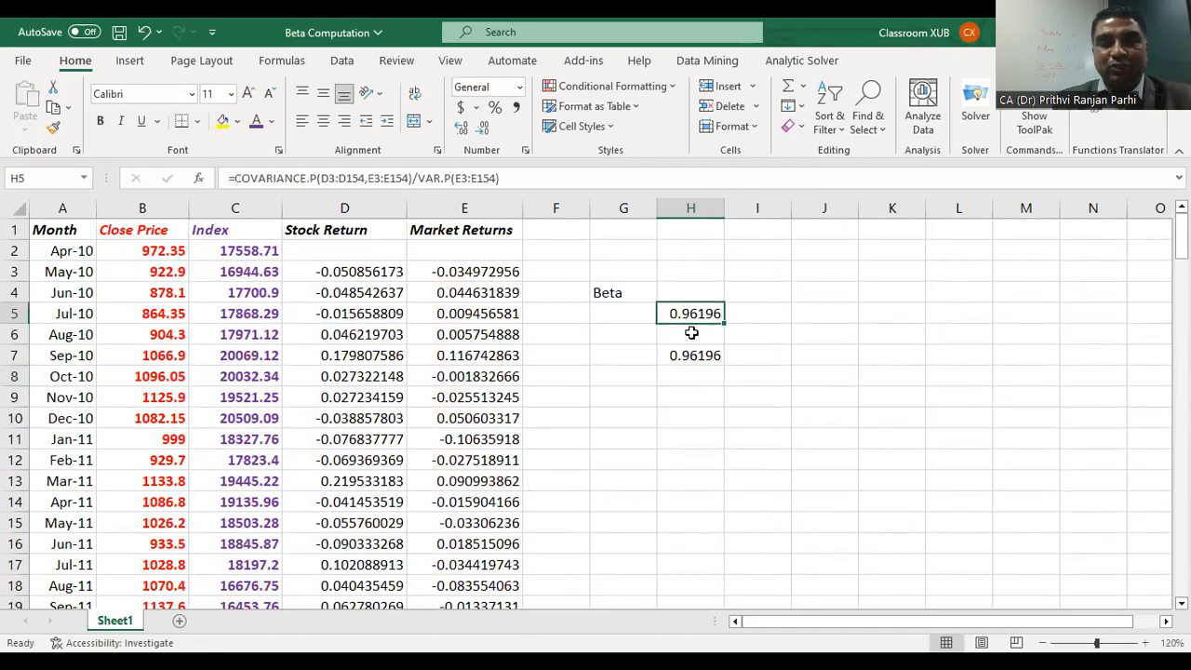
left_click_drag(691, 333, 693, 354)
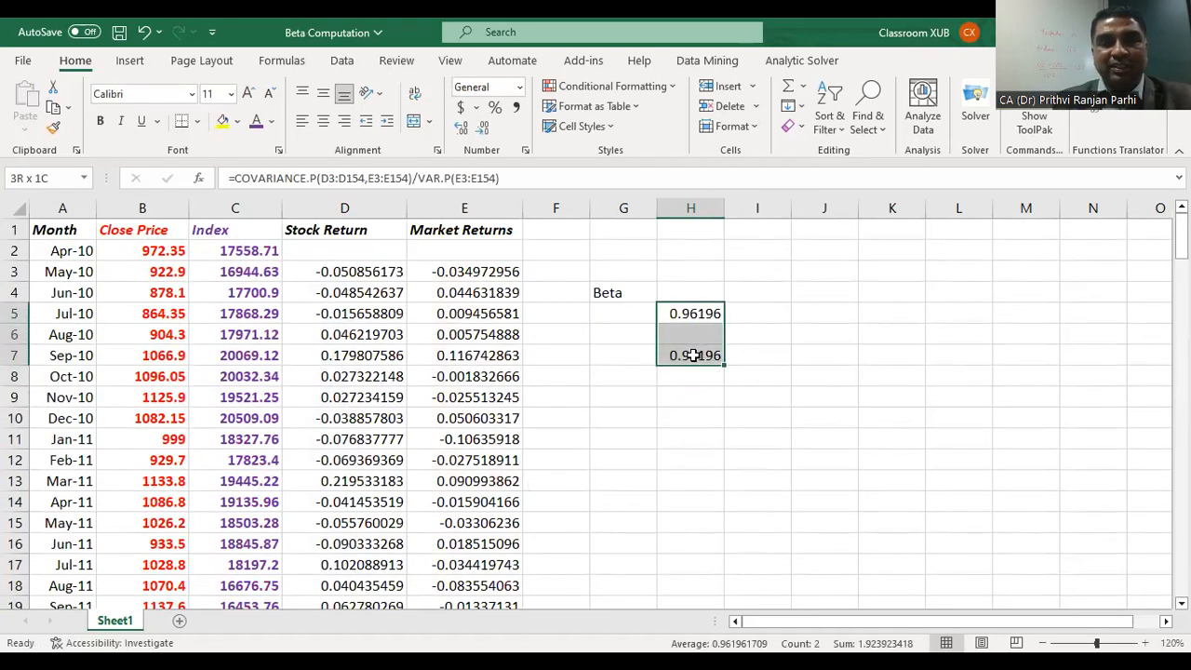
left_click(100, 123)
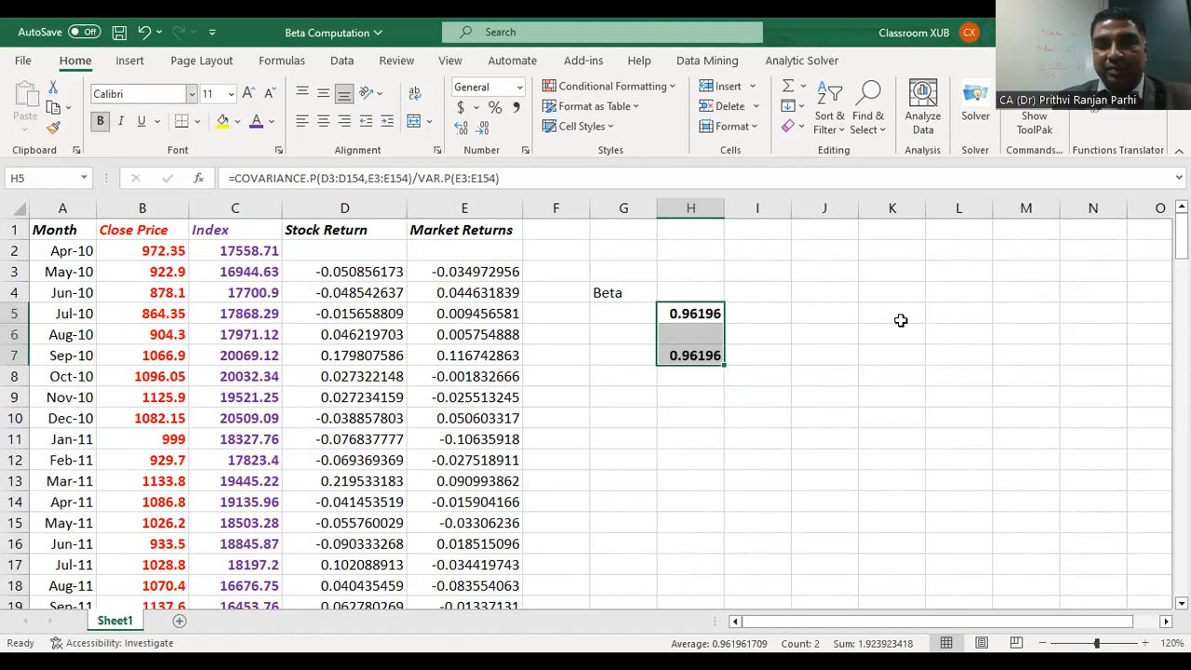
left_click(943, 336)
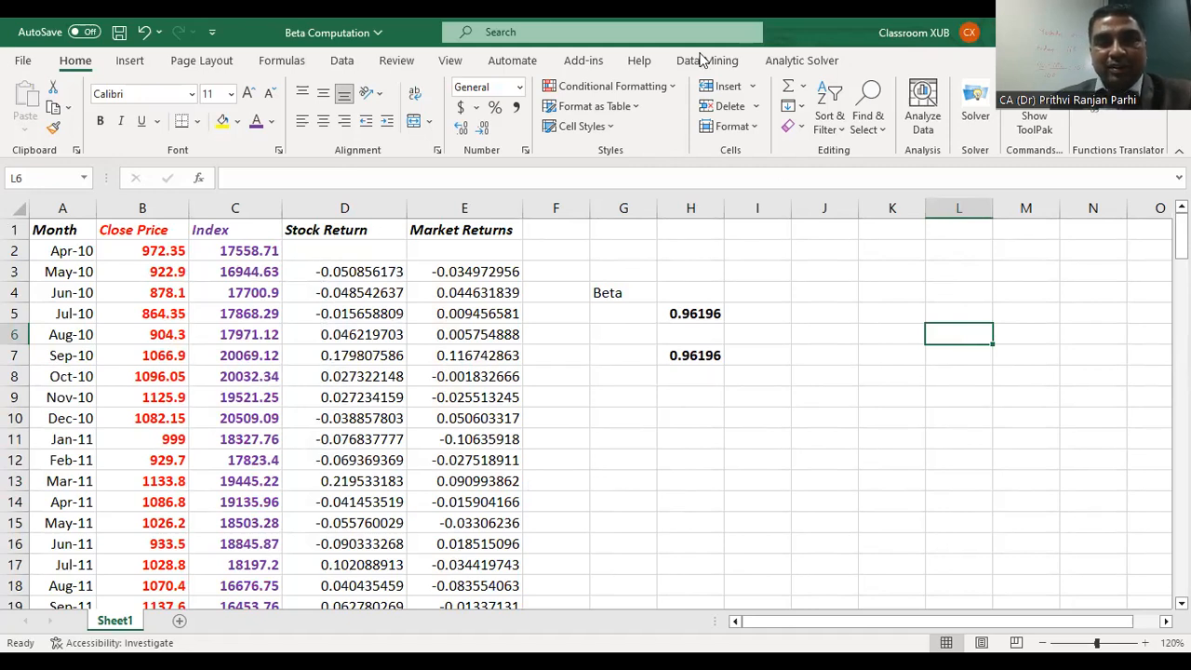
Step: Compare the covariance-based beta formula in H5 with the SLOPE formula in H7
left_click(703, 312)
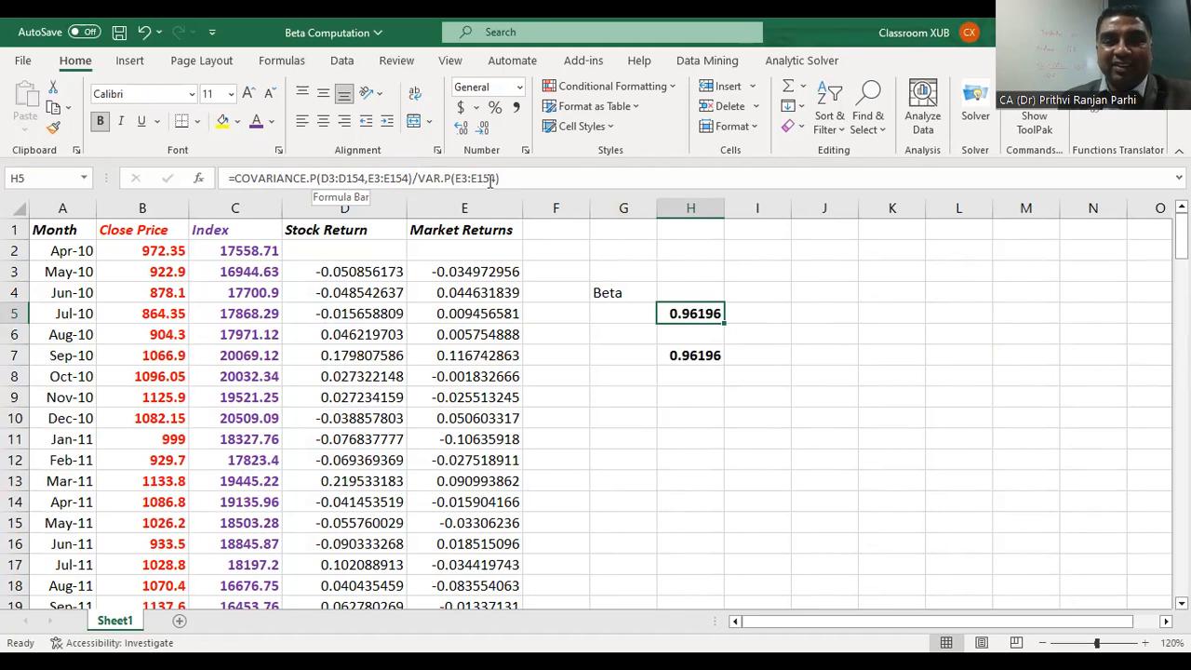
left_click(692, 355)
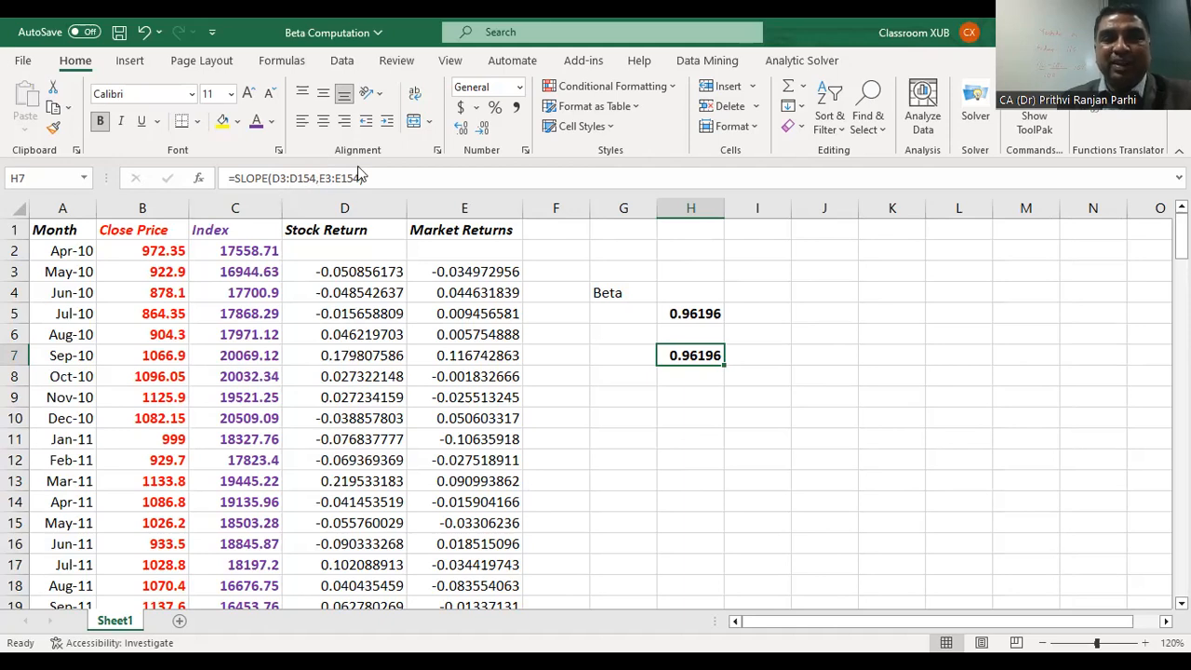
left_click(885, 352)
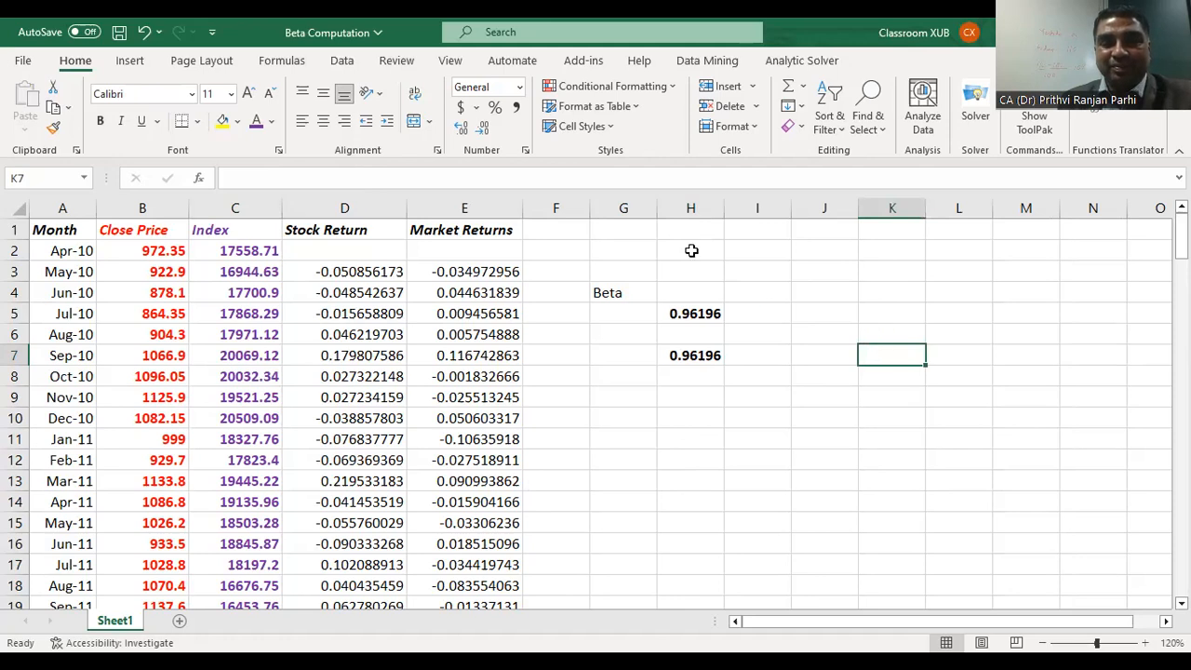